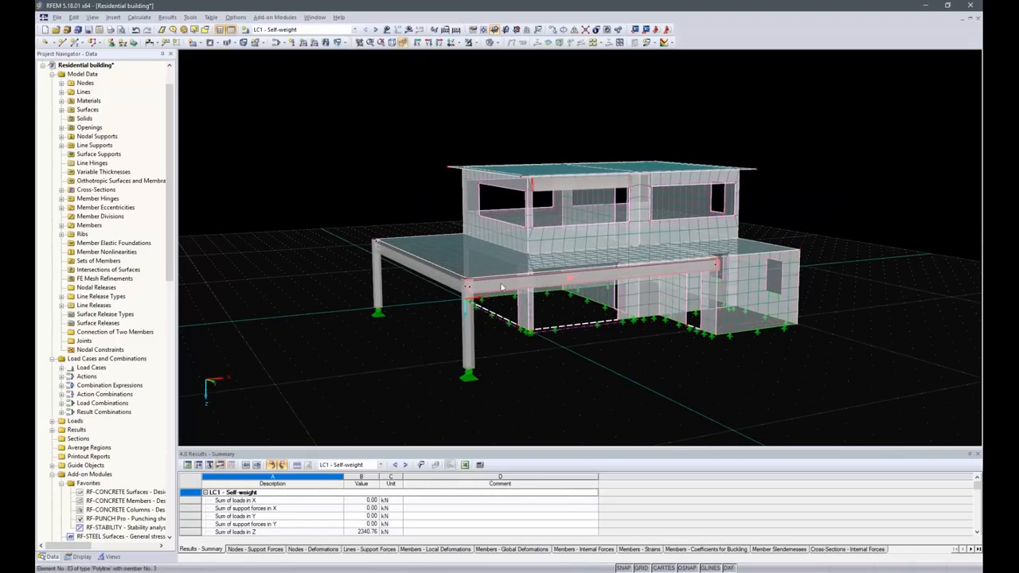
# Show the loads on the building and go through load cases LC1 Self-weight to LC5 Wind +y one by one.
pyautogui.moveTo(493, 293)
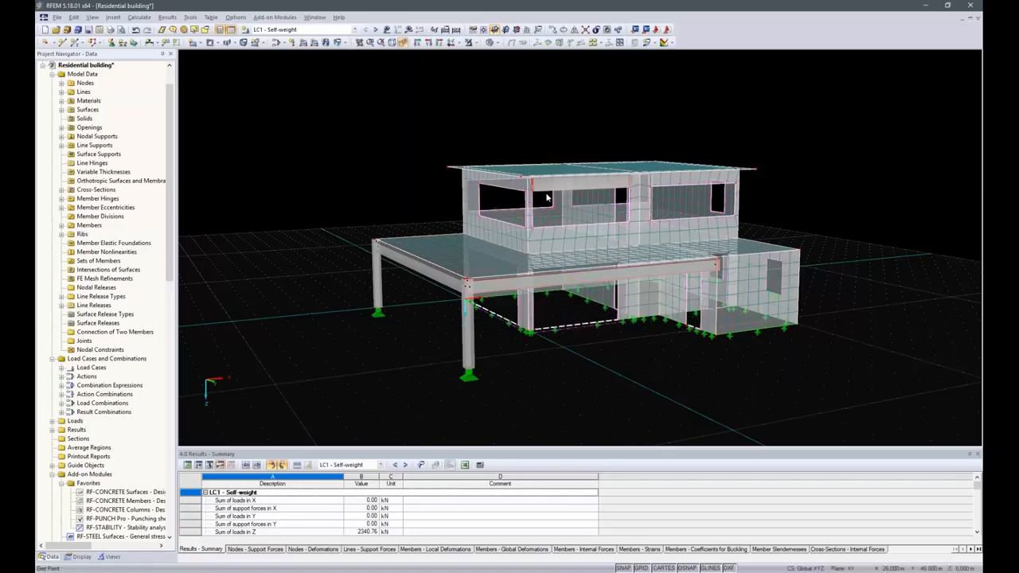
pyautogui.moveTo(553, 191)
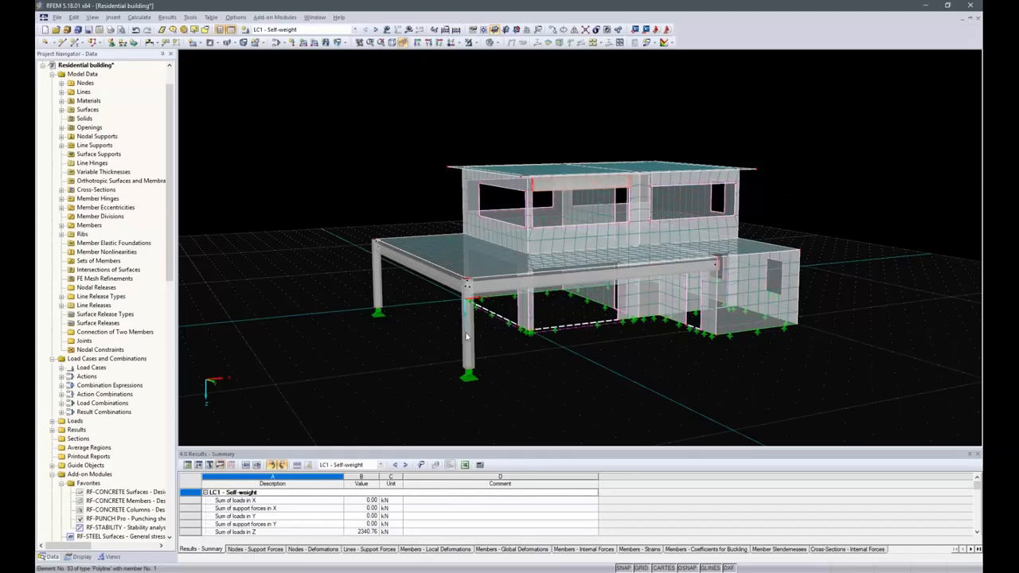
pyautogui.moveTo(378, 288)
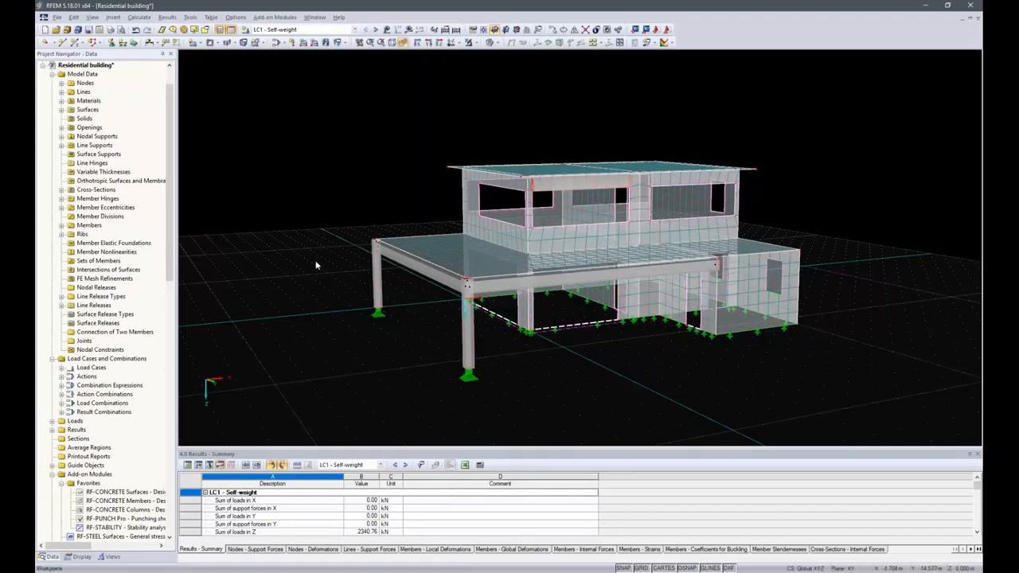
pyautogui.click(387, 29)
pyautogui.keyDown('ctrl'); pyautogui.moveTo(382, 118); pyautogui.dragTo(412, 168, button='middle'); pyautogui.keyUp('ctrl')
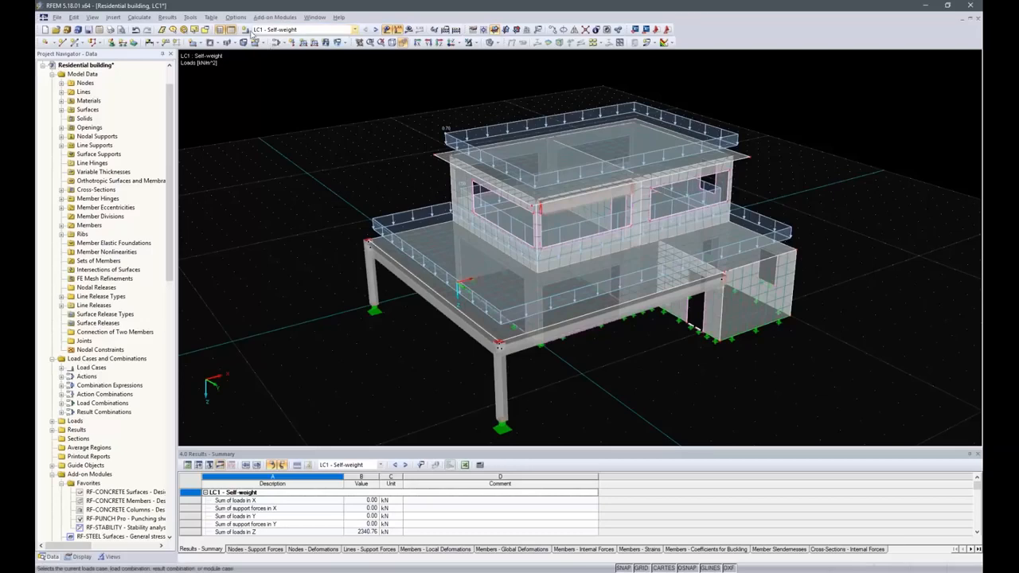
pyautogui.click(376, 30)
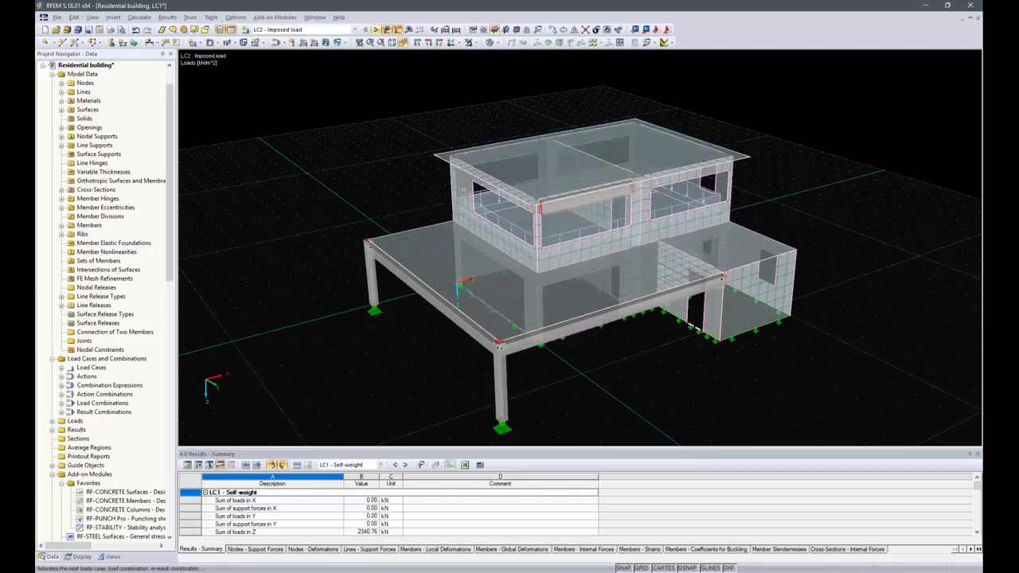
pyautogui.moveTo(520, 232)
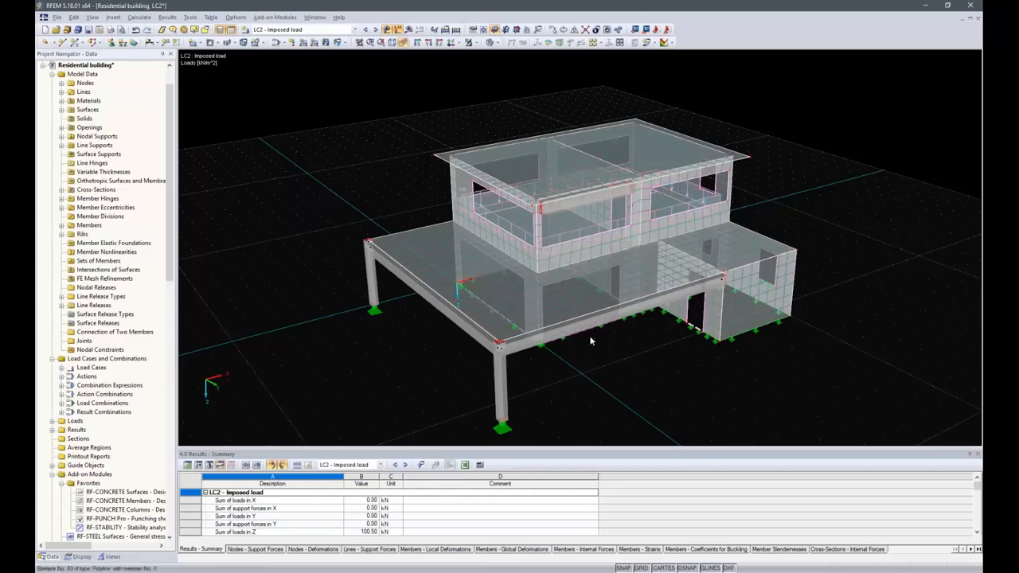
pyautogui.click(376, 29)
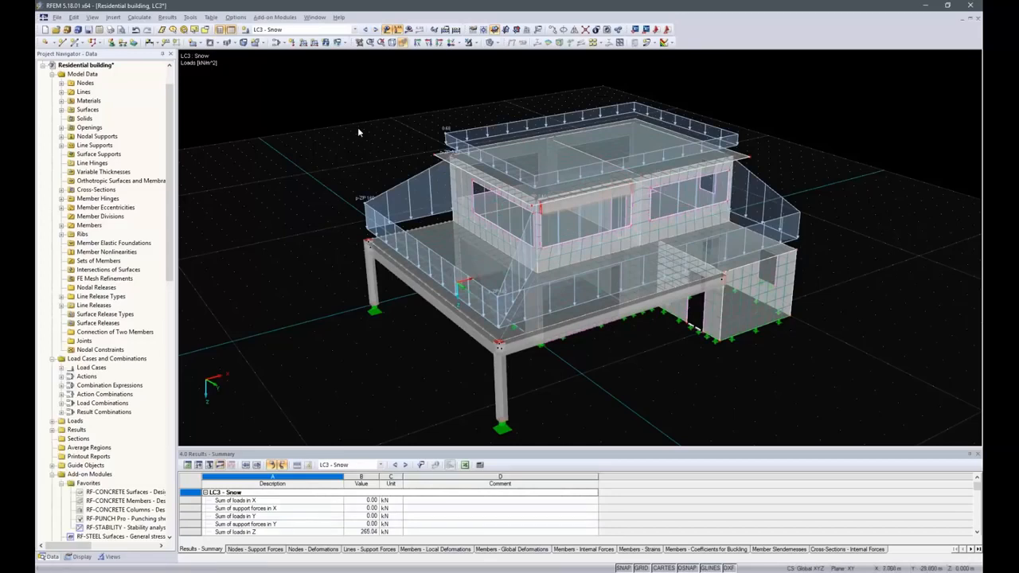
pyautogui.click(376, 30)
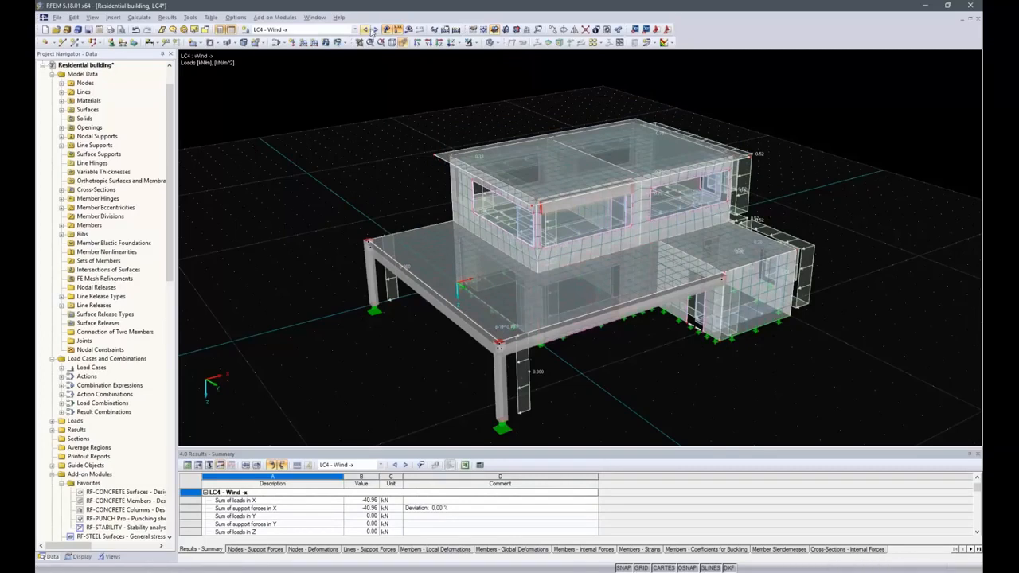
pyautogui.click(376, 30)
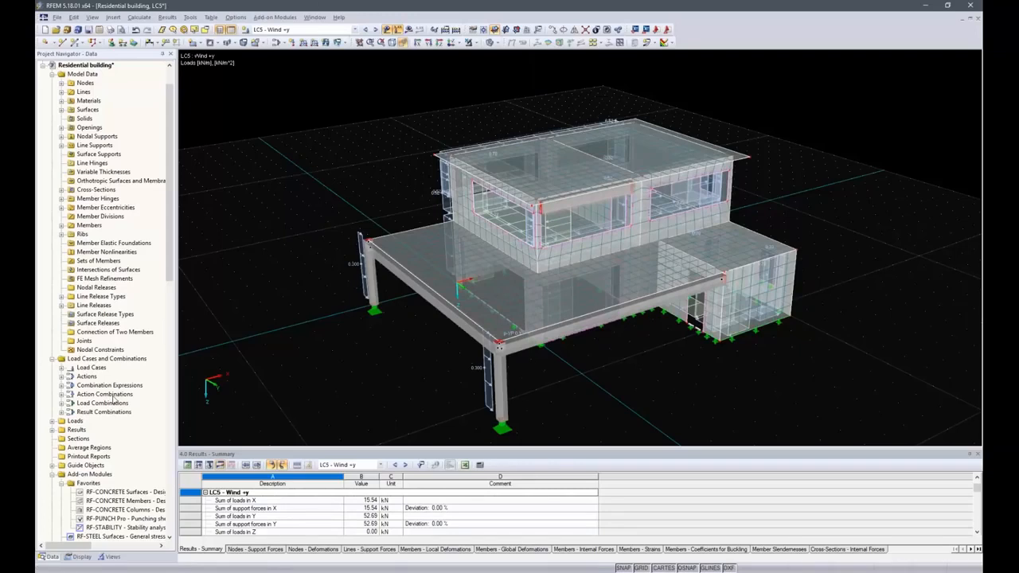
# Review the load cases, load combinations and result combinations in the load case settings, then close them without changes.
pyautogui.click(103, 362)
pyautogui.rightClick(104, 365)
pyautogui.click(128, 367)
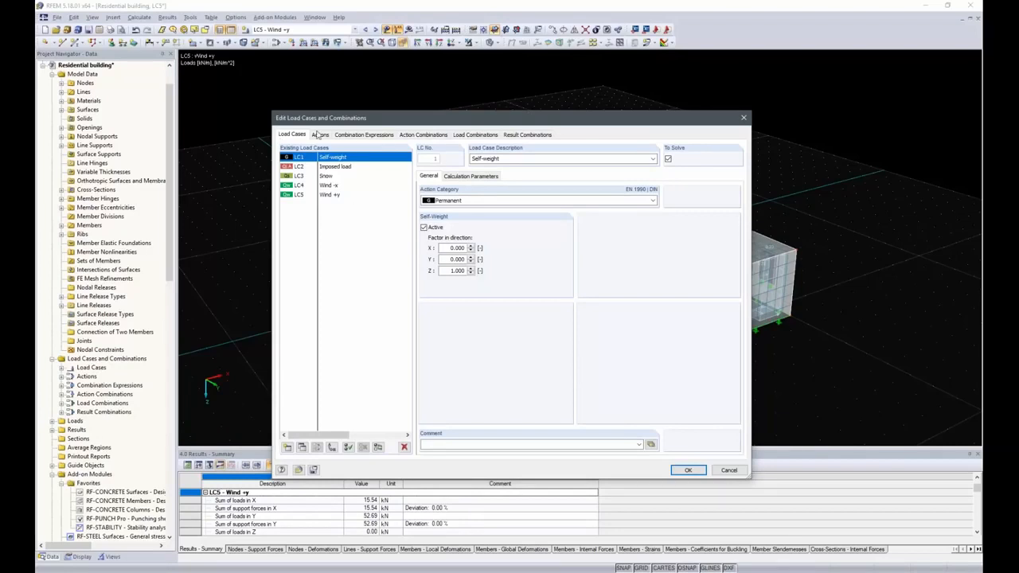
pyautogui.click(472, 134)
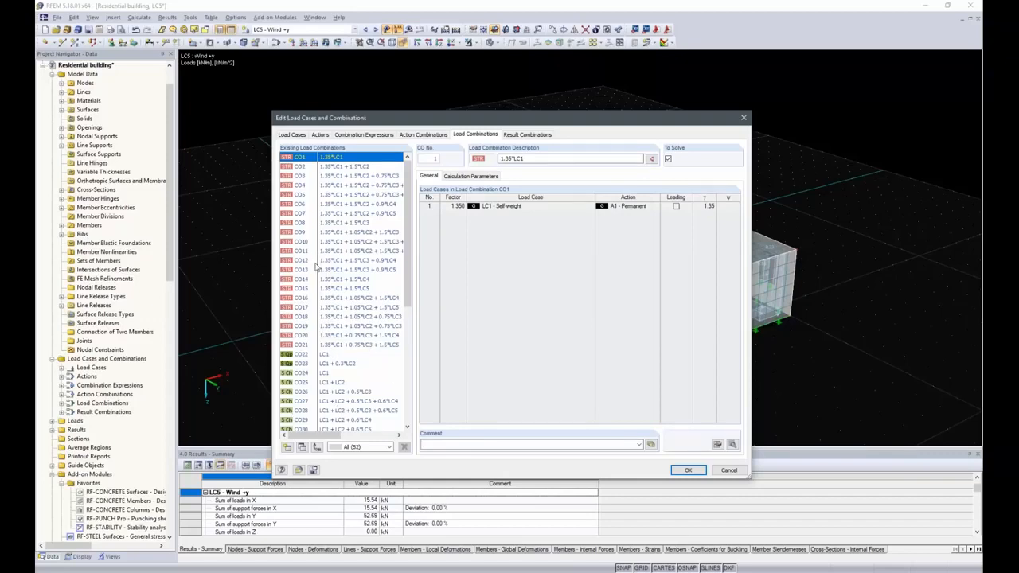
pyautogui.click(522, 134)
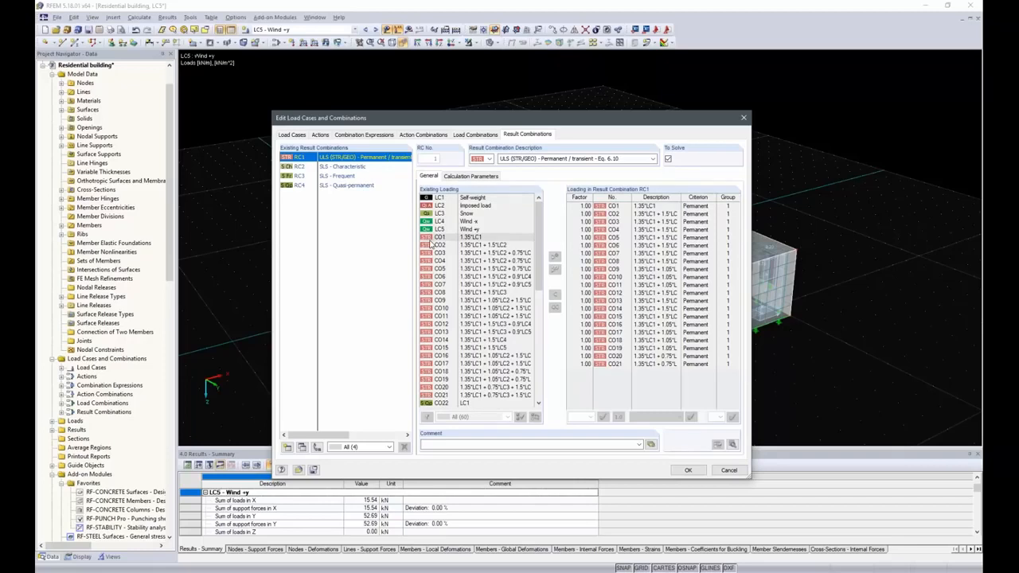
pyautogui.click(730, 470)
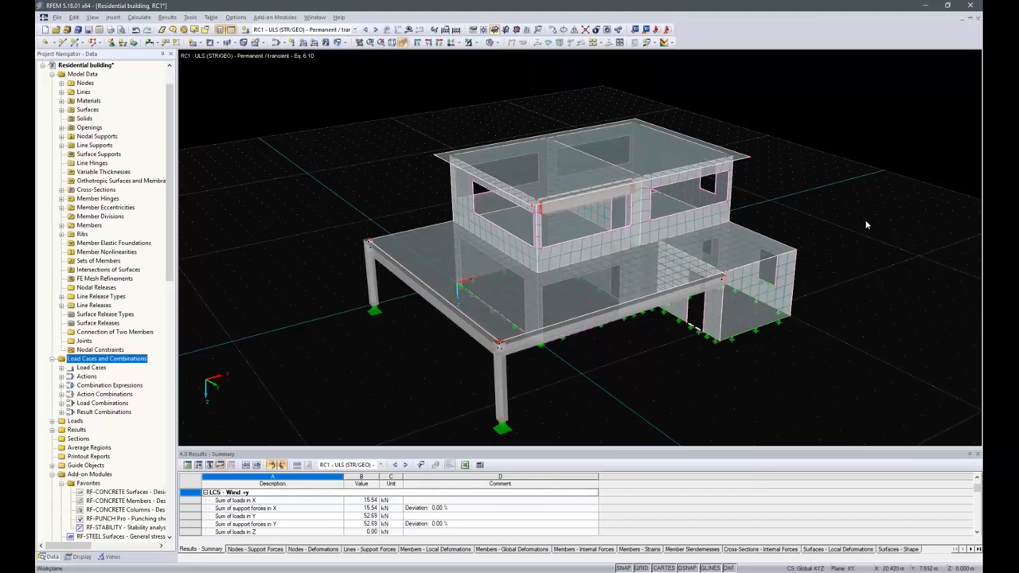
# Inspect the result beam above the upper-floor window, including its stress integration parameters and its member eccentricity.
pyautogui.moveTo(569, 207)
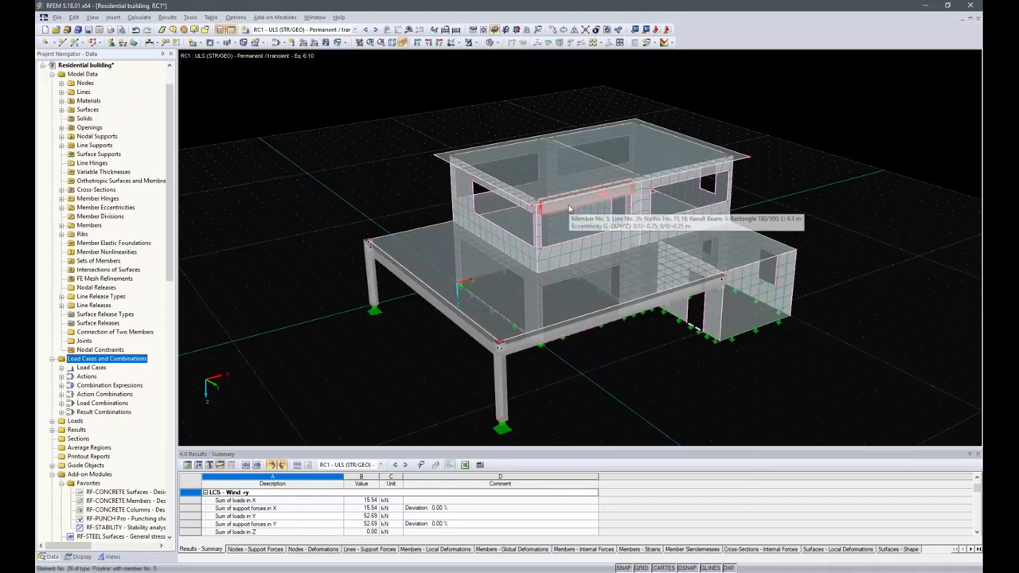
pyautogui.scroll(5, 569, 207)
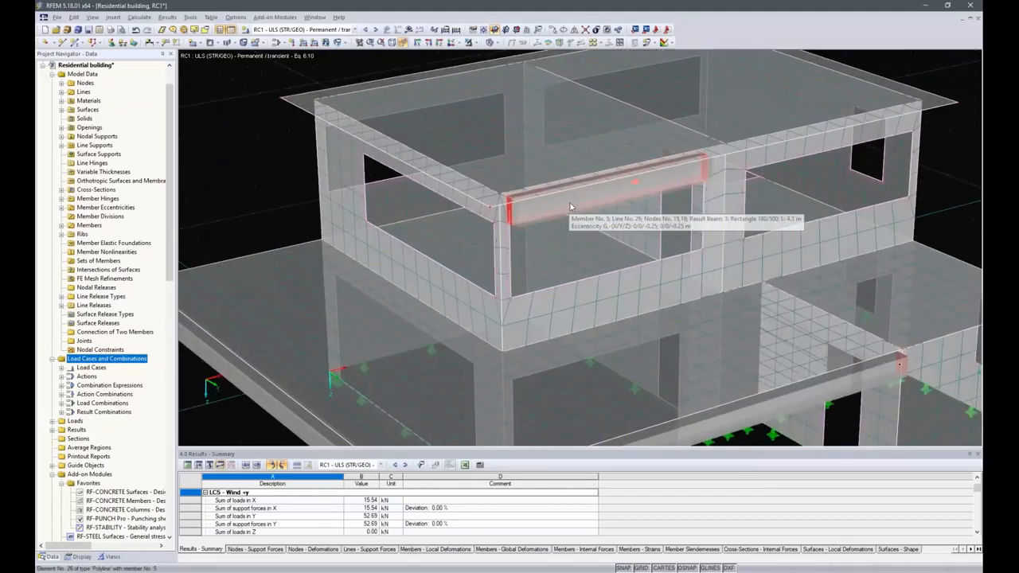
pyautogui.doubleClick(570, 207)
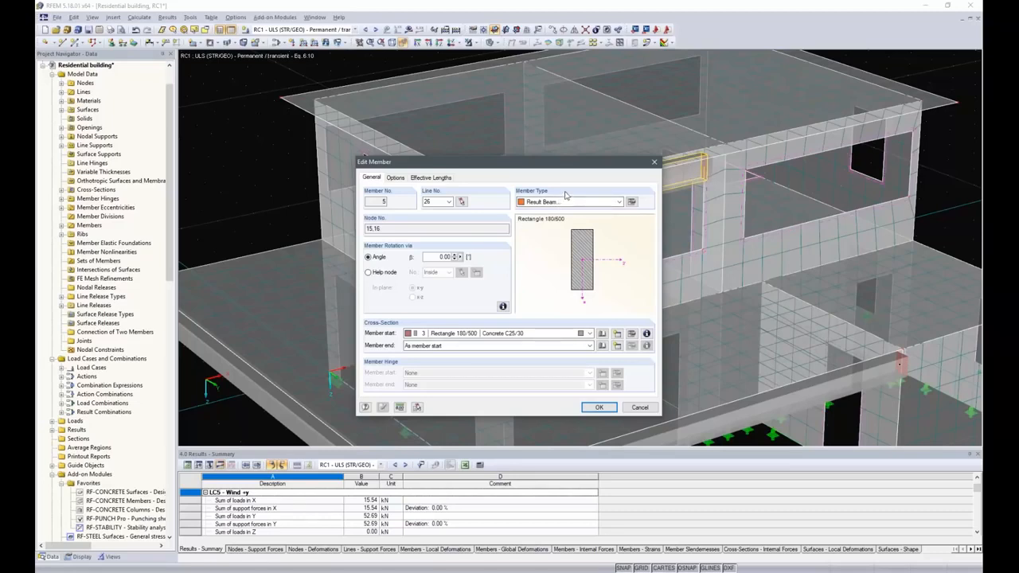
pyautogui.click(632, 201)
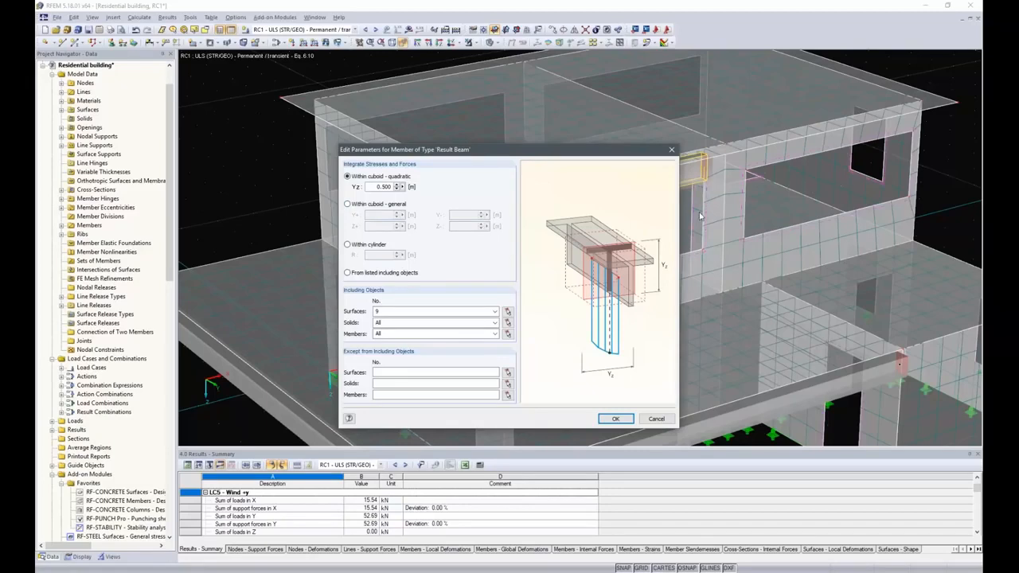
pyautogui.click(618, 419)
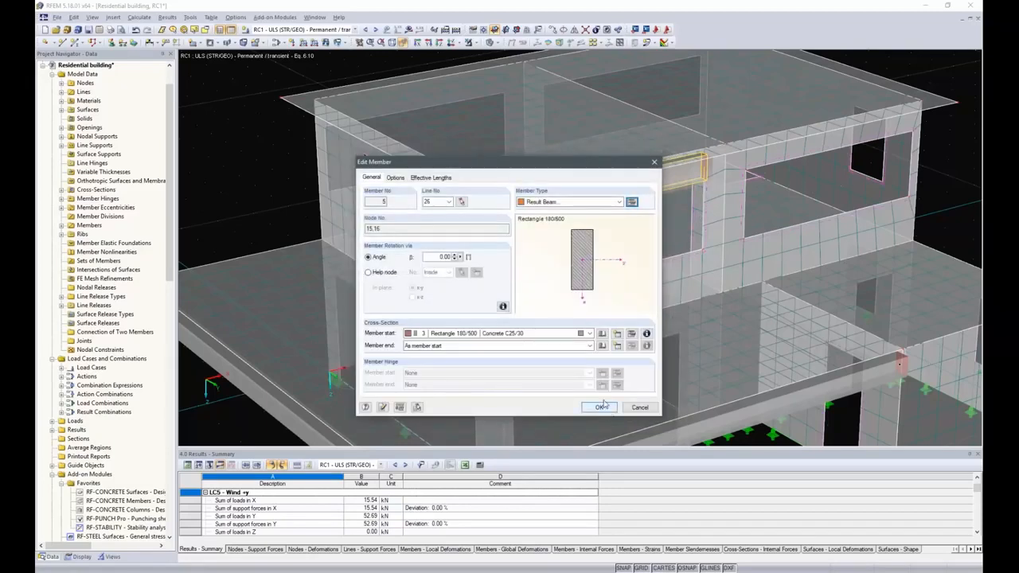
pyautogui.click(396, 178)
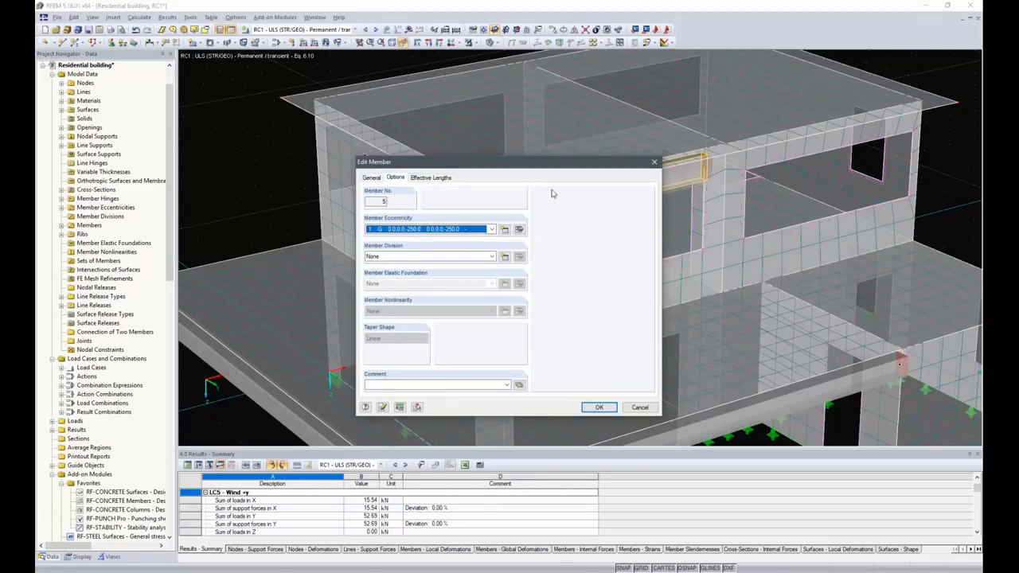
pyautogui.moveTo(567, 163); pyautogui.dragTo(379, 208)
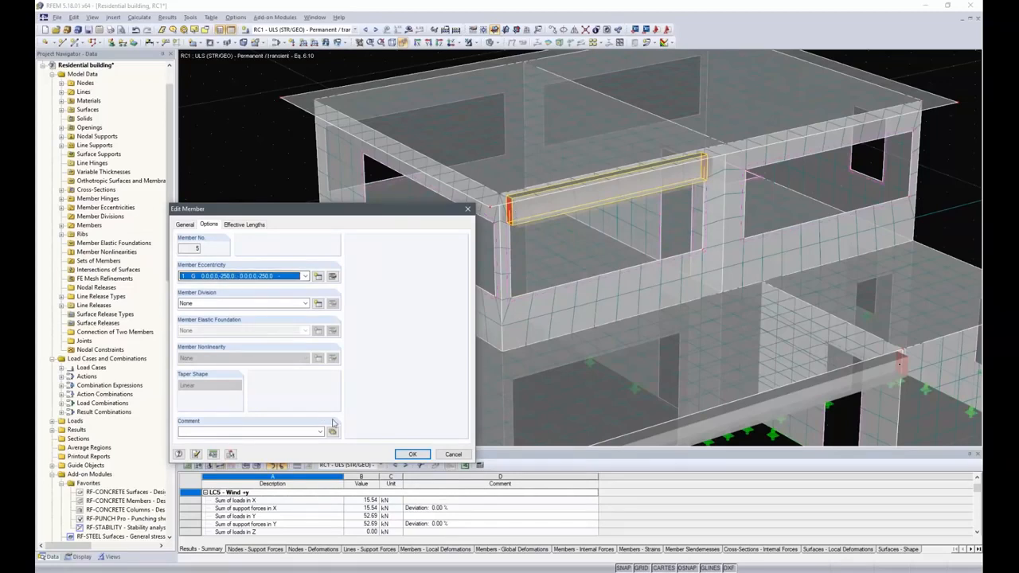
pyautogui.click(398, 455)
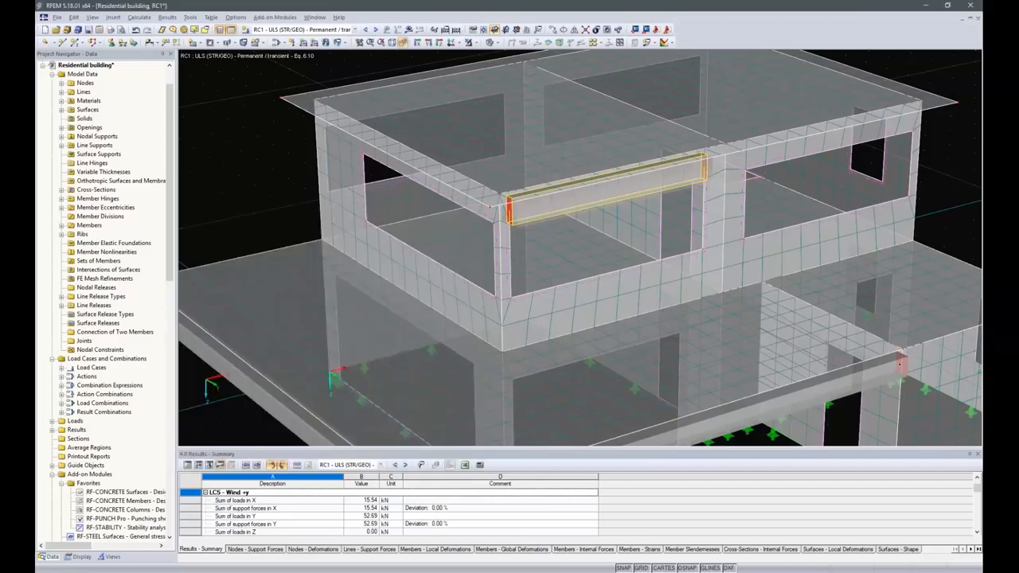
# Set the side 1 integration width to L/6 for the two rib members along the edges of the lower slab.
pyautogui.scroll(-5, 614, 210)
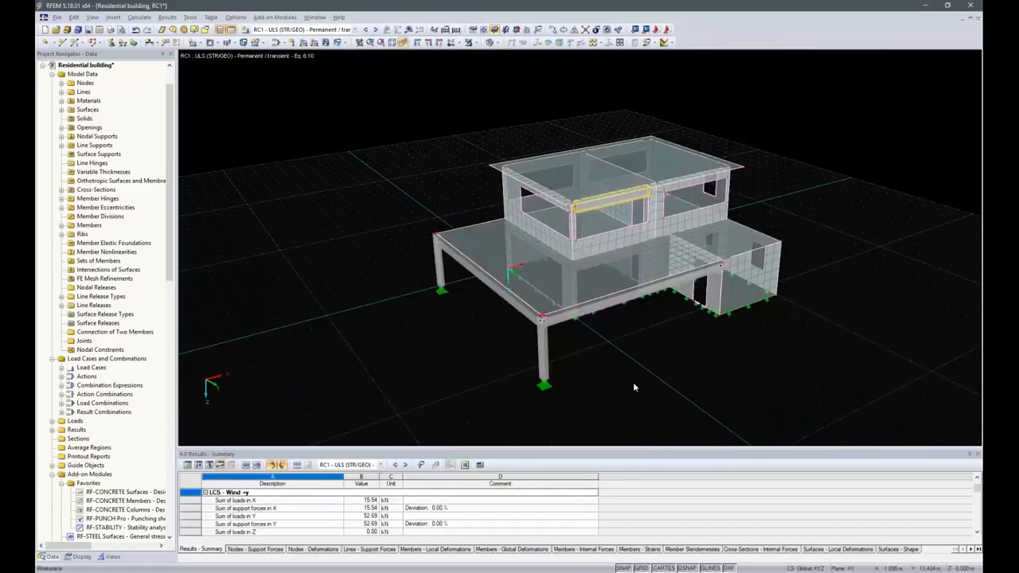
pyautogui.click(593, 303)
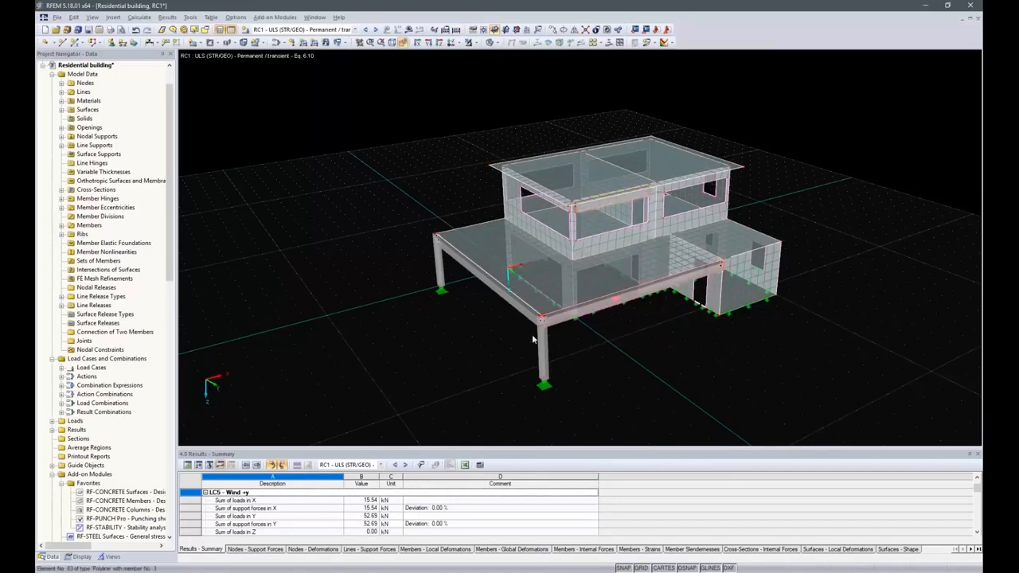
pyautogui.doubleClick(504, 299)
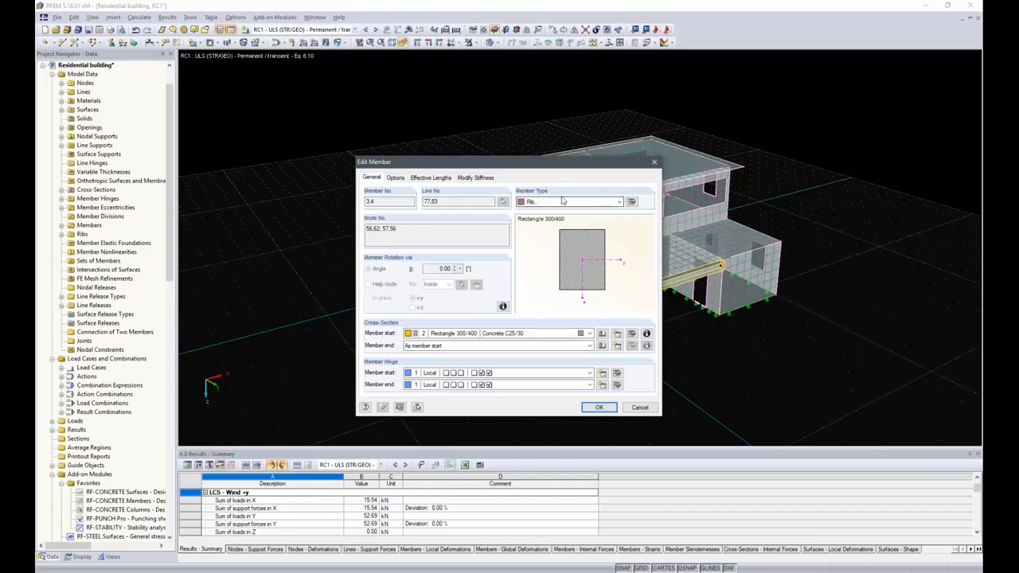
pyautogui.click(632, 203)
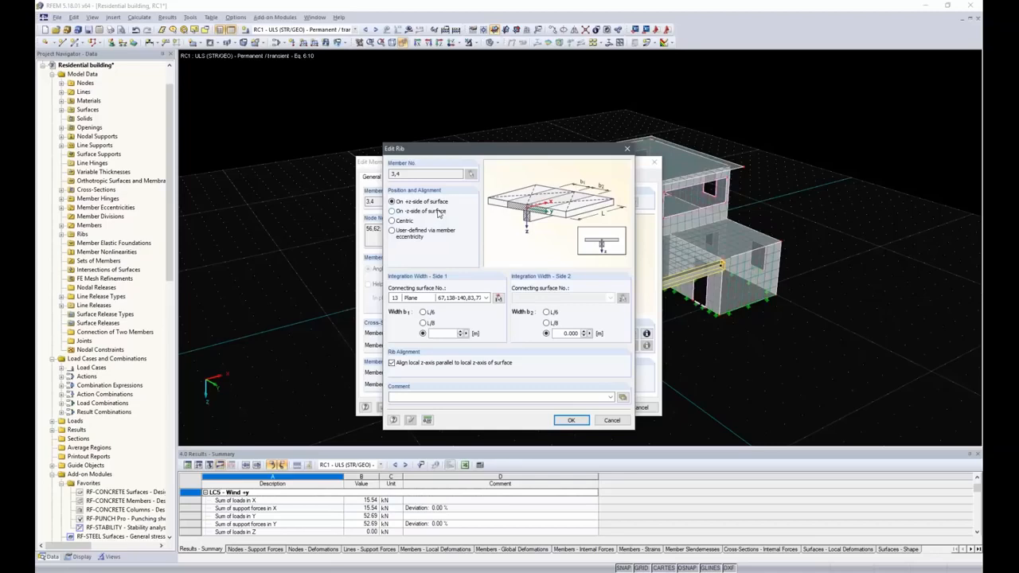
pyautogui.click(425, 313)
pyautogui.click(570, 426)
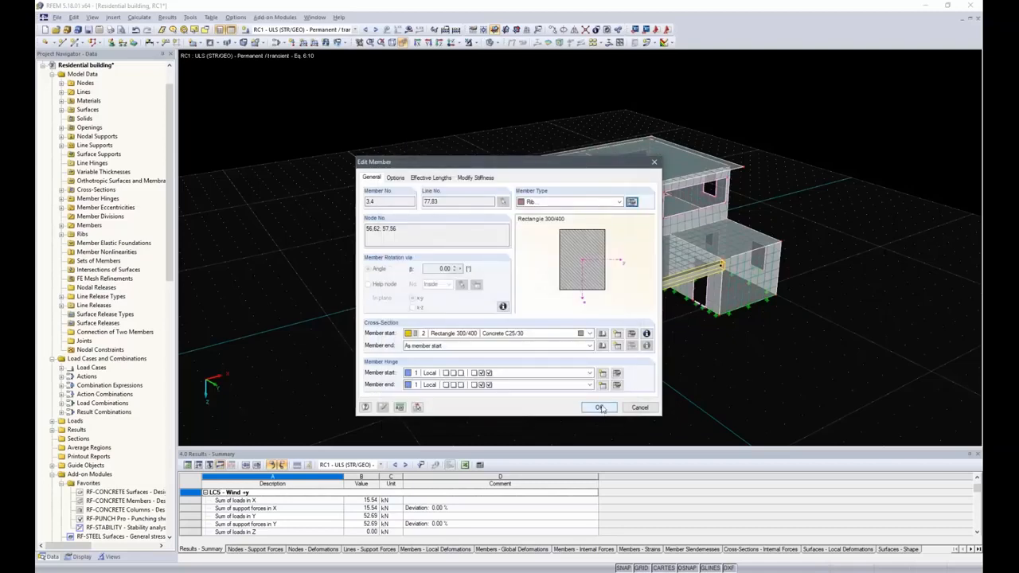
pyautogui.click(599, 407)
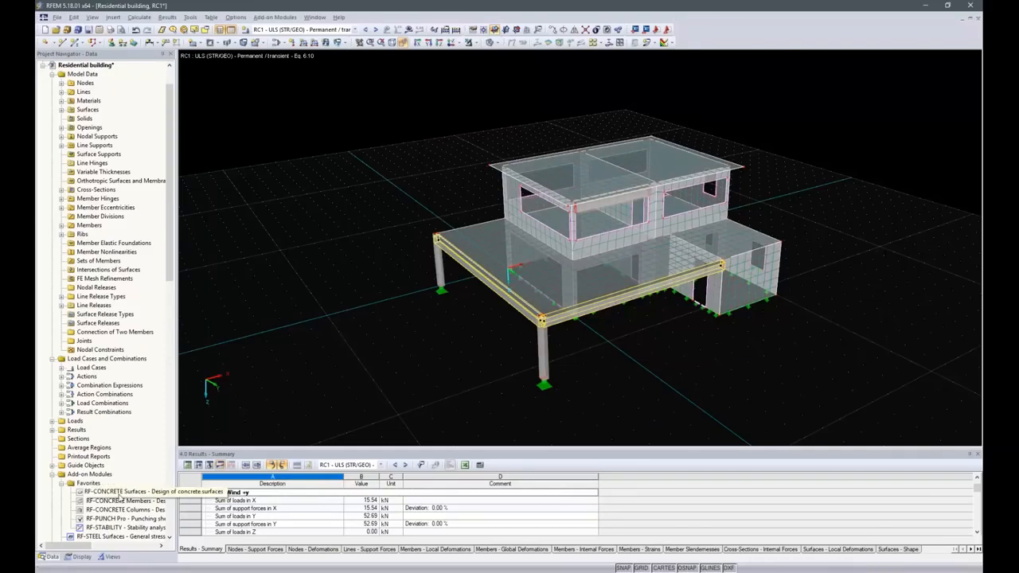
# Open RF-CONCRETE Surfaces and select design standard EN 1992-1-1:2004/A1:2014 with the German national annex DIN:2015.
pyautogui.doubleClick(118, 492)
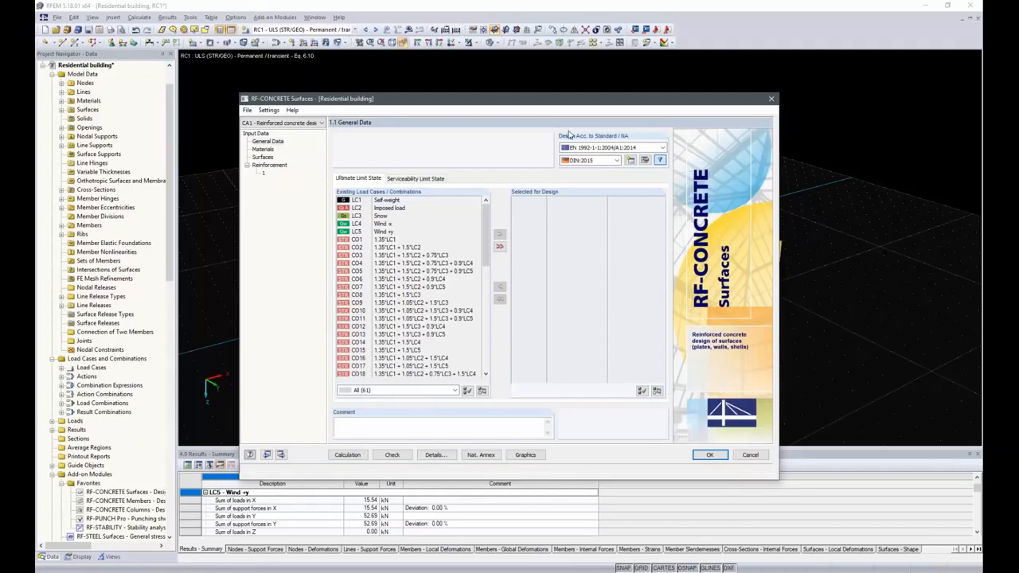
pyautogui.click(603, 148)
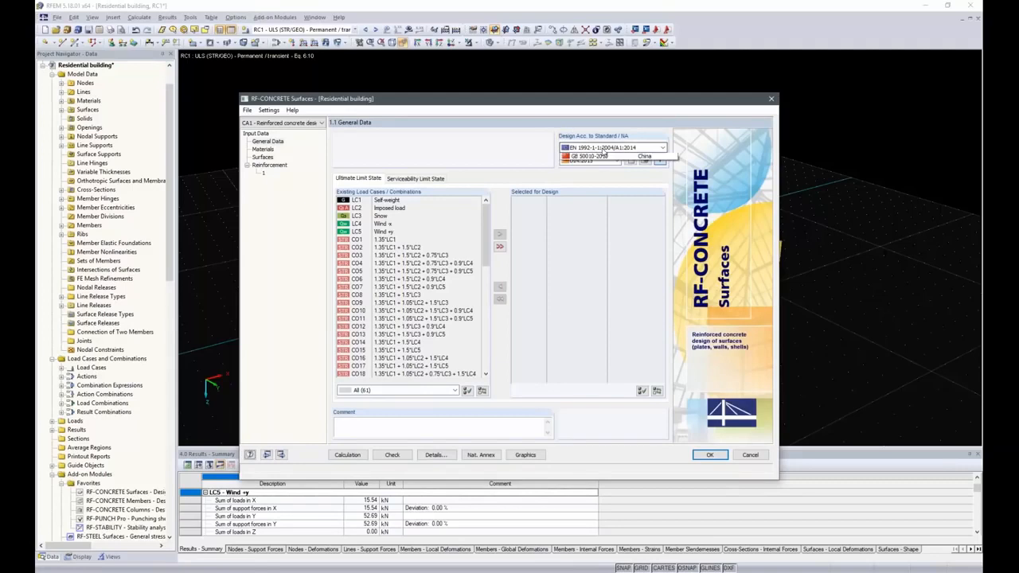
pyautogui.click(601, 151)
pyautogui.click(602, 162)
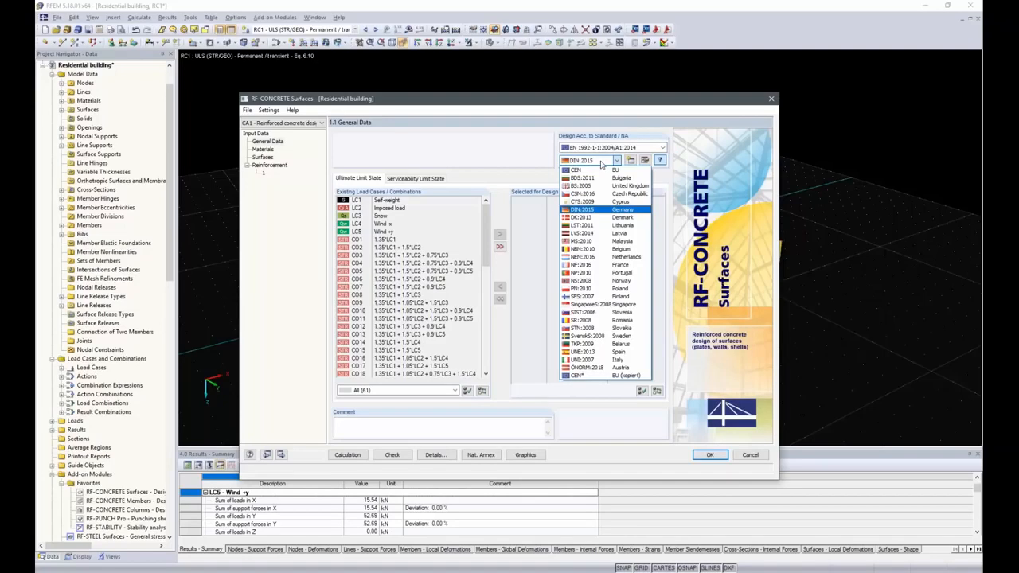
pyautogui.click(605, 209)
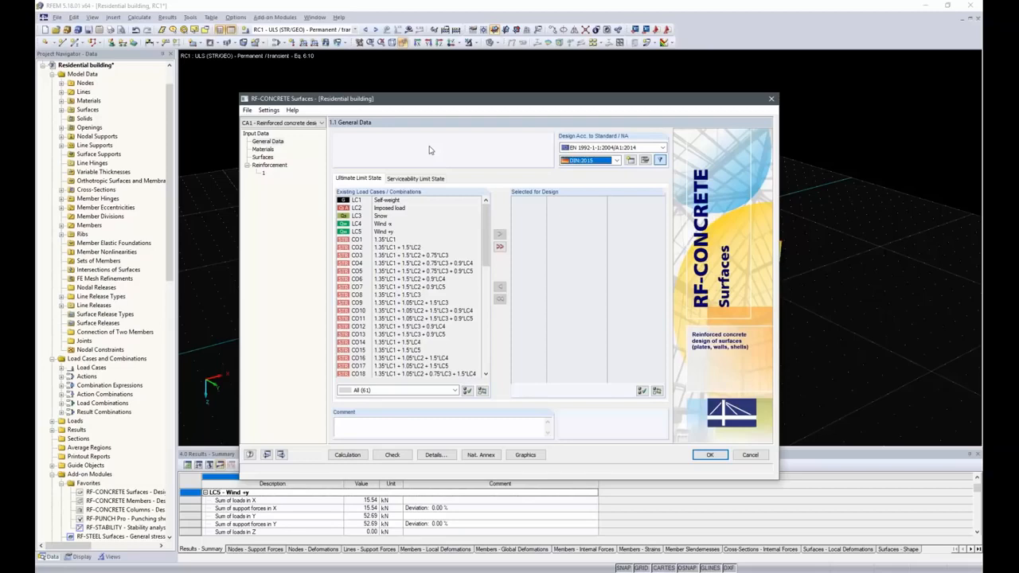
# Add result combination RC1, ULS (STR/GEO), to the loading selected for the ultimate limit state design.
pyautogui.scroll(-7, 478, 302)
pyautogui.scroll(-5, 478, 302)
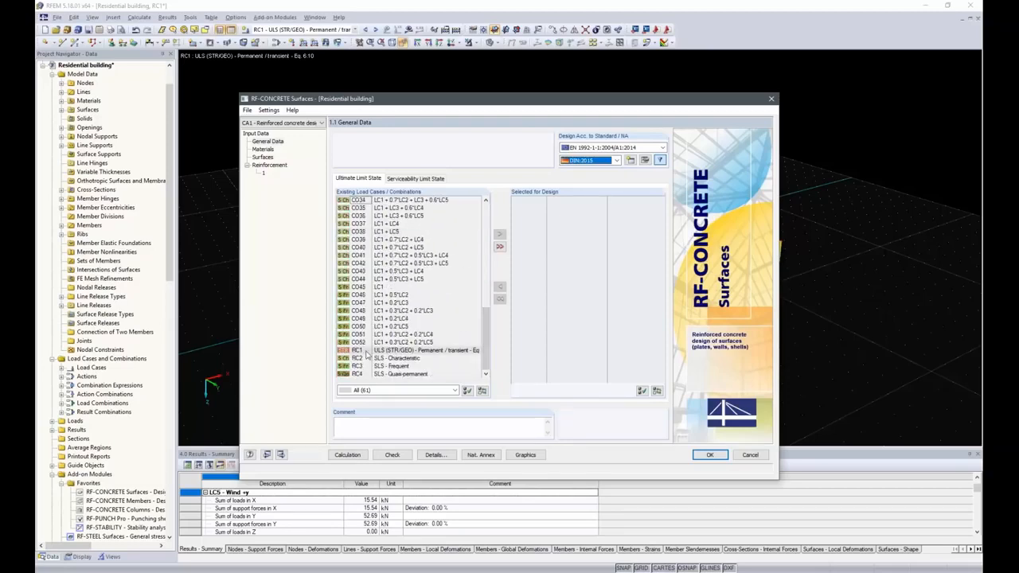
pyautogui.doubleClick(365, 351)
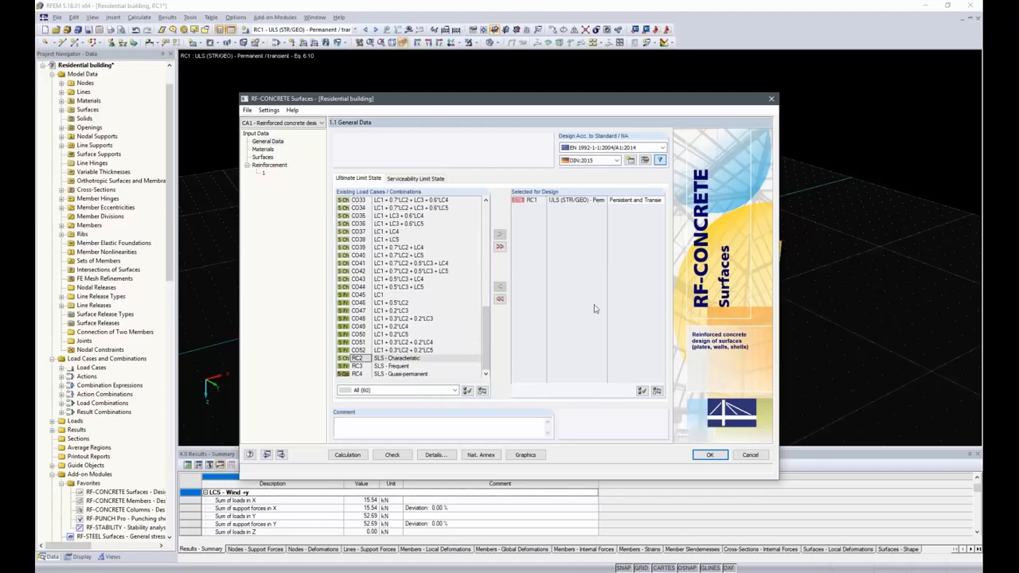
# Add result combinations RC2, SLS - Characteristic, and RC3, SLS - Frequent, to the loading selected for serviceability limit state design.
pyautogui.click(408, 179)
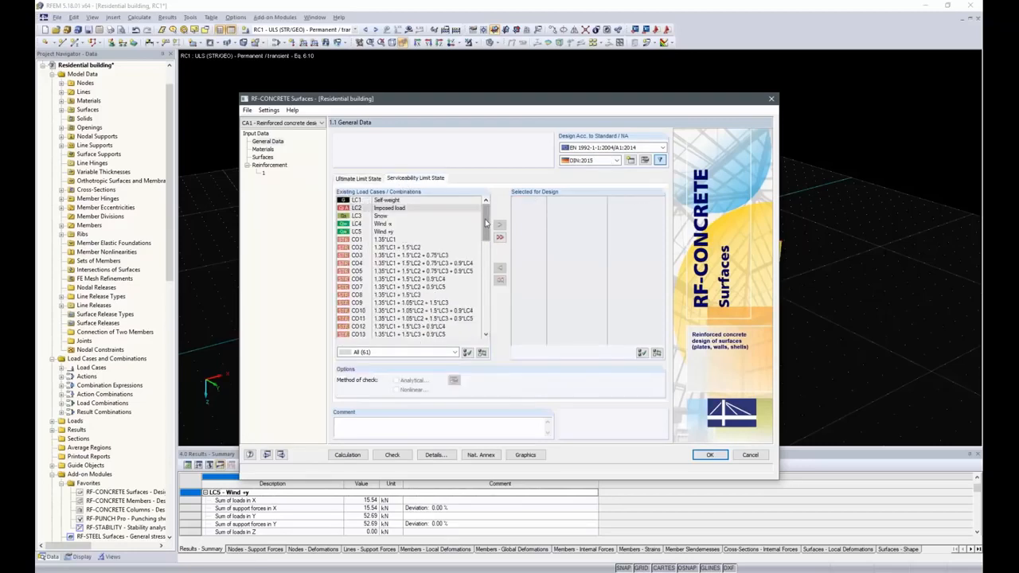
pyautogui.moveTo(485, 223); pyautogui.dragTo(486, 315)
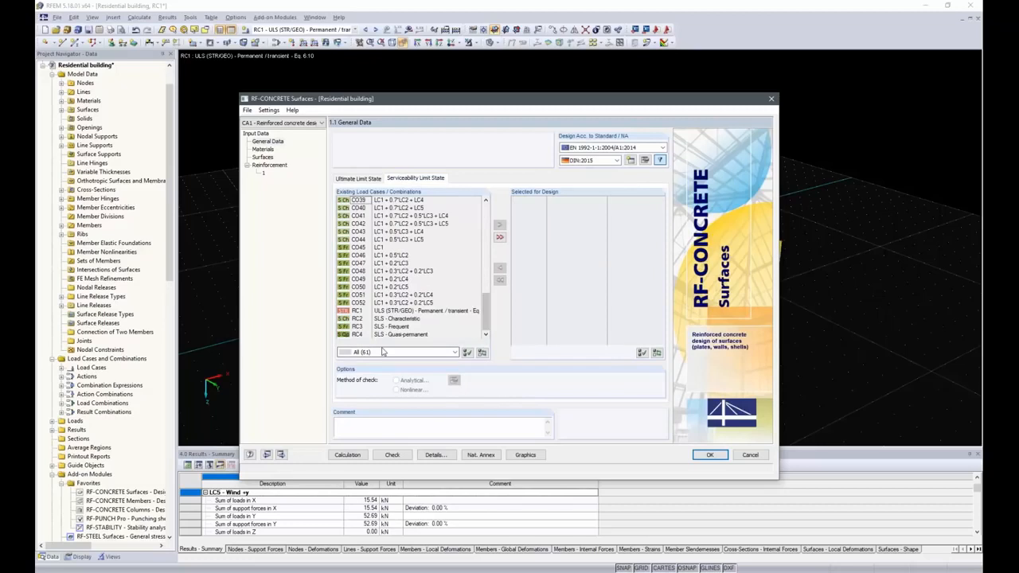
pyautogui.click(380, 319)
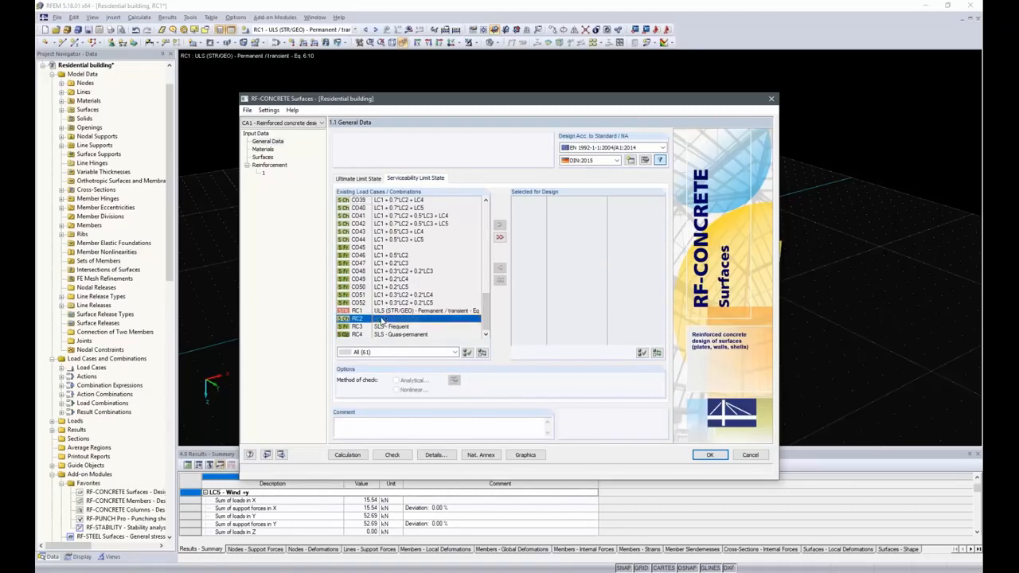
pyautogui.keyDown('shift'); pyautogui.click(368, 328); pyautogui.keyUp('shift')
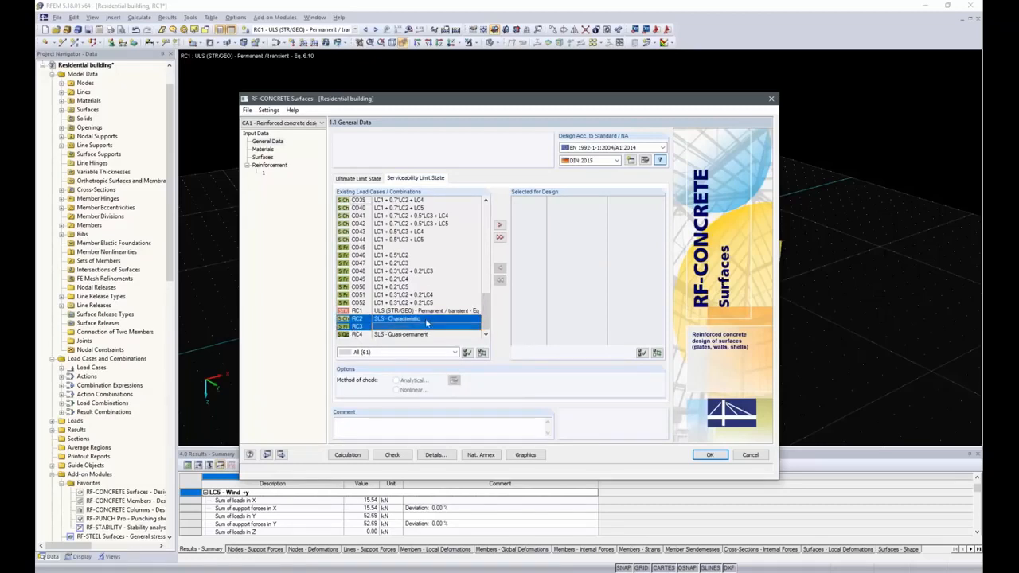
pyautogui.click(501, 226)
# Add the quasi-permanent load combinations CO22 and CO23 to the serviceability limit state design.
pyautogui.moveTo(486, 313); pyautogui.dragTo(487, 273)
pyautogui.moveTo(383, 233); pyautogui.dragTo(388, 241)
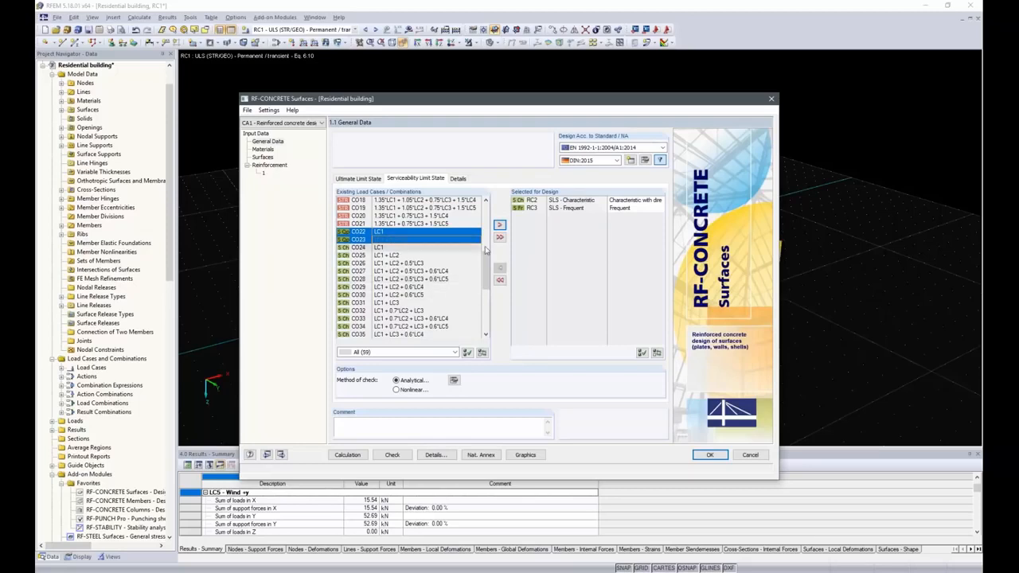
pyautogui.click(500, 224)
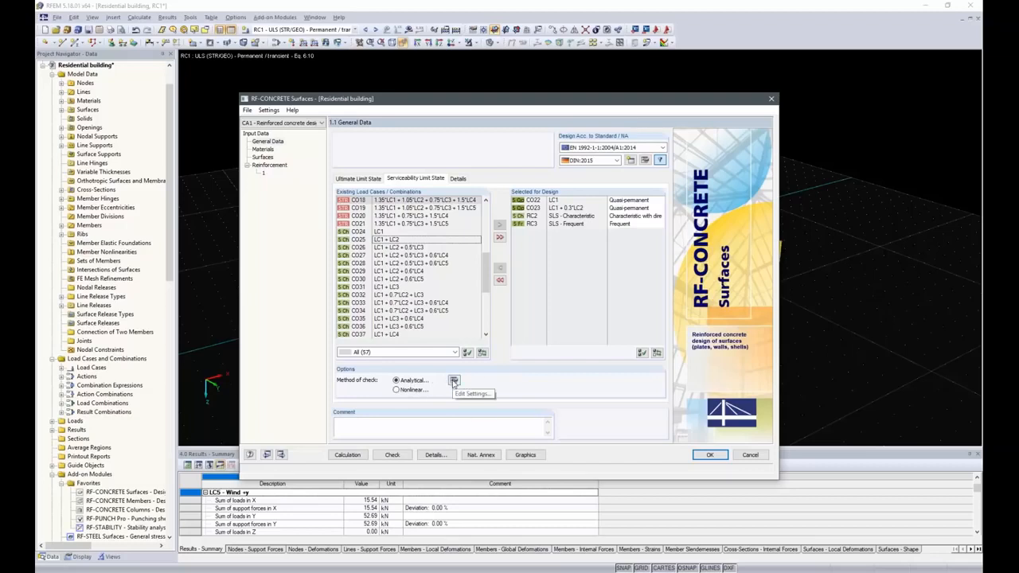
# In the analytical serviceability settings, activate deflection design with RF-CONCRETE Deflect and also consider shrinkage.
pyautogui.click(454, 381)
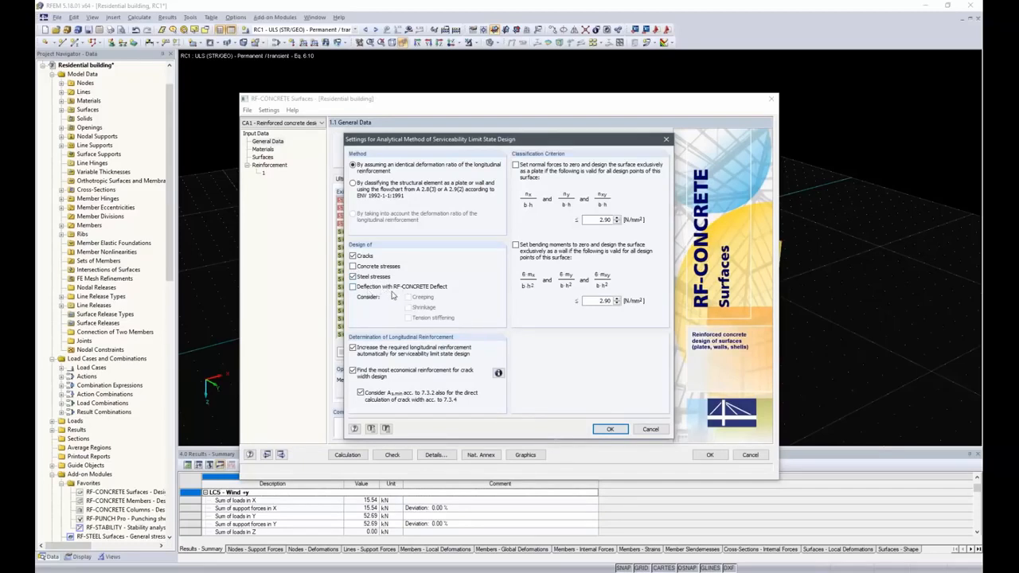
pyautogui.click(353, 287)
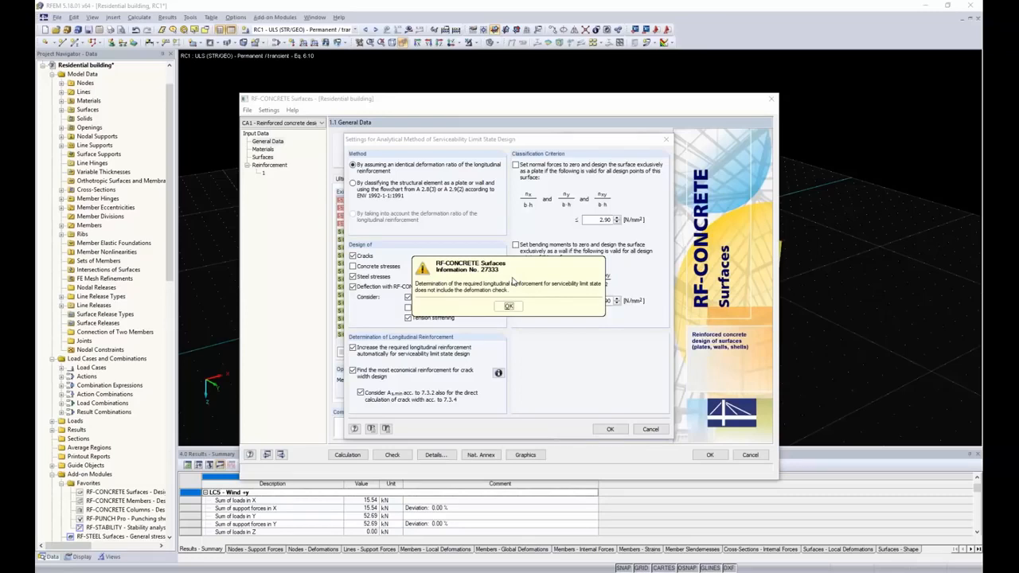
pyautogui.click(509, 306)
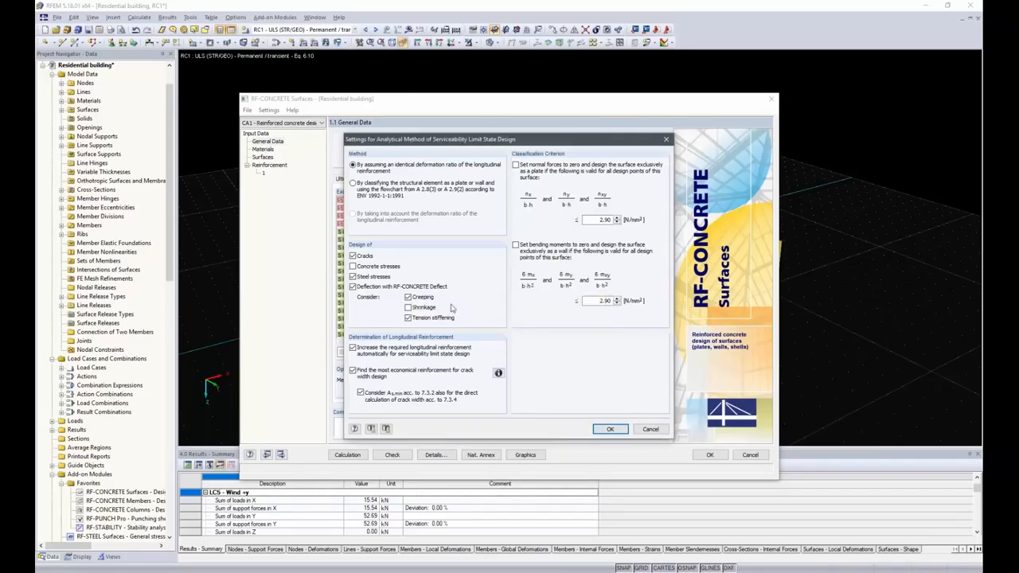
pyautogui.click(408, 307)
pyautogui.click(610, 429)
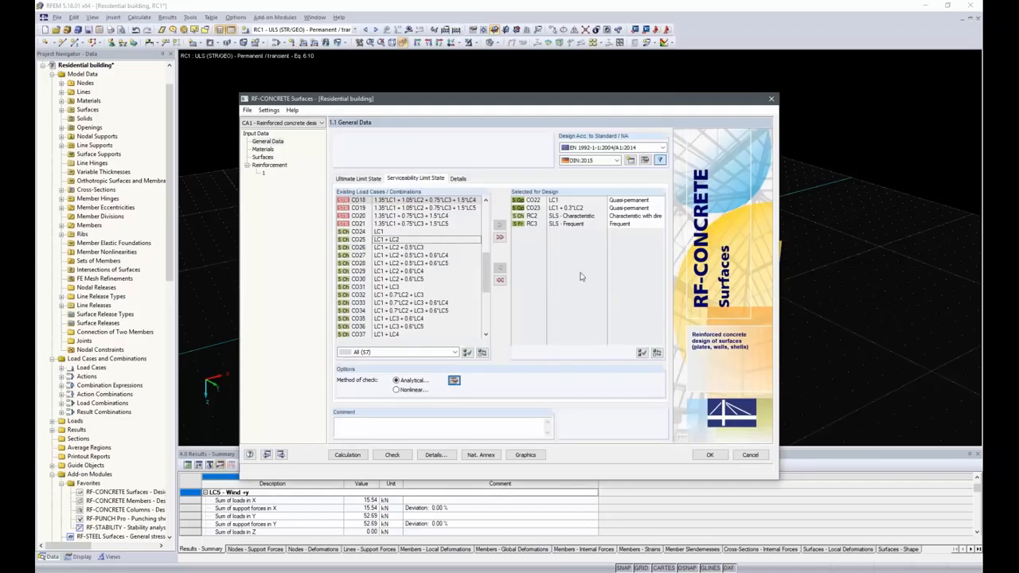
# Choose reinforcing steel B 500 S (A) for the Concrete C25/30 material.
pyautogui.click(263, 149)
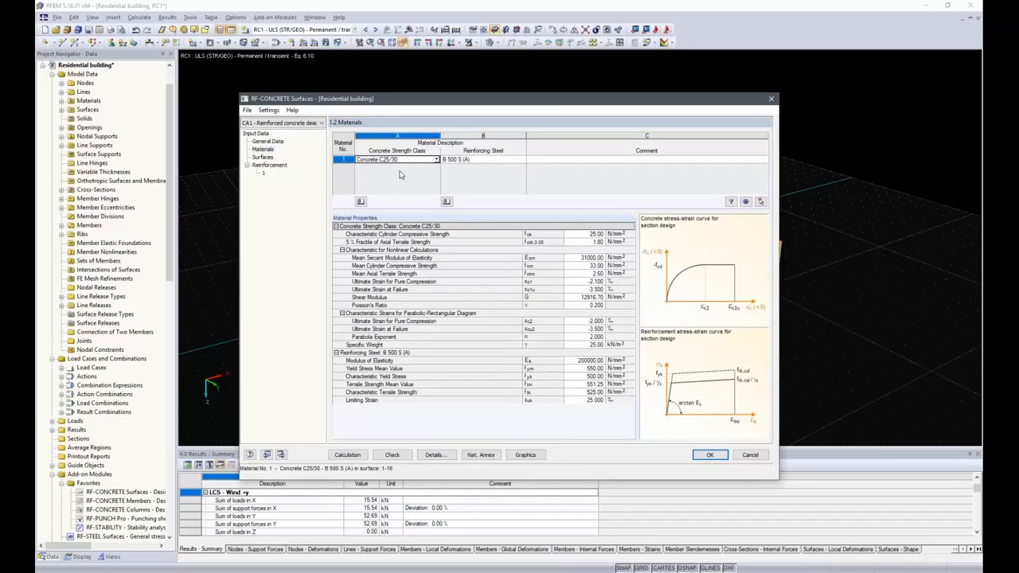
pyautogui.click(524, 161)
pyautogui.click(523, 160)
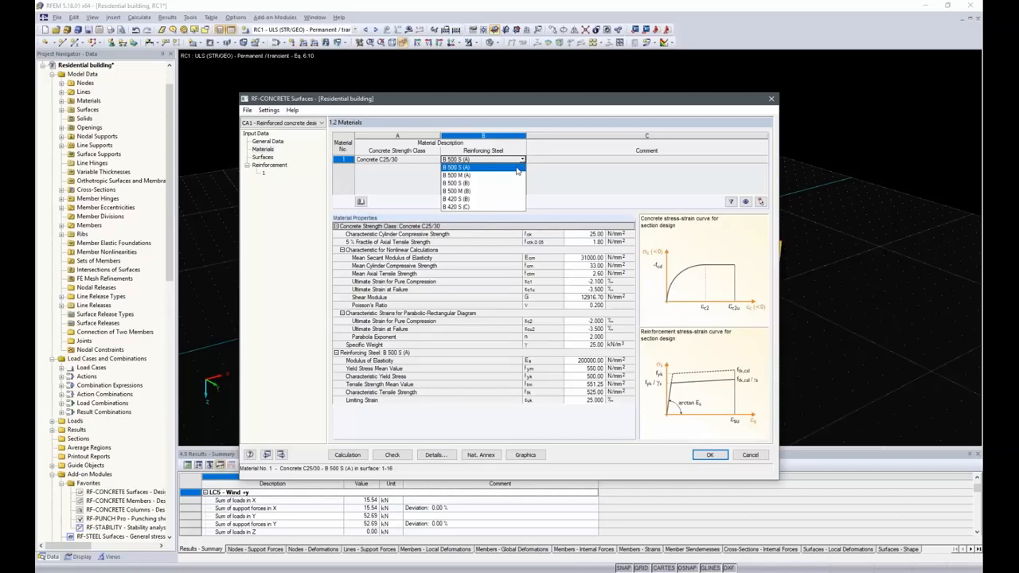
pyautogui.click(517, 168)
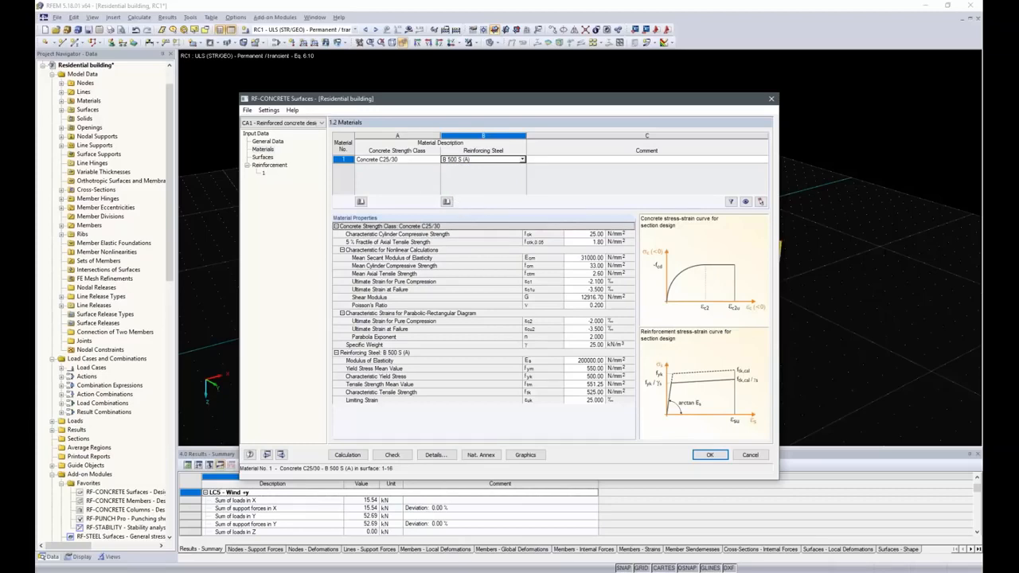
# Set the deformation limit of all surfaces to user-defined relative, L/250, picking the 5 m reference length between two nodes of the highlighted slab.
pyautogui.click(269, 157)
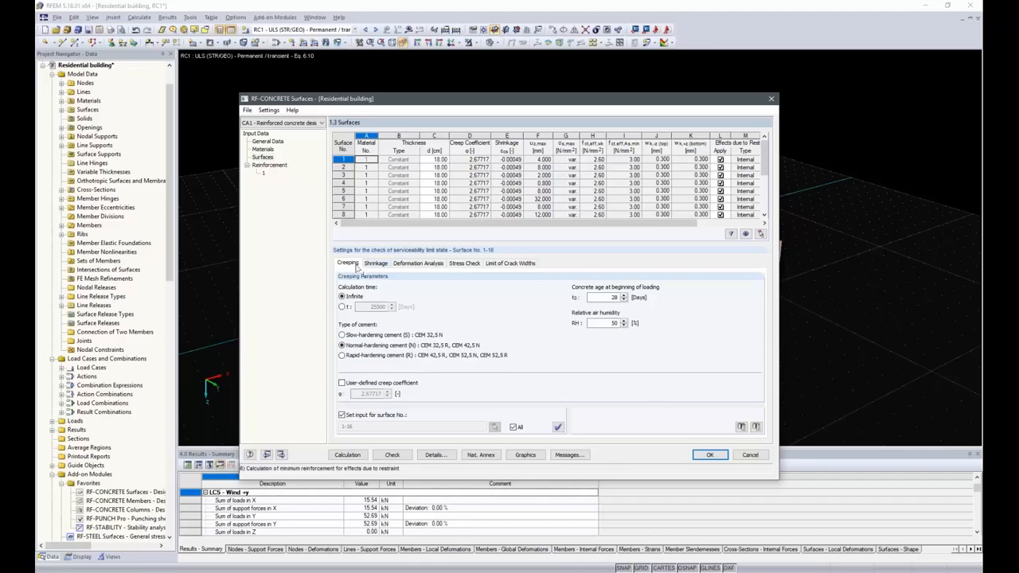
pyautogui.click(414, 265)
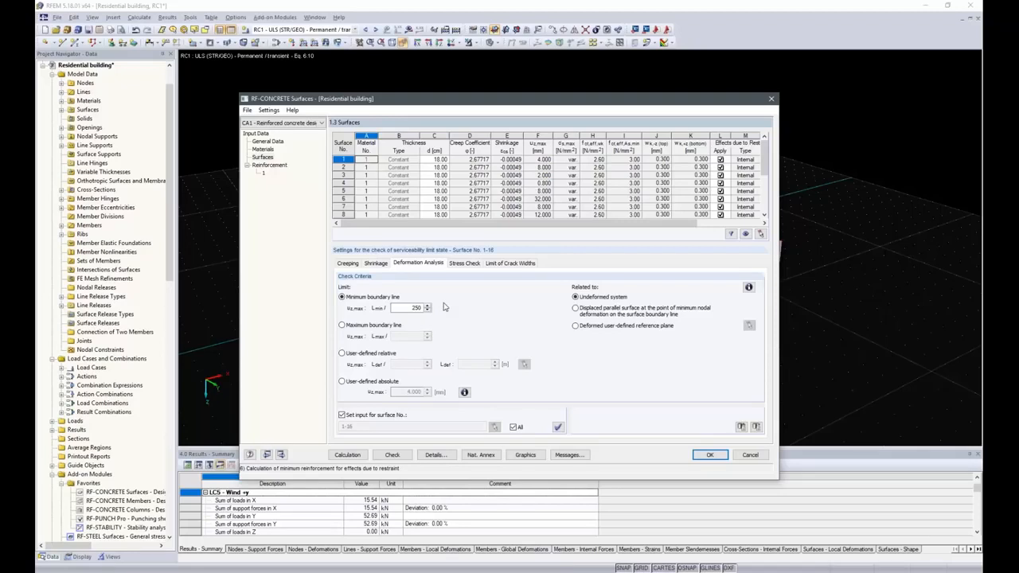
pyautogui.moveTo(526, 98); pyautogui.dragTo(548, 341)
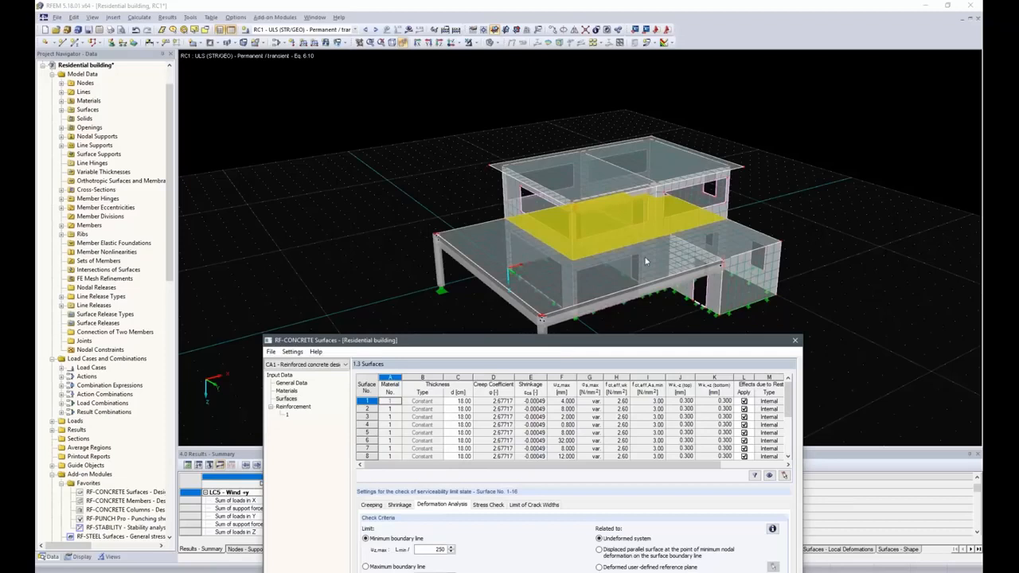
pyautogui.moveTo(556, 346); pyautogui.dragTo(565, 96)
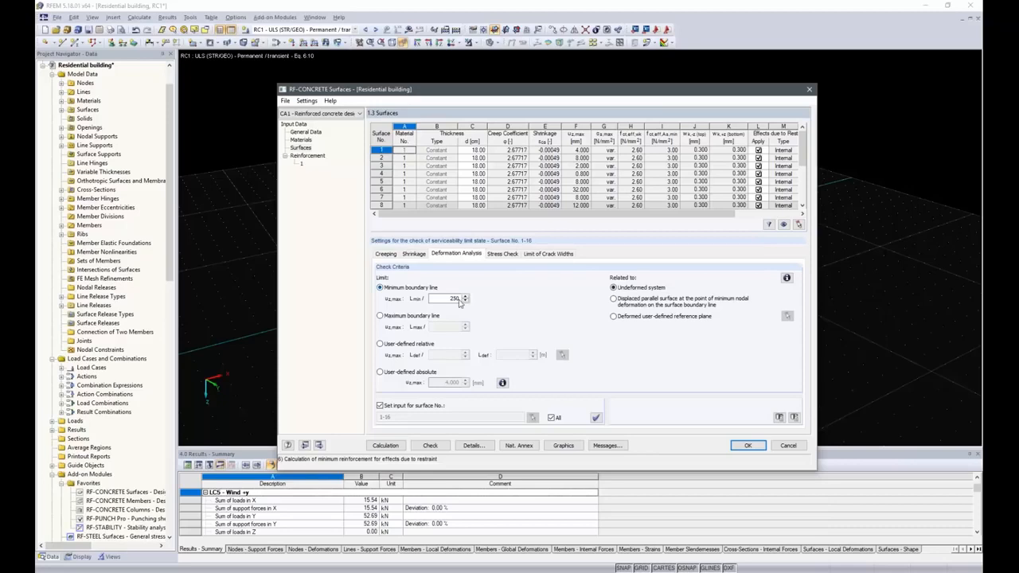
pyautogui.click(381, 344)
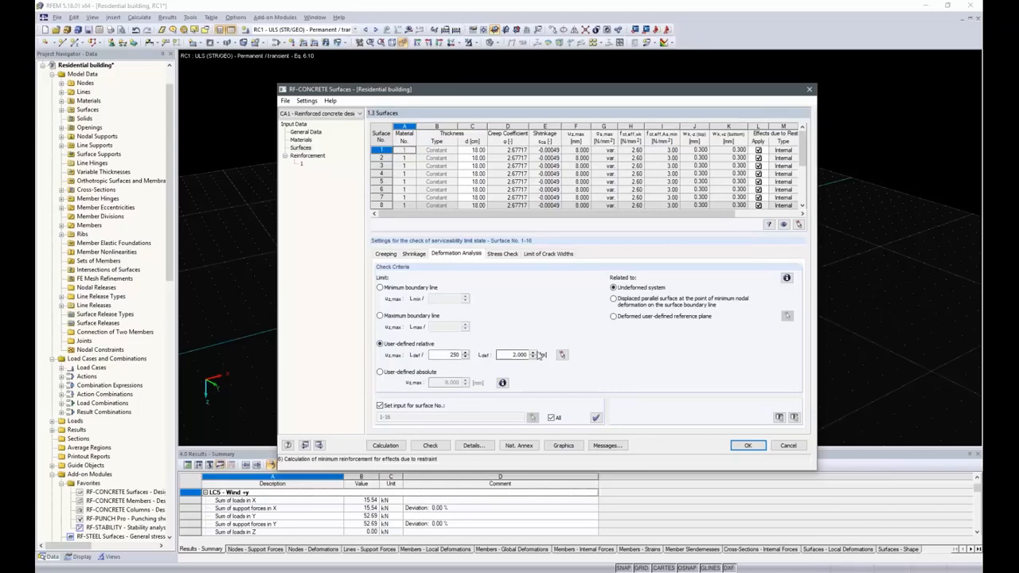
pyautogui.click(561, 354)
pyautogui.click(654, 238)
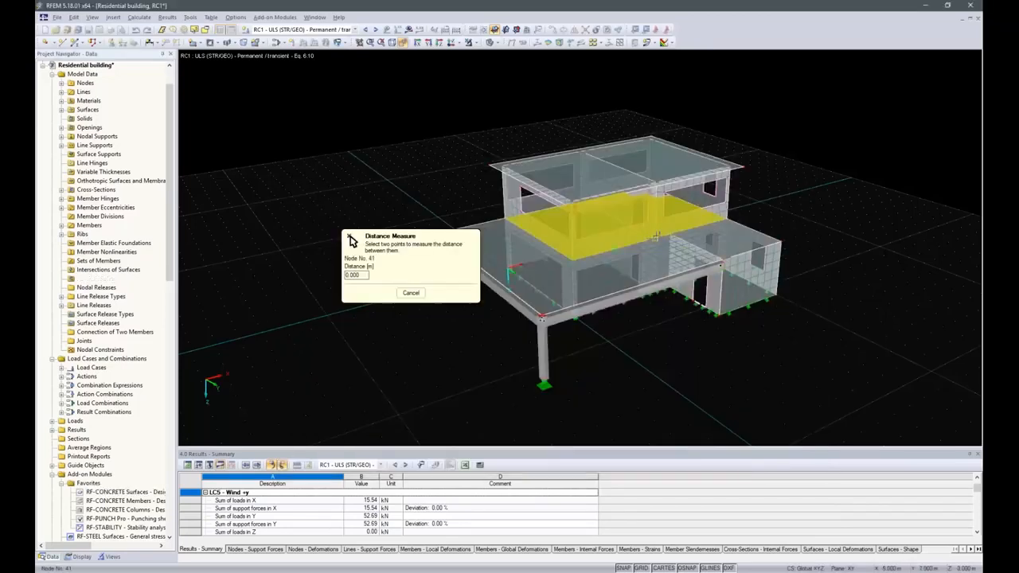
pyautogui.click(574, 260)
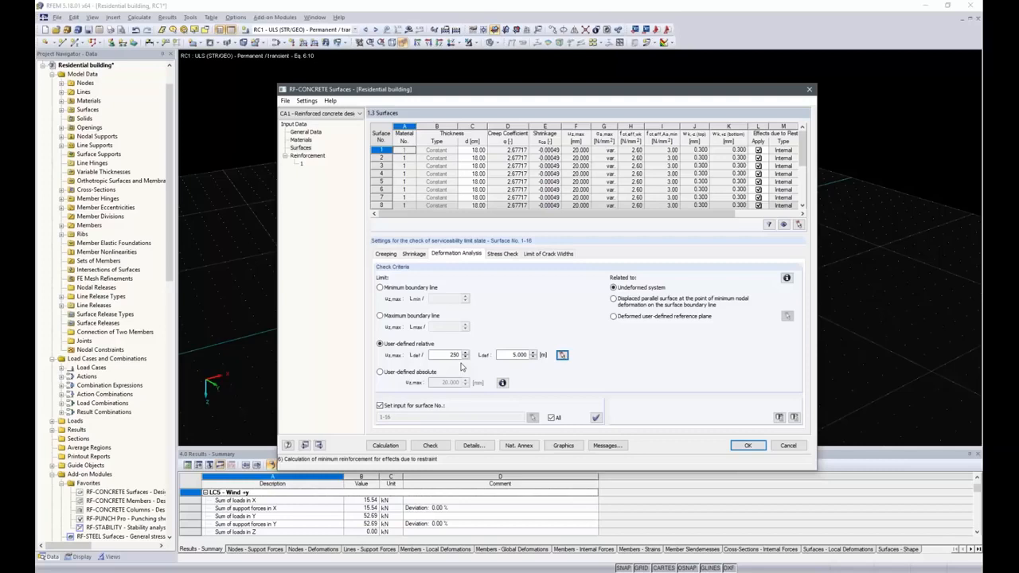
# Check the steel stress limits and the crack width information table, and set user-defined crack width limits of 0.4 mm for top and bottom.
pyautogui.click(502, 254)
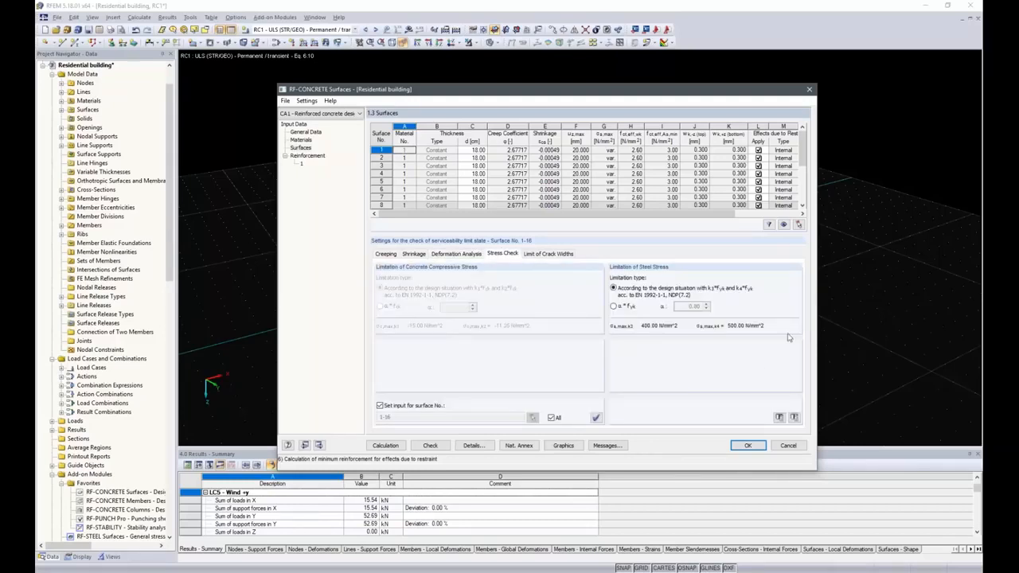
pyautogui.click(536, 255)
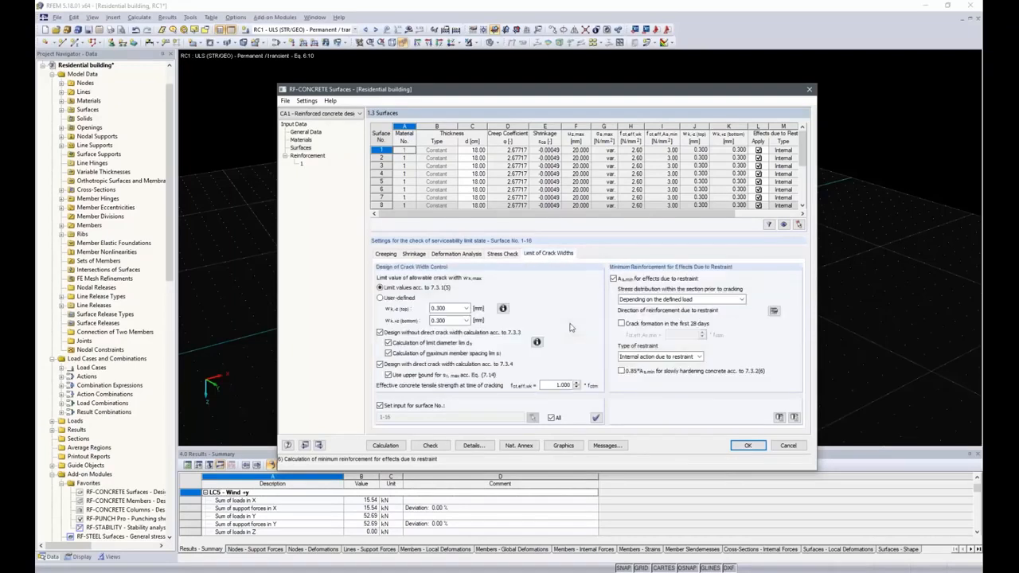
pyautogui.click(380, 298)
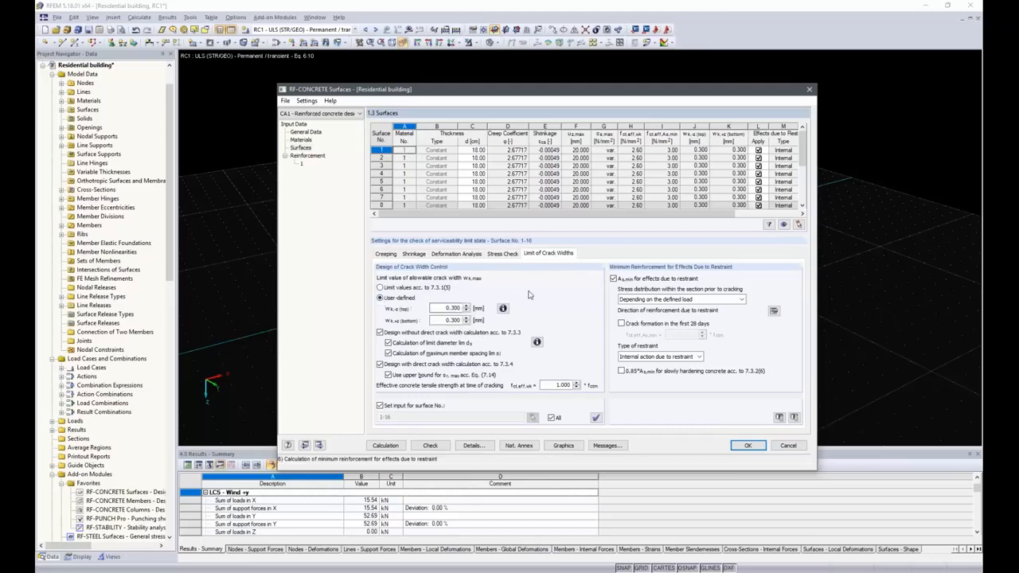
pyautogui.click(502, 308)
pyautogui.moveTo(613, 160); pyautogui.dragTo(645, 145)
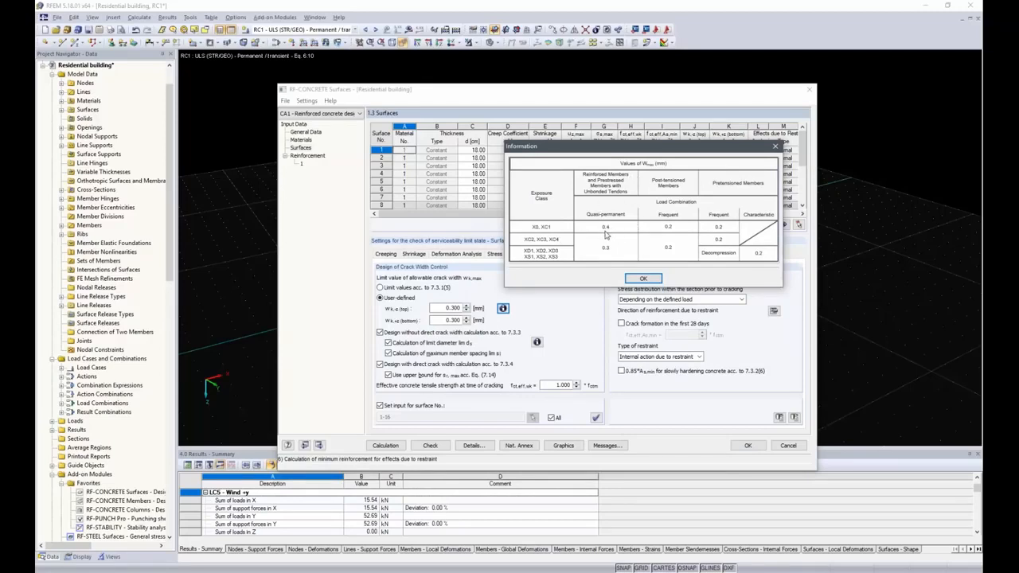
pyautogui.click(643, 279)
pyautogui.doubleClick(452, 309)
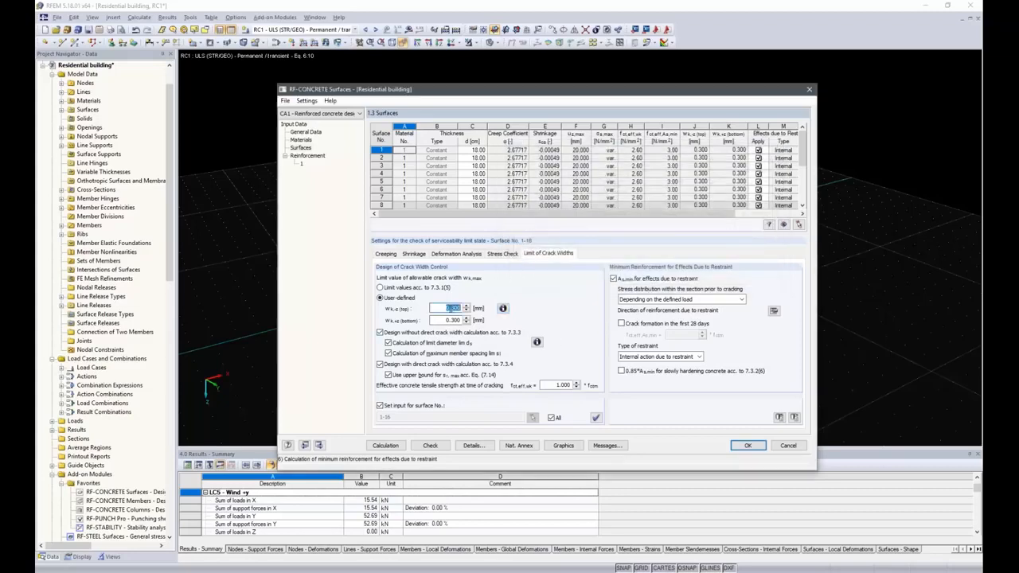
pyautogui.write('0.4')
pyautogui.press('Tab')
pyautogui.write('0.4')
pyautogui.press('Tab')
# Disable the design without direct crack width calculation and set the stress distribution prior to cracking to Approach of bending restraint.
pyautogui.click(380, 332)
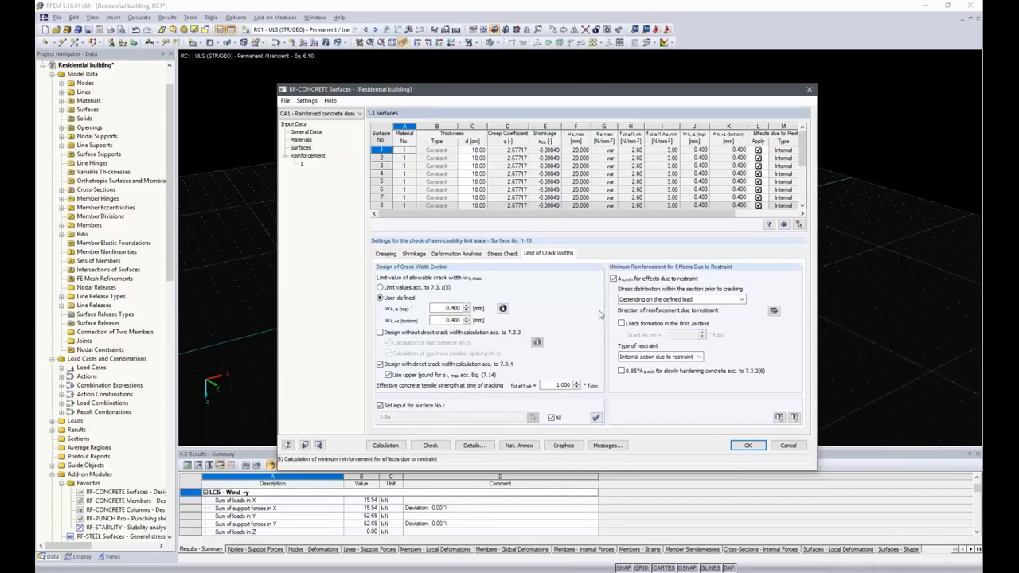
pyautogui.click(728, 301)
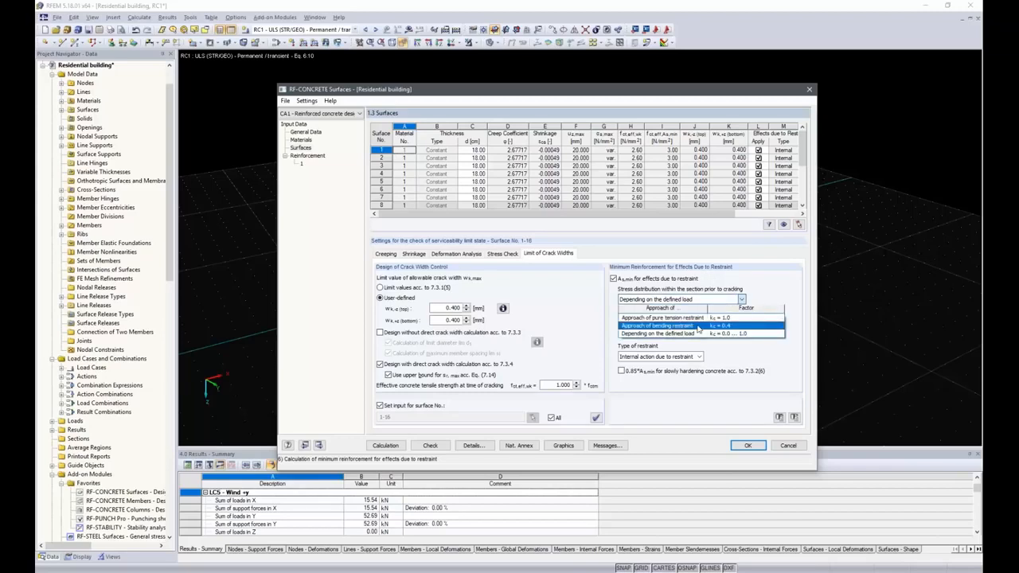
pyautogui.click(698, 326)
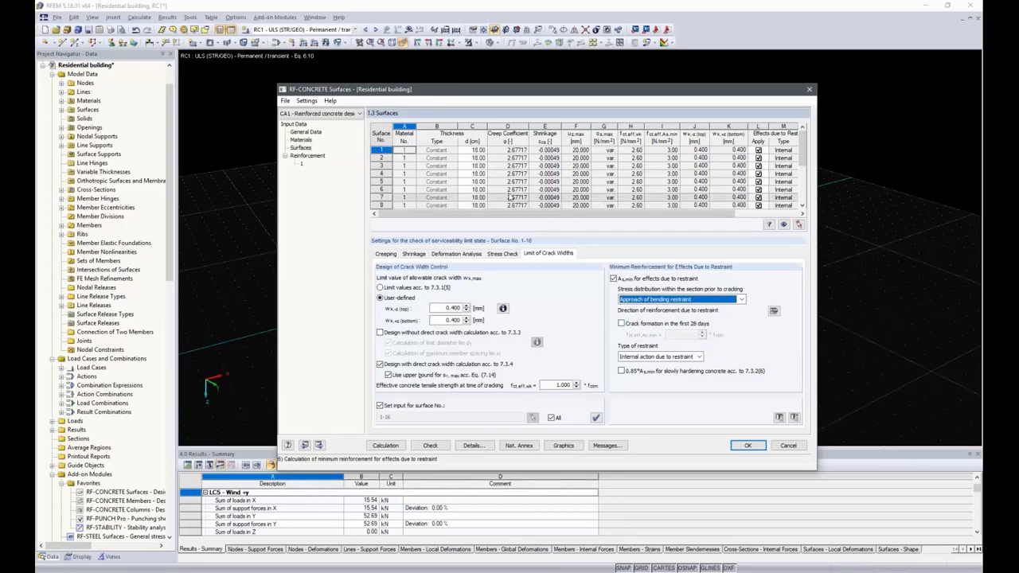
# Restrict the first reinforcement group to surface 1, the highlighted slab, instead of all surfaces.
pyautogui.click(306, 156)
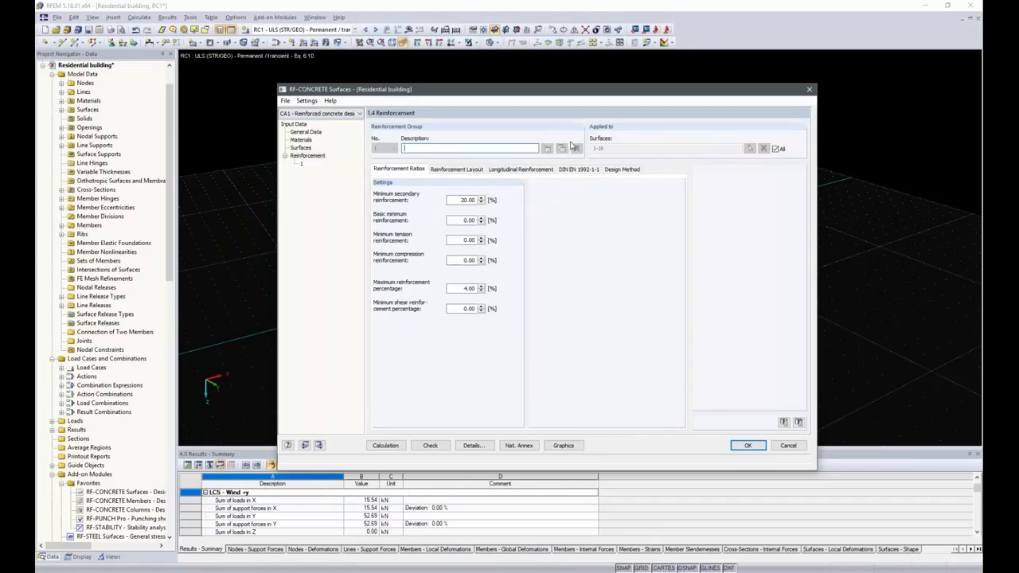
pyautogui.click(775, 149)
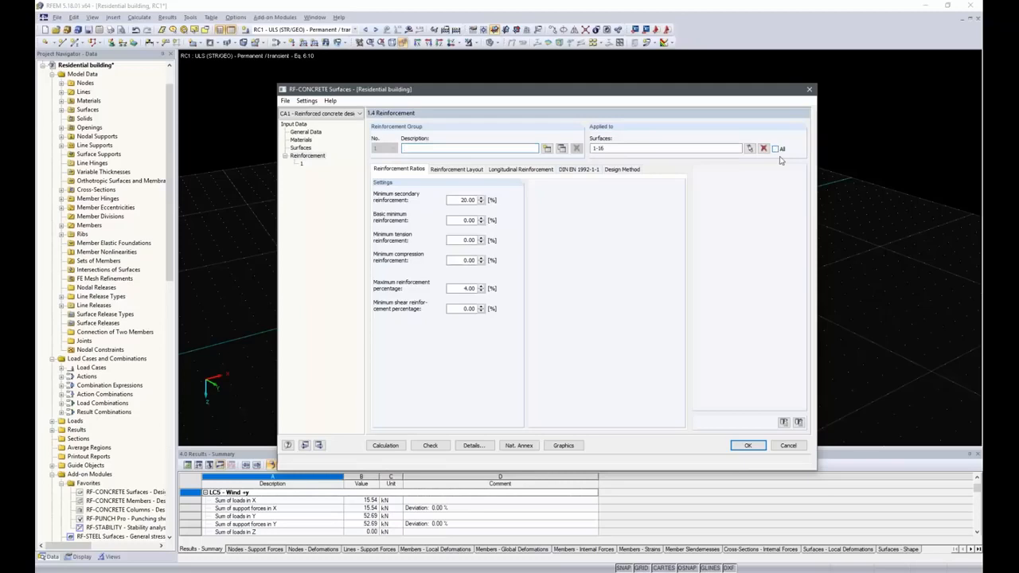
pyautogui.click(764, 149)
pyautogui.click(749, 149)
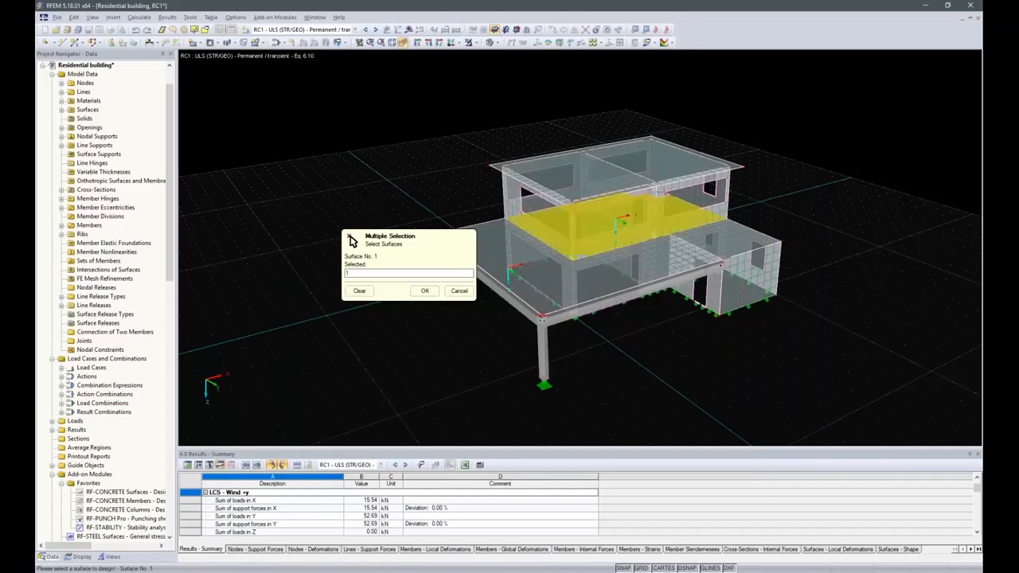
pyautogui.click(424, 290)
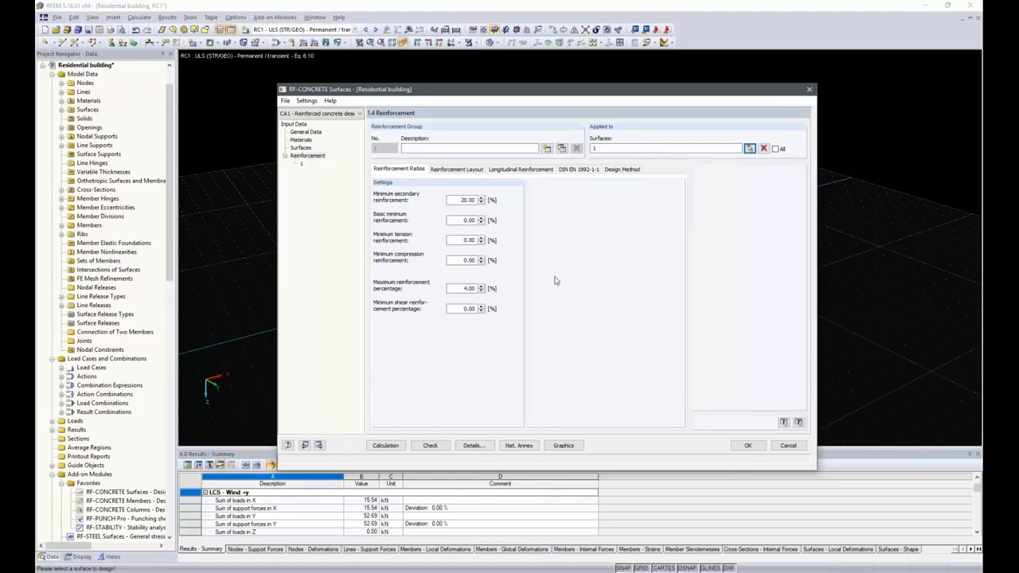
# Define the concrete cover of the slab's reinforcement according to the standard, checking the bottom and top cover parameters.
pyautogui.click(456, 172)
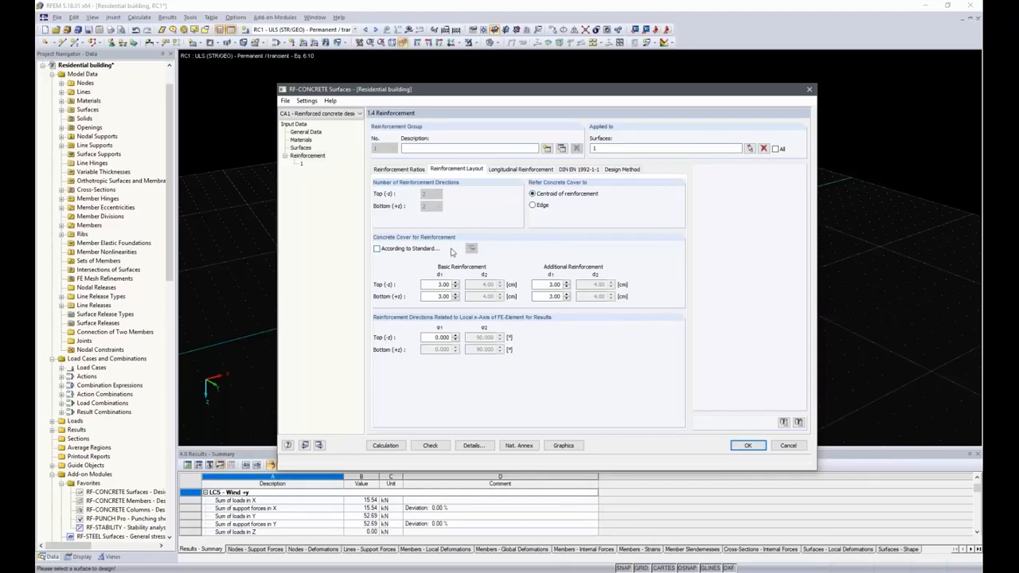
pyautogui.click(377, 248)
pyautogui.click(471, 248)
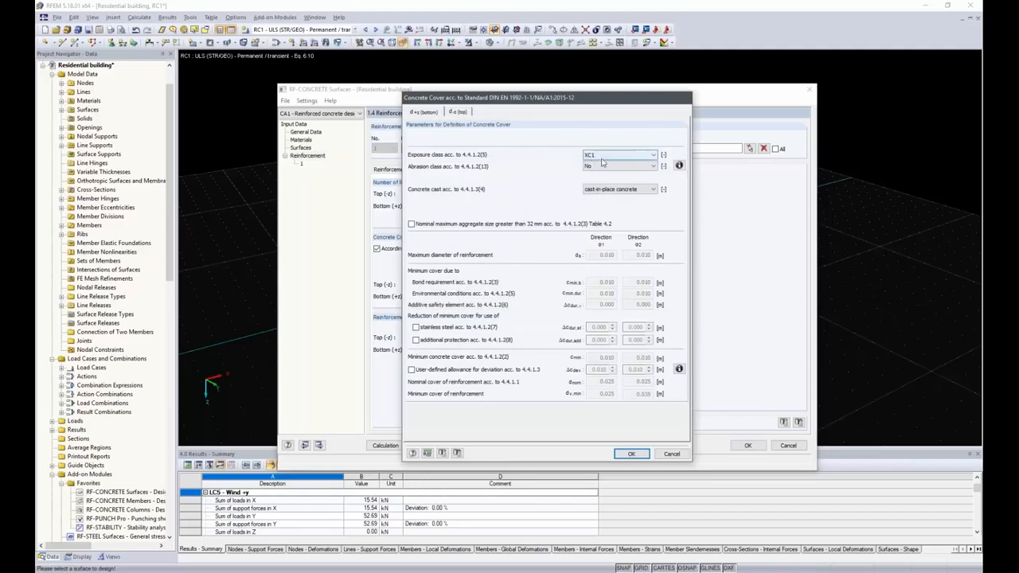
pyautogui.click(456, 113)
pyautogui.click(418, 112)
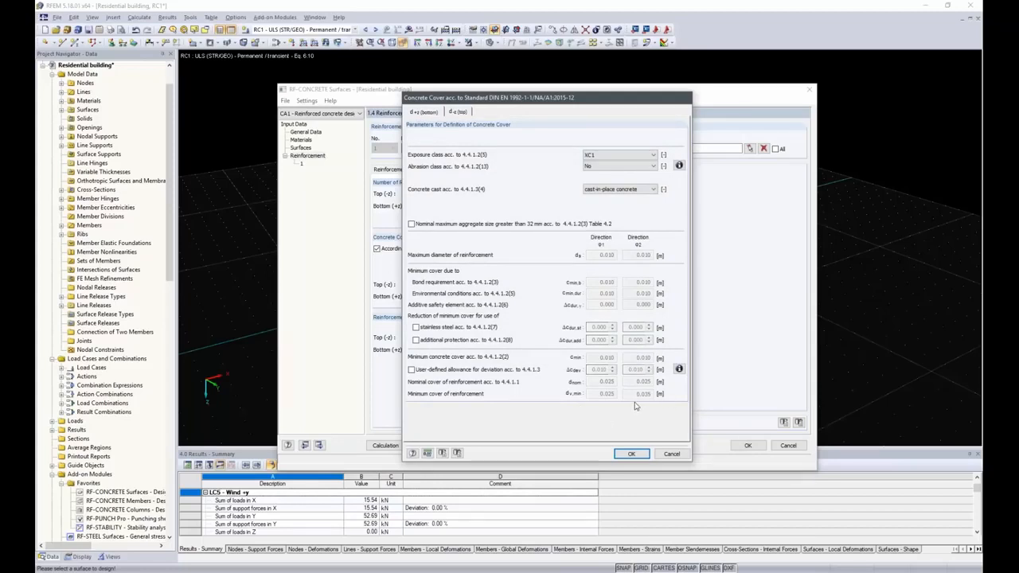
pyautogui.click(631, 454)
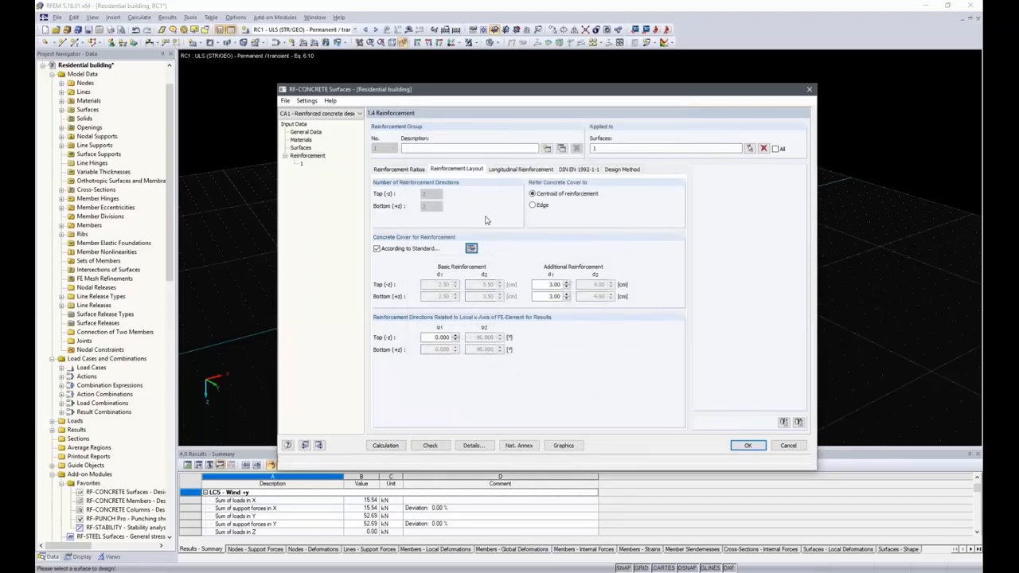
# Use the required longitudinal reinforcement for the serviceability design, and check the DIN EN 1992-1-1 and design method settings.
pyautogui.click(503, 172)
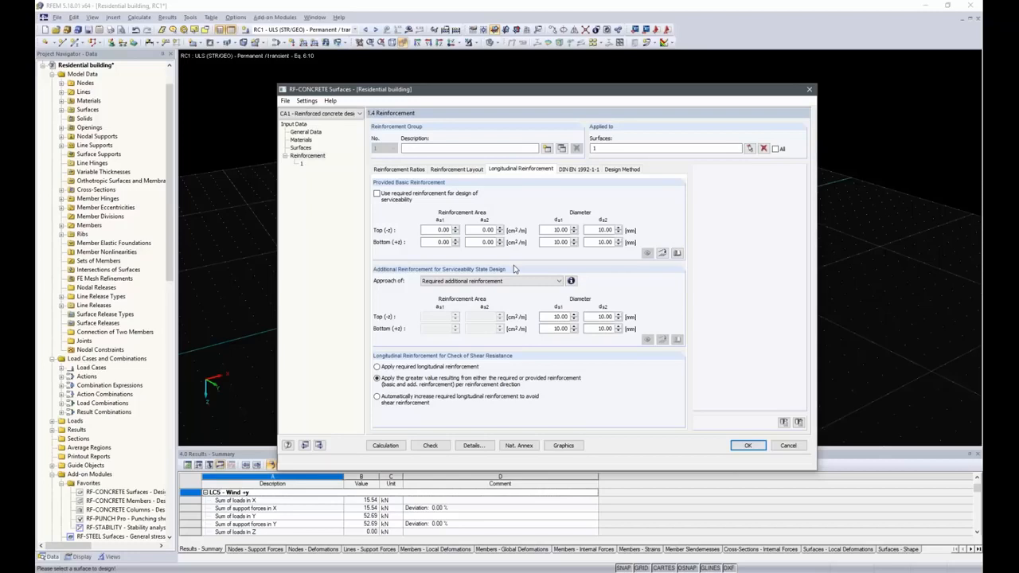
pyautogui.click(377, 194)
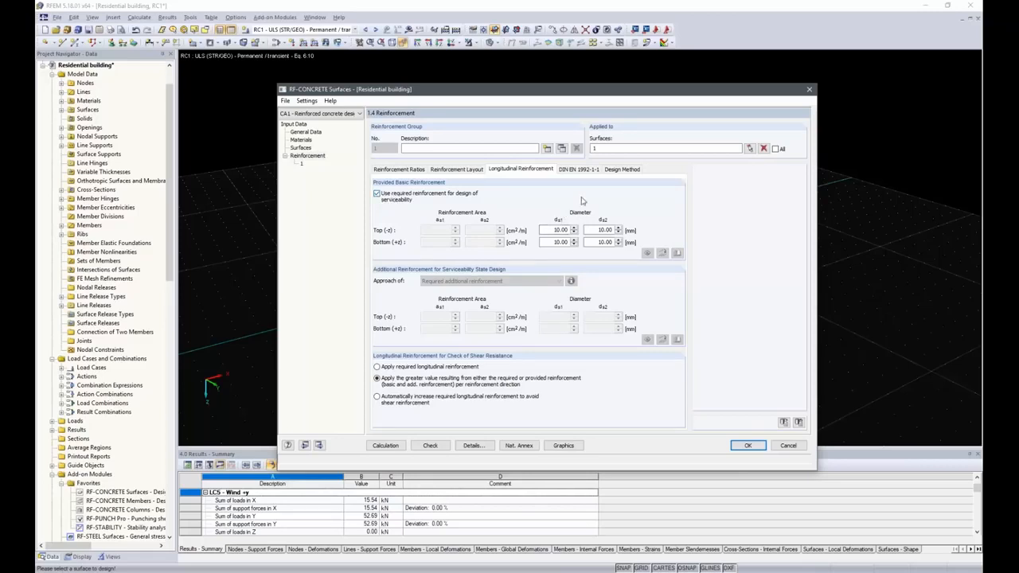
pyautogui.click(579, 172)
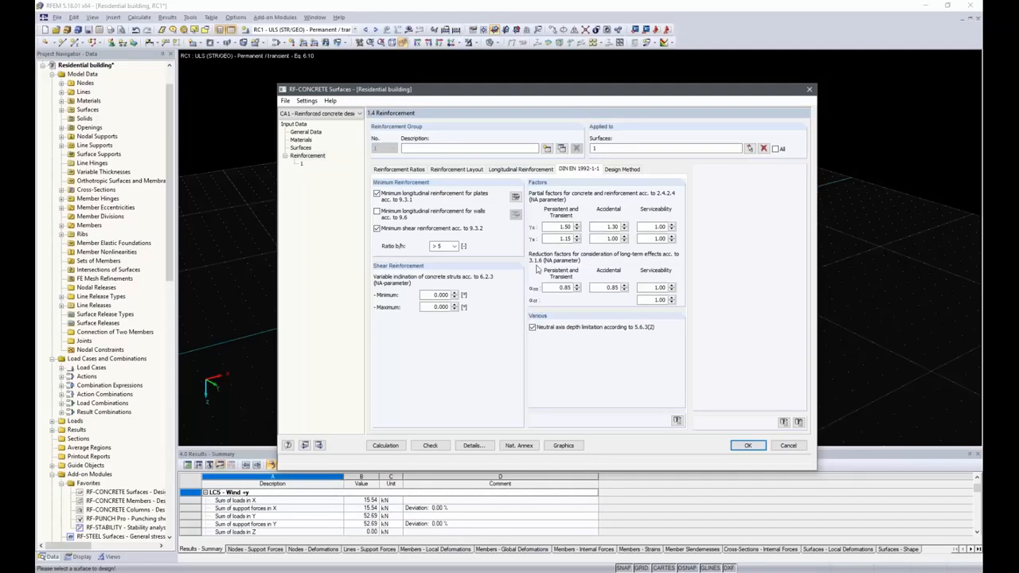
pyautogui.click(676, 422)
pyautogui.click(630, 170)
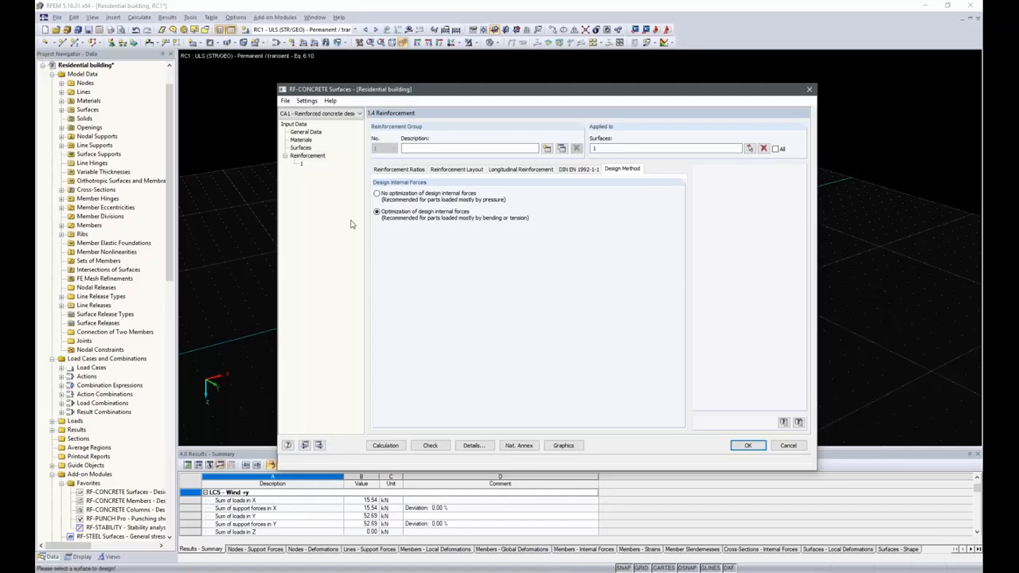
# Run the surface design calculation, check the serviceability design totals, and display the results graphically on the model.
pyautogui.click(390, 445)
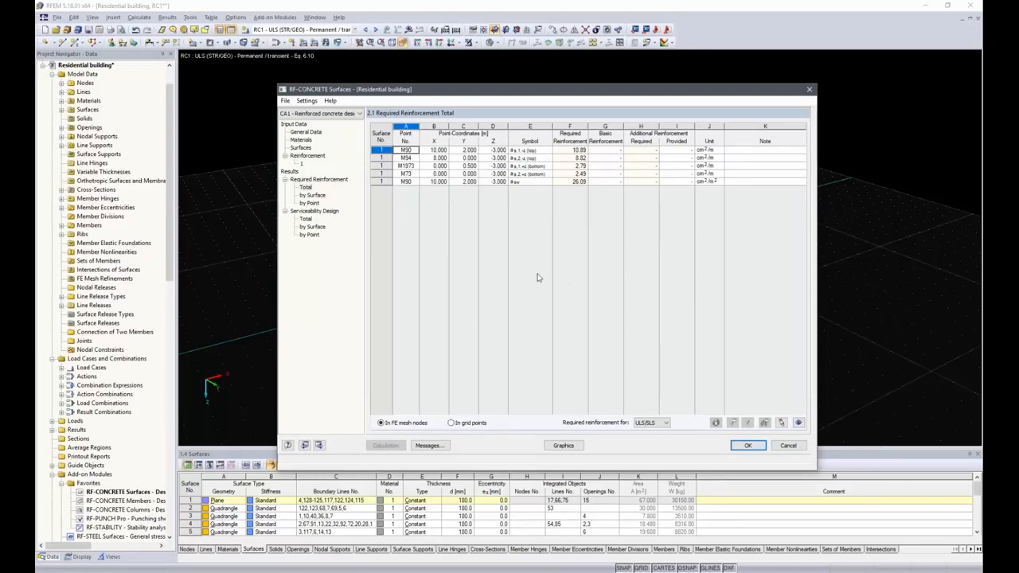
pyautogui.click(305, 220)
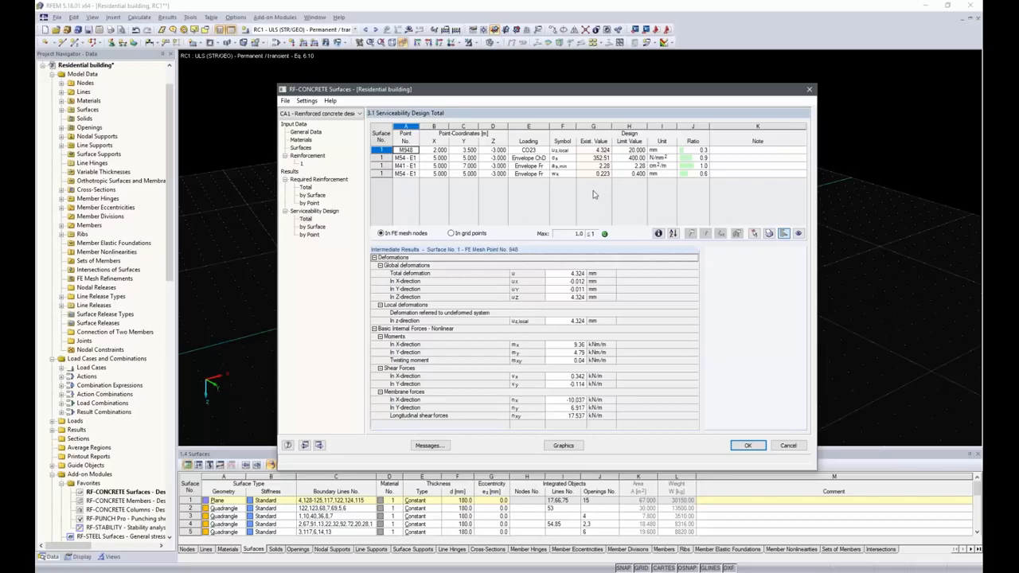
pyautogui.click(574, 446)
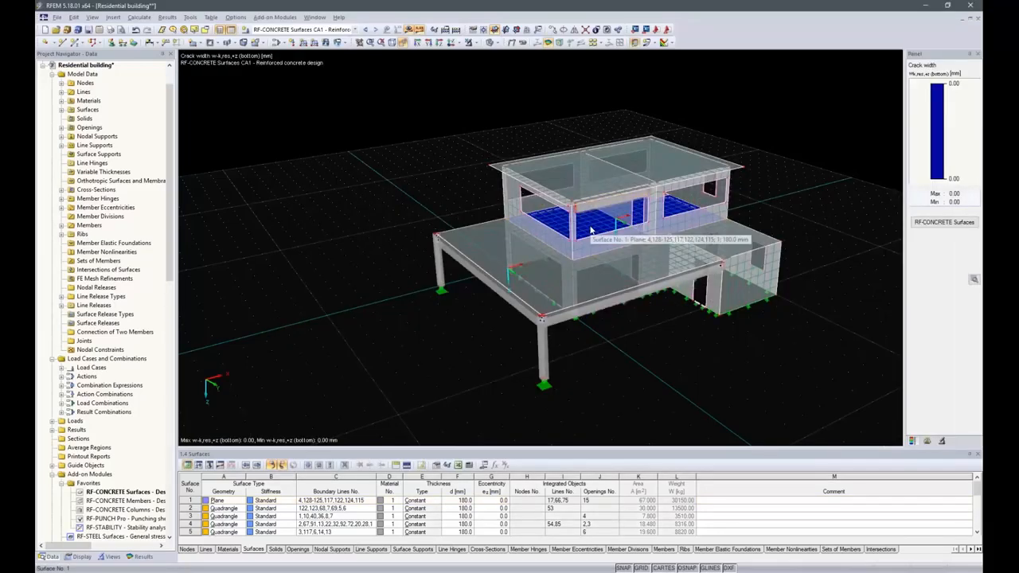
# Isolate the upper floor slab, surface 1, and view it in plan along the Z-axis.
pyautogui.click(590, 230)
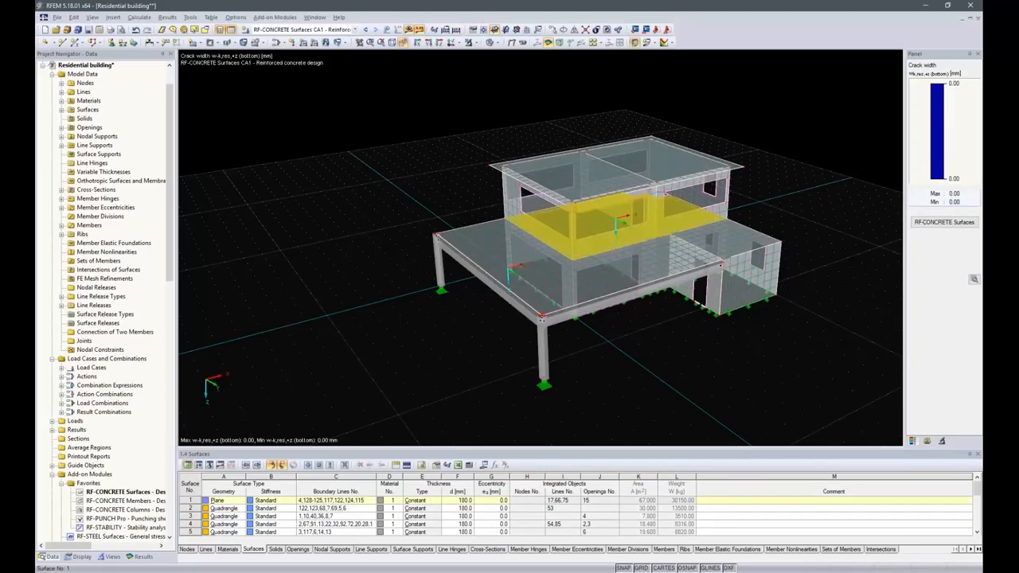
pyautogui.click(476, 42)
pyautogui.click(488, 54)
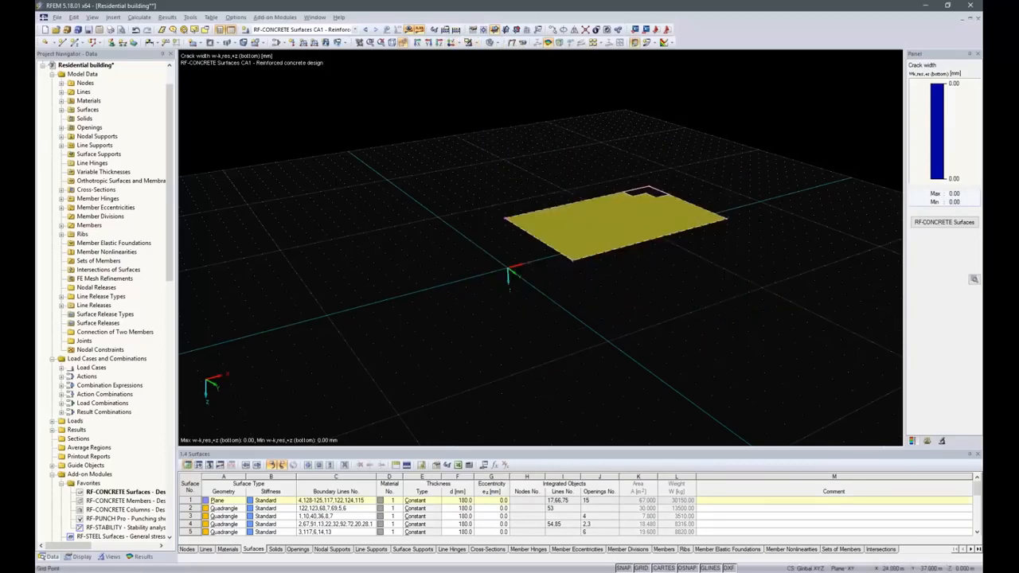
pyautogui.click(440, 43)
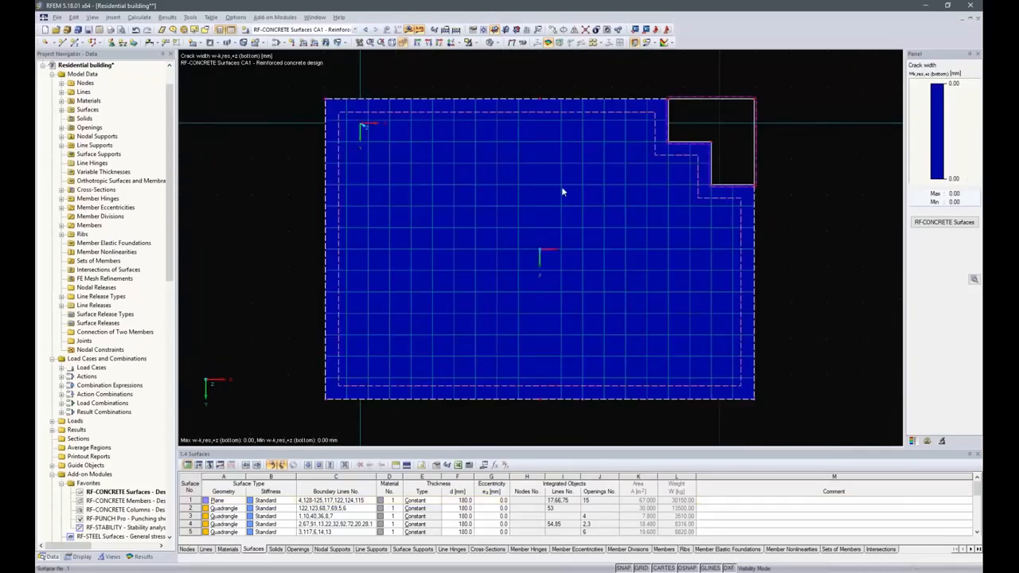
# Examine the slab's required longitudinal reinforcement in both directions for the top and bottom sides.
pyautogui.click(144, 557)
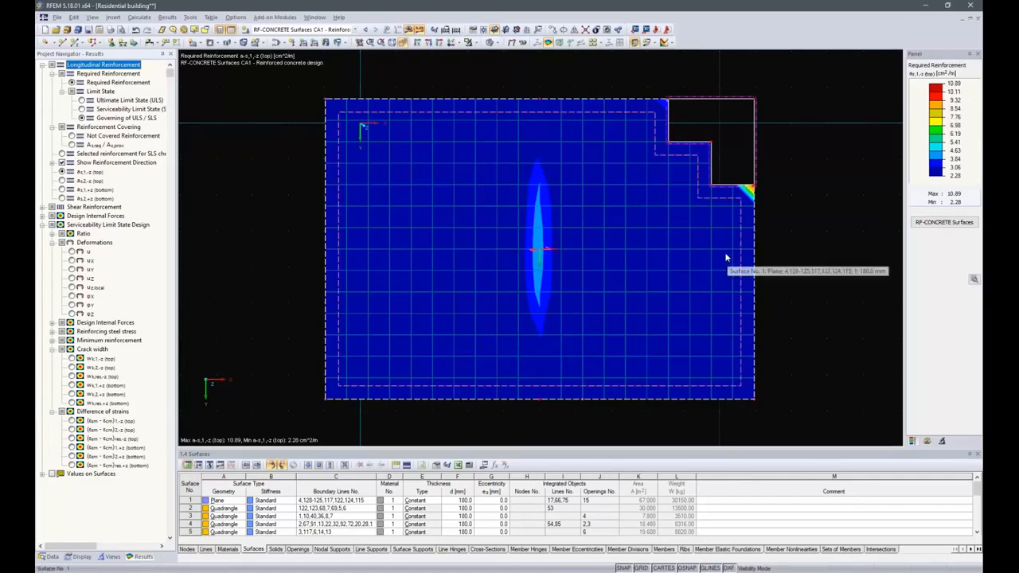
pyautogui.scroll(5, 748, 196)
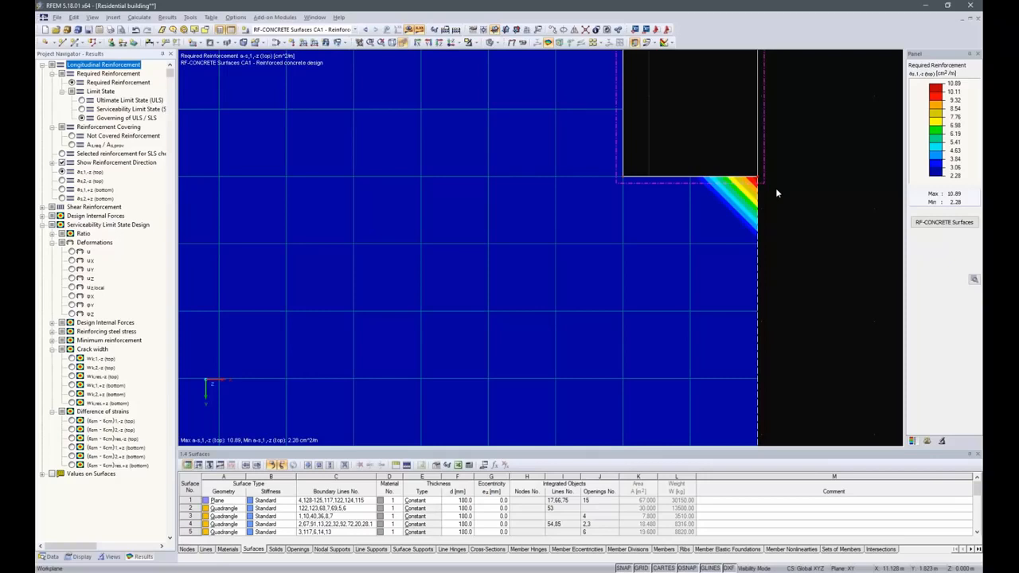
pyautogui.scroll(-3, 784, 207)
pyautogui.click(89, 181)
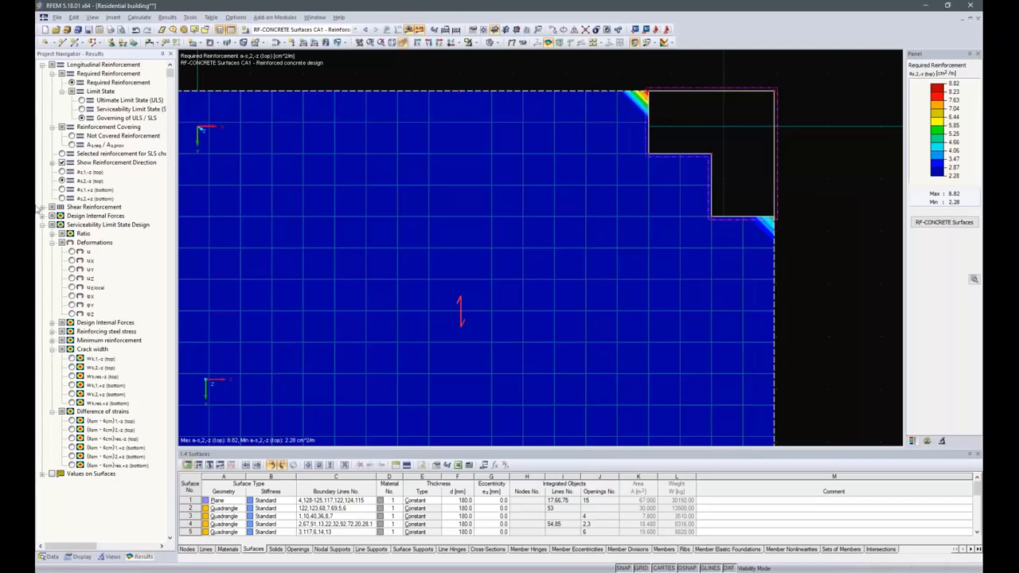
pyautogui.click(63, 190)
pyautogui.scroll(-4, 793, 276)
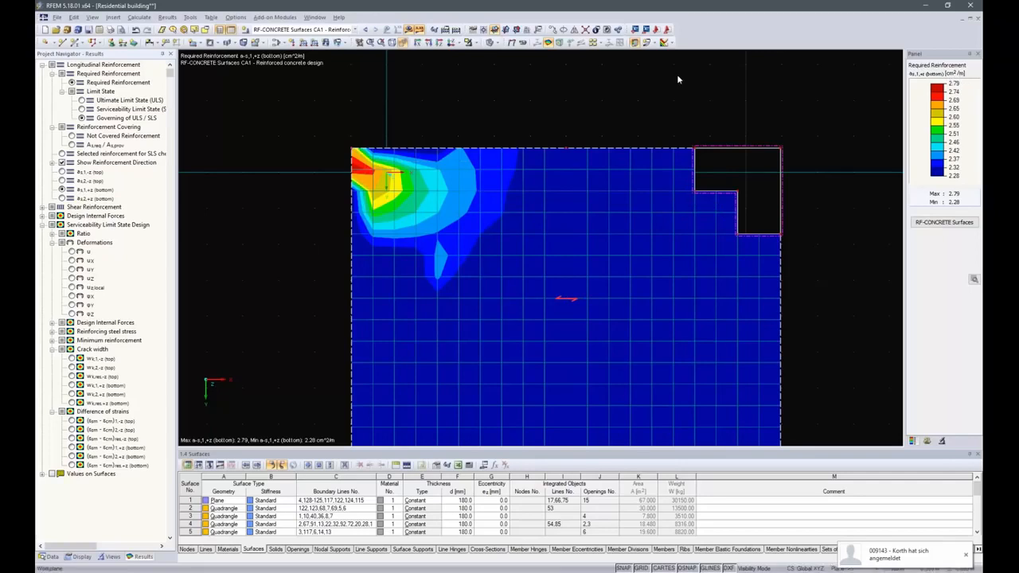
pyautogui.click(62, 198)
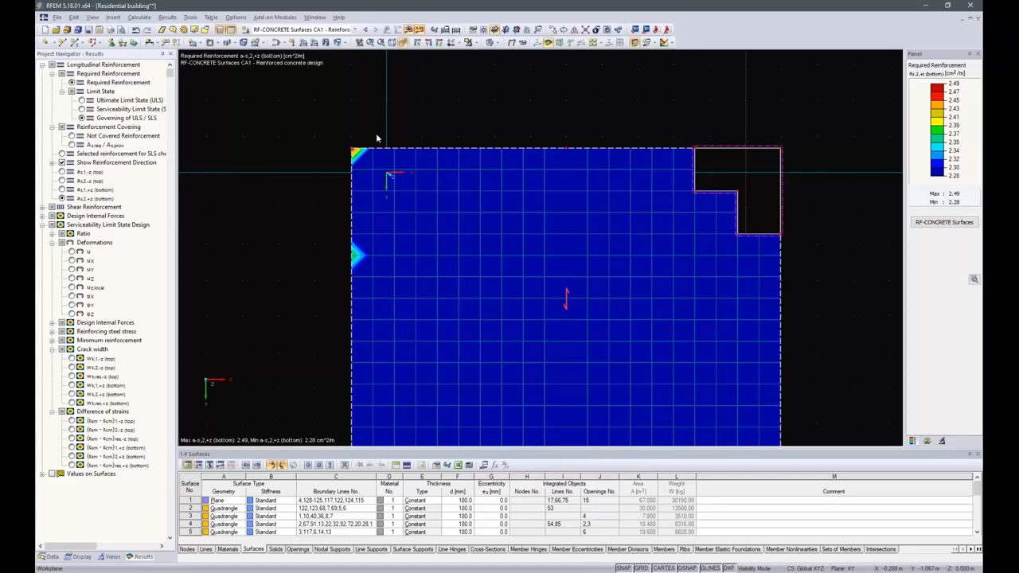
pyautogui.scroll(-2, 510, 109)
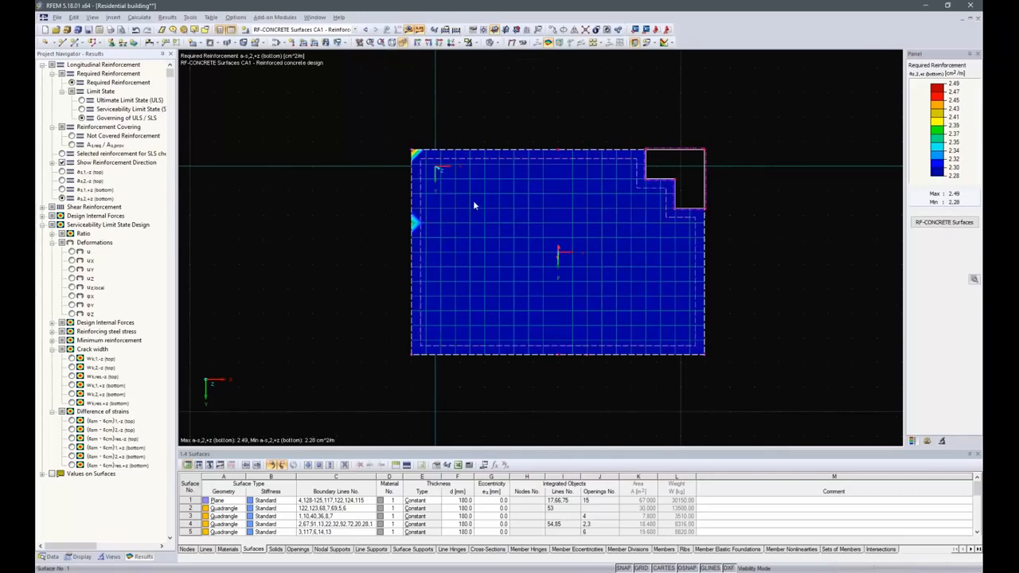
# Send the slab's required reinforcement graphic for the first bottom direction, a-s,1,+z, to printout report PR1.
pyautogui.click(62, 189)
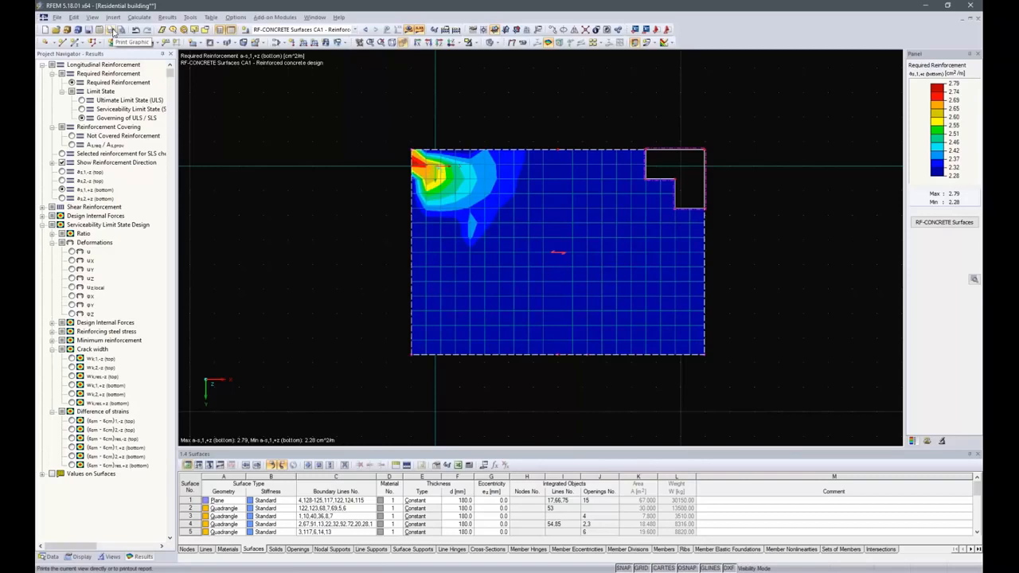
pyautogui.click(112, 31)
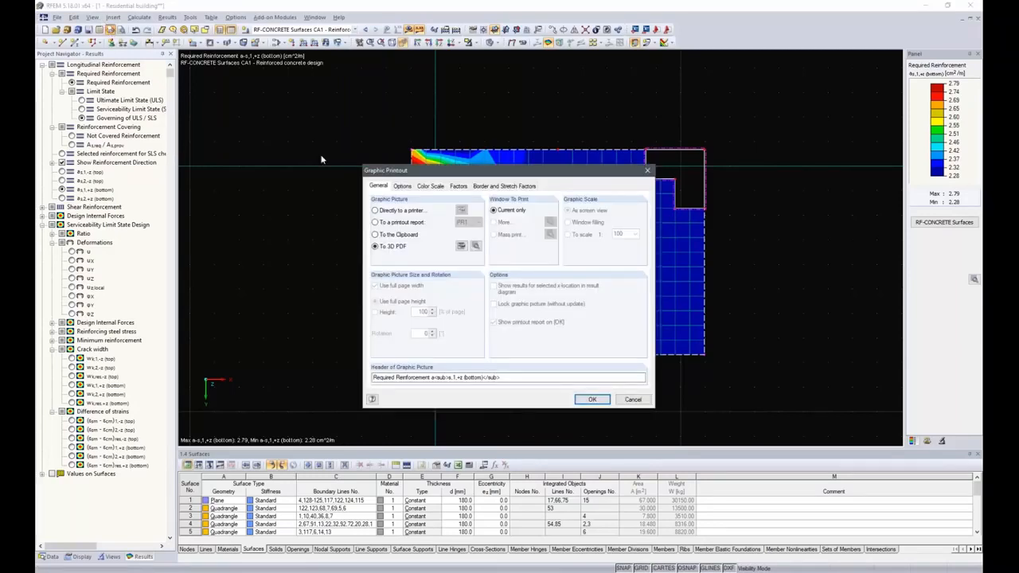
pyautogui.click(377, 223)
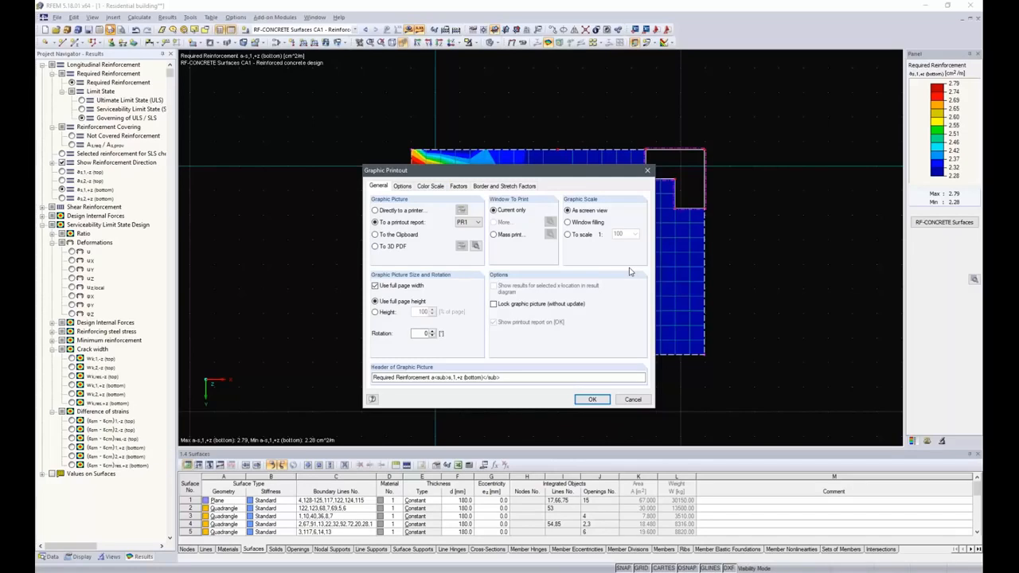
pyautogui.click(594, 400)
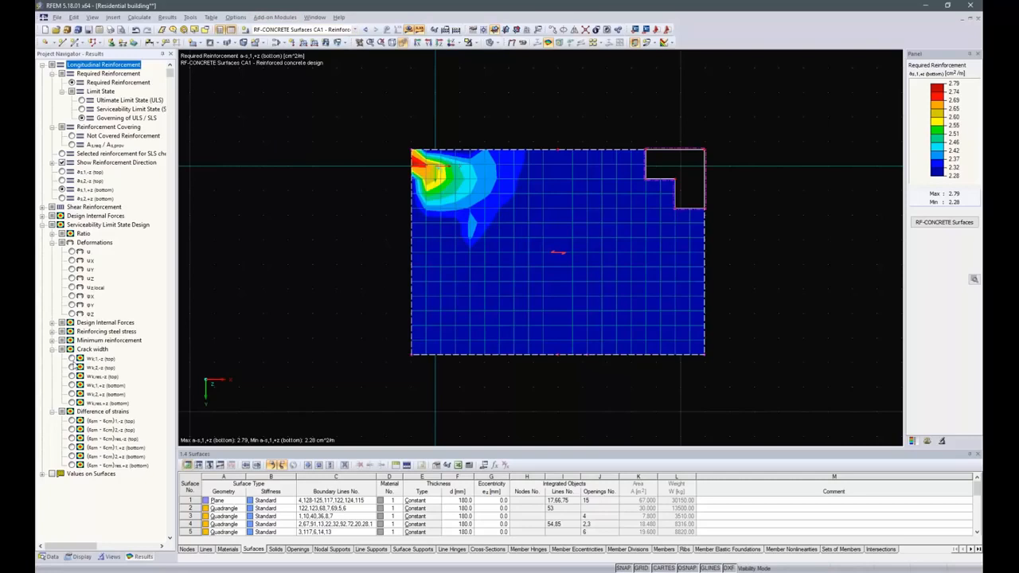
# Examine the slab's crack widths in both directions for the top and bottom sides.
pyautogui.click(72, 359)
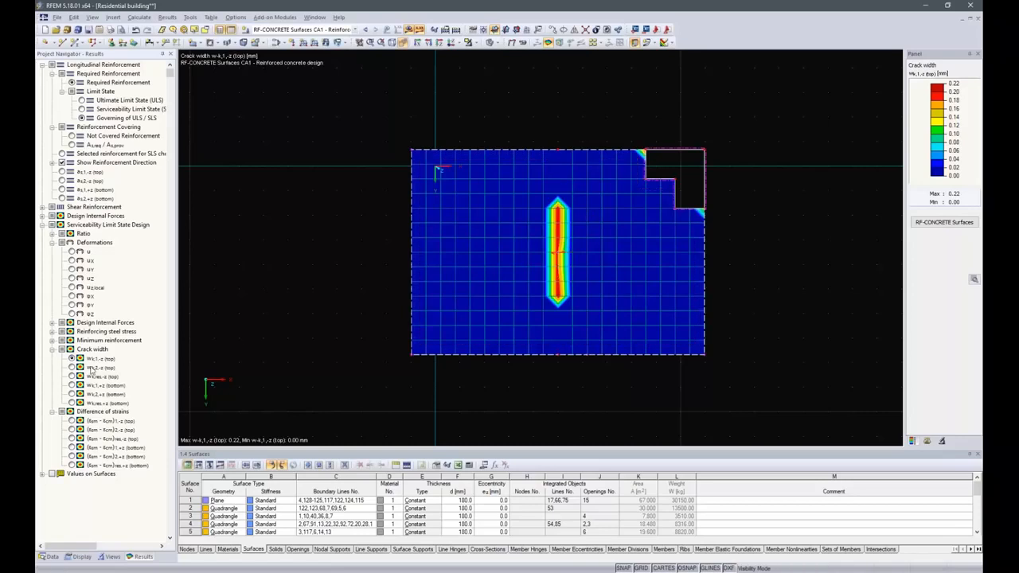
pyautogui.click(72, 368)
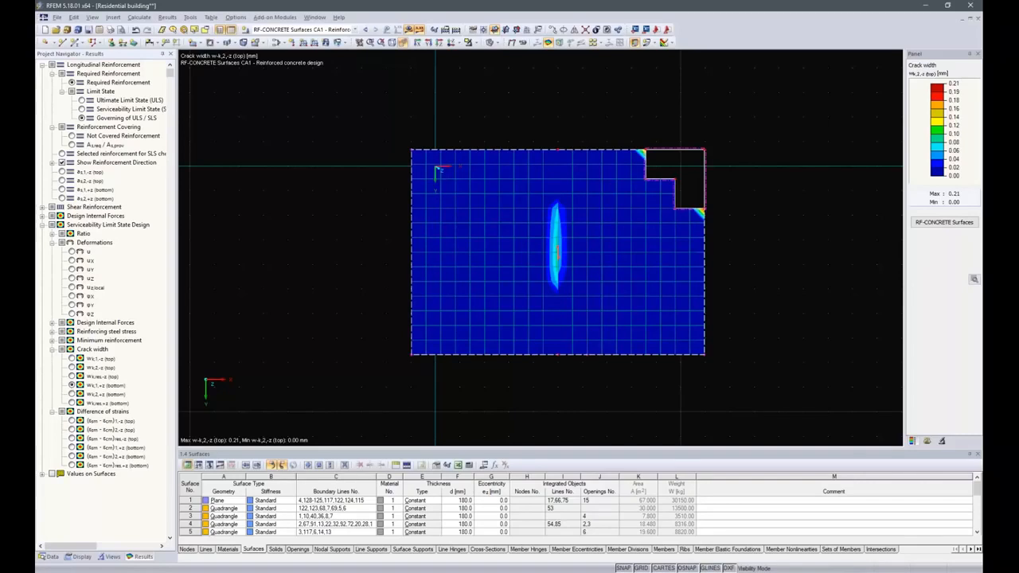
pyautogui.click(72, 386)
pyautogui.click(72, 394)
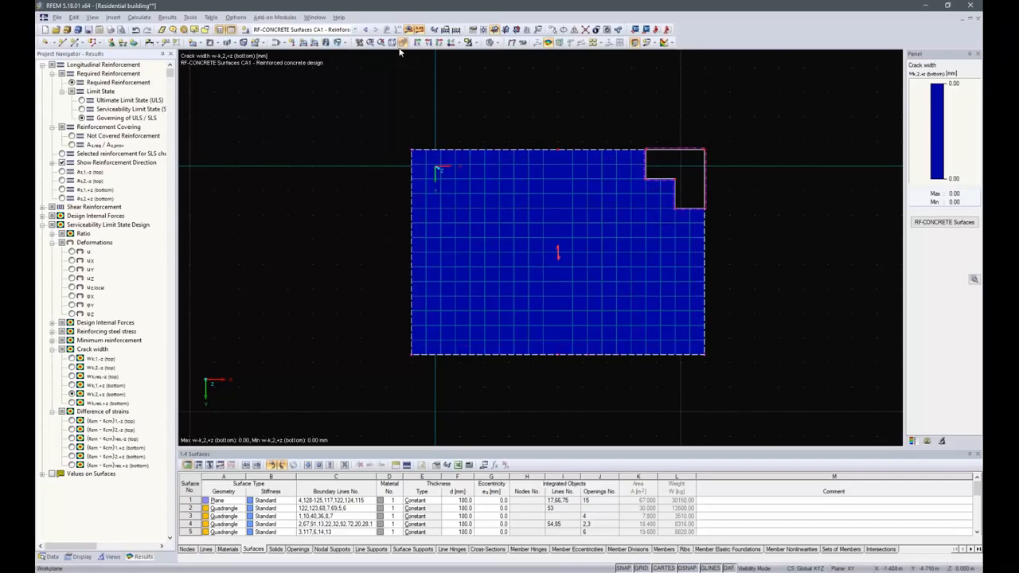
# Cancel the visibility of the isolated slab and return the whole building to a 3D view.
pyautogui.click(478, 44)
pyautogui.click(501, 131)
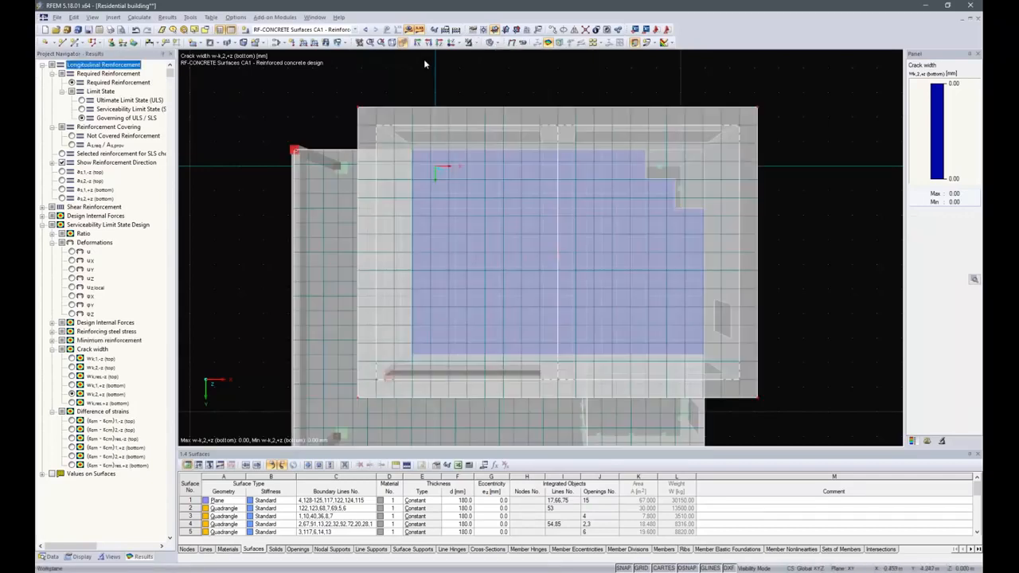
pyautogui.click(392, 43)
pyautogui.keyDown('ctrl'); pyautogui.moveTo(355, 327); pyautogui.dragTo(478, 307, button='middle'); pyautogui.keyUp('ctrl')
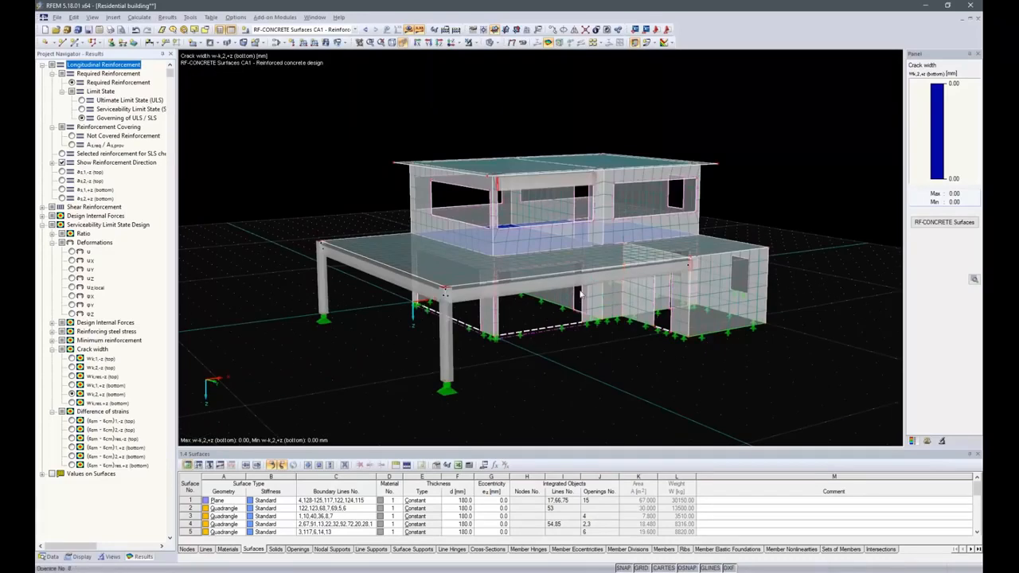
# Start the RF-CONCRETE Members add-on module and add result combination RC1 to the ultimate limit state design.
pyautogui.click(48, 557)
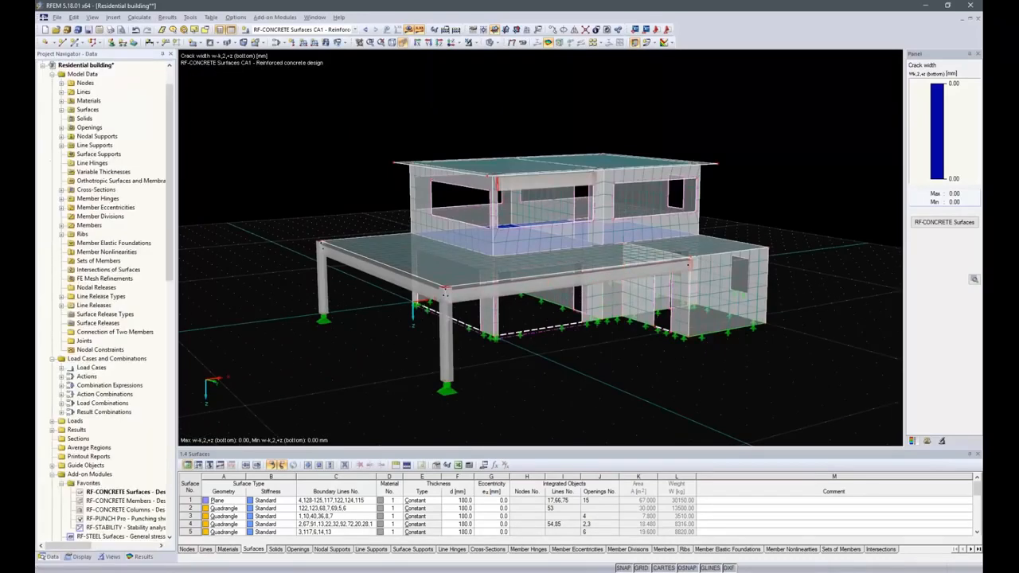
pyautogui.doubleClick(123, 500)
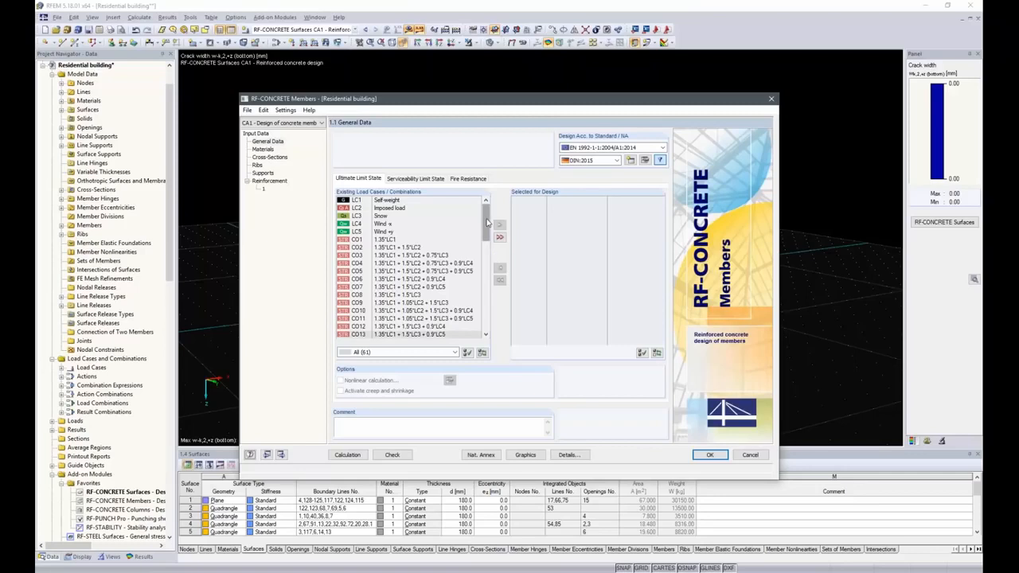
pyautogui.moveTo(486, 215); pyautogui.dragTo(488, 213)
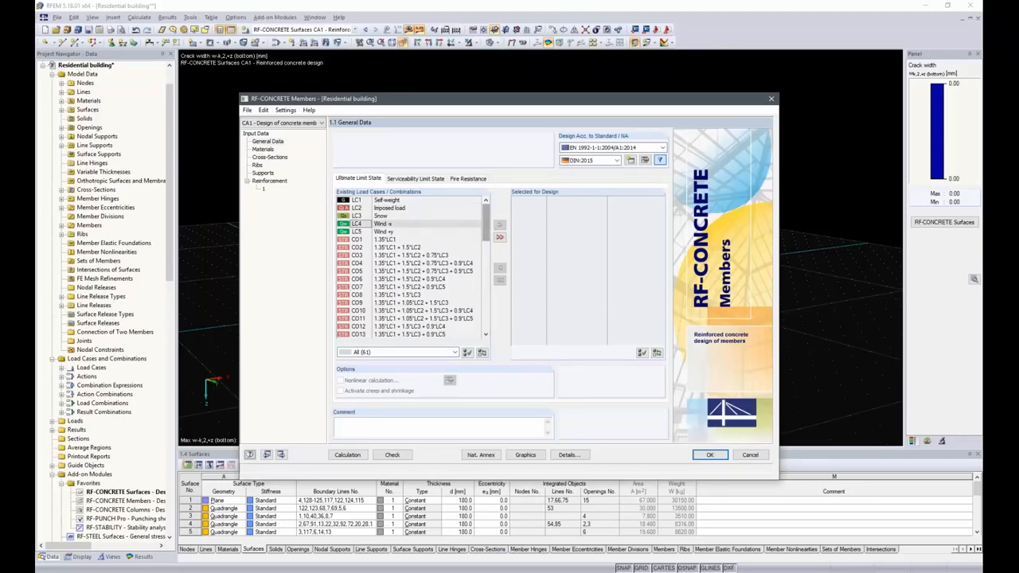
pyautogui.scroll(-14, 417, 326)
pyautogui.doubleClick(398, 310)
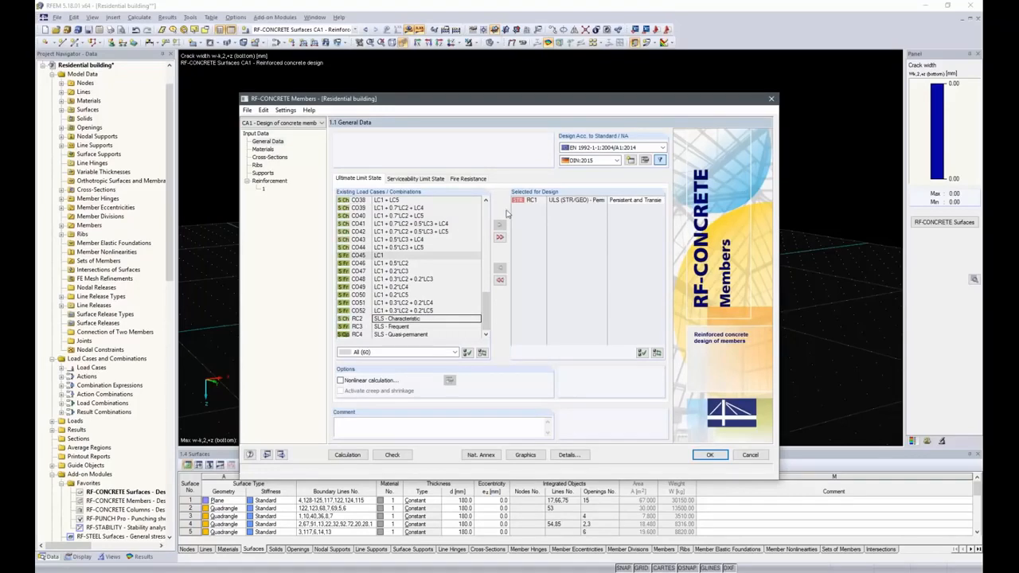
# Add result combinations RC2 (SLS - Characteristic) and RC3 (SLS - Frequent) to the serviceability limit state design.
pyautogui.click(413, 180)
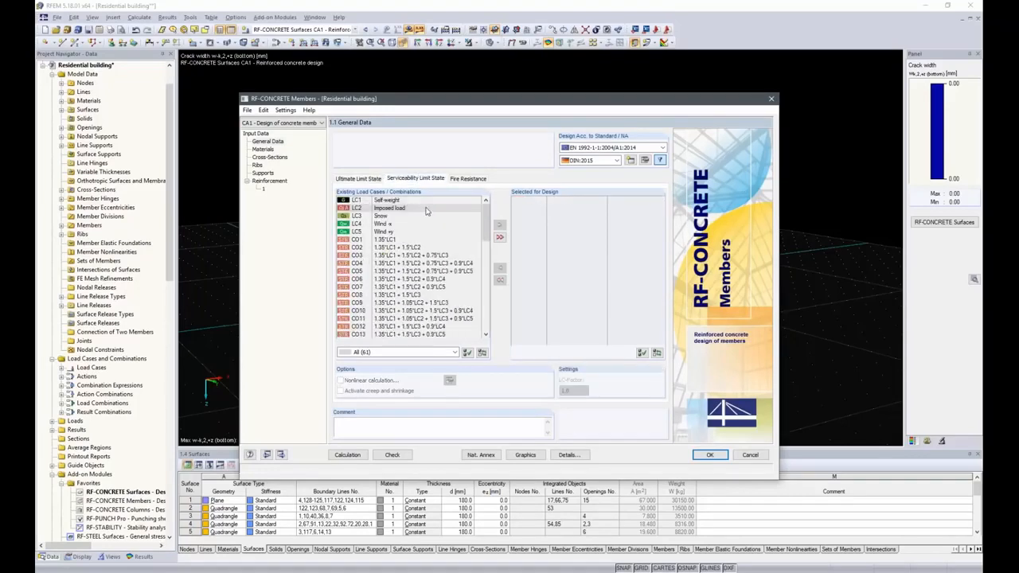
pyautogui.scroll(-10, 470, 310)
pyautogui.click(430, 318)
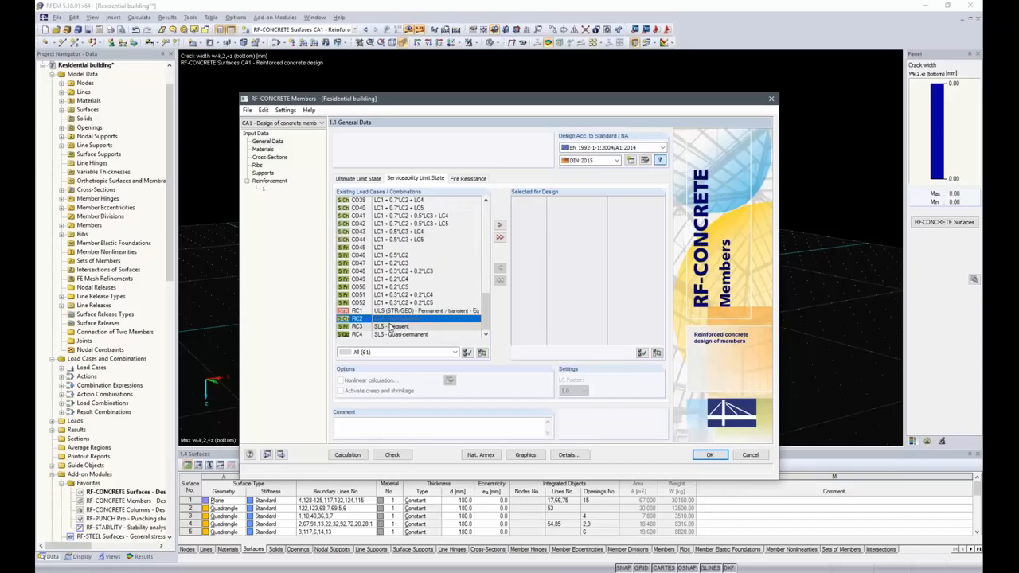
pyautogui.keyDown('ctrl'); pyautogui.click(390, 328); pyautogui.keyUp('ctrl')
pyautogui.click(499, 226)
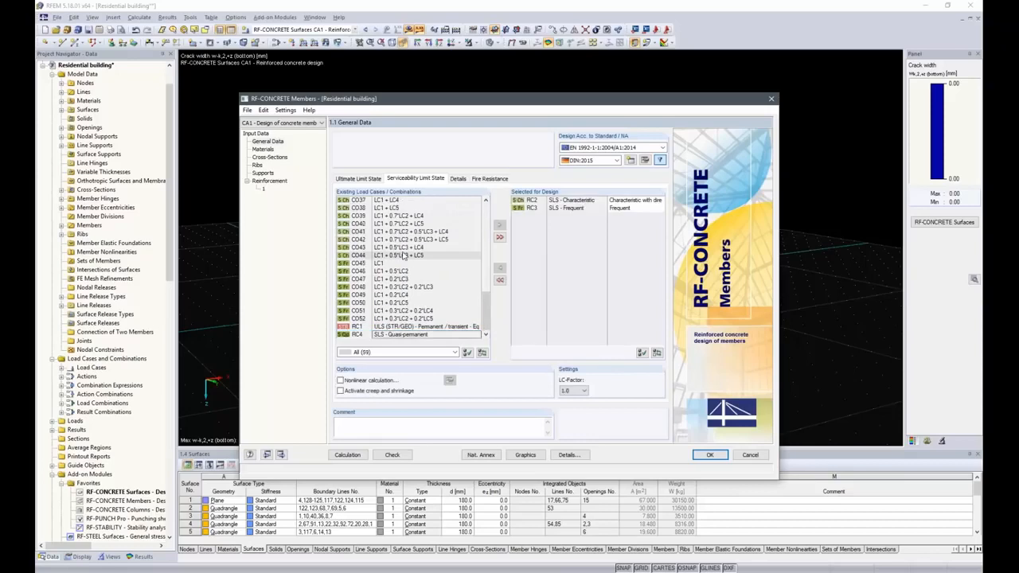
# Add the quasi-permanent load combinations CO22 and CO23 to the serviceability design and activate creep and shrinkage.
pyautogui.scroll(7, 404, 255)
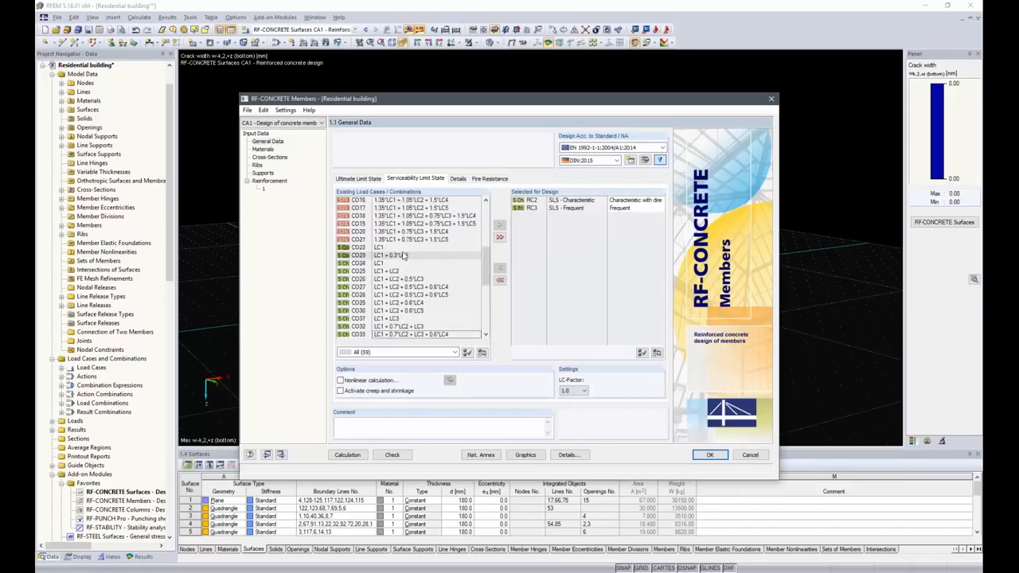
pyautogui.click(377, 250)
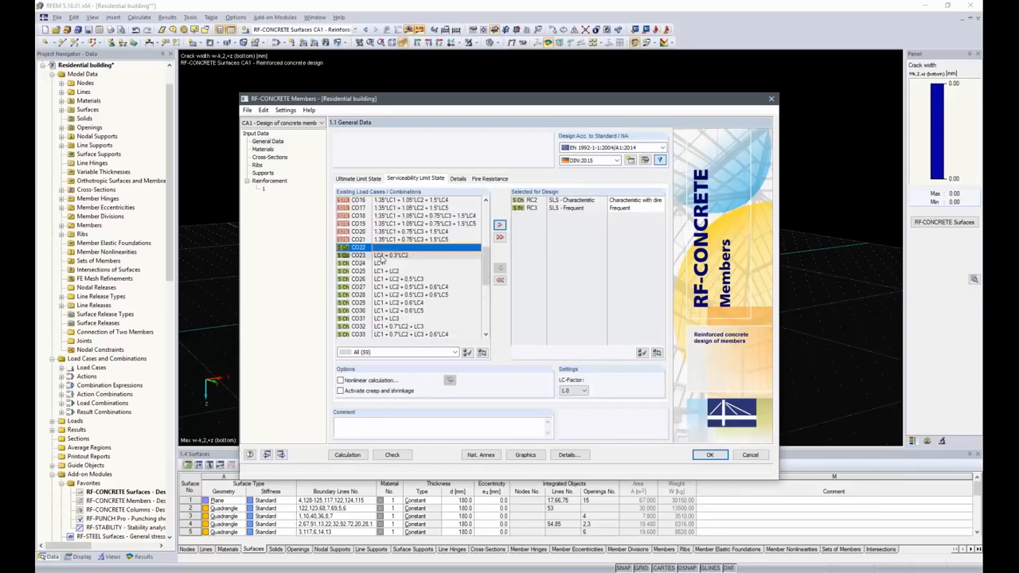
pyautogui.keyDown('ctrl'); pyautogui.click(380, 257); pyautogui.keyUp('ctrl')
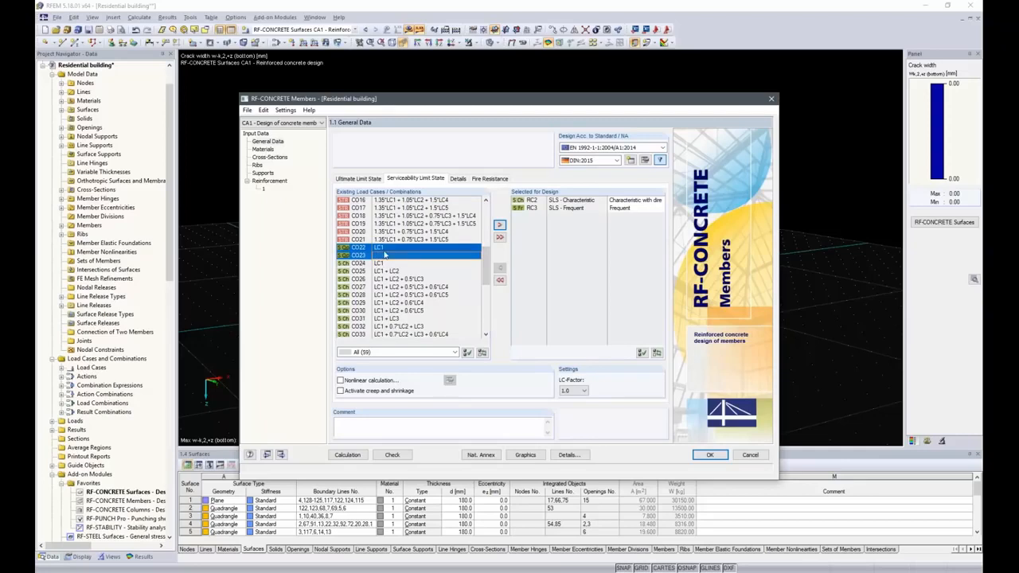
pyautogui.click(499, 225)
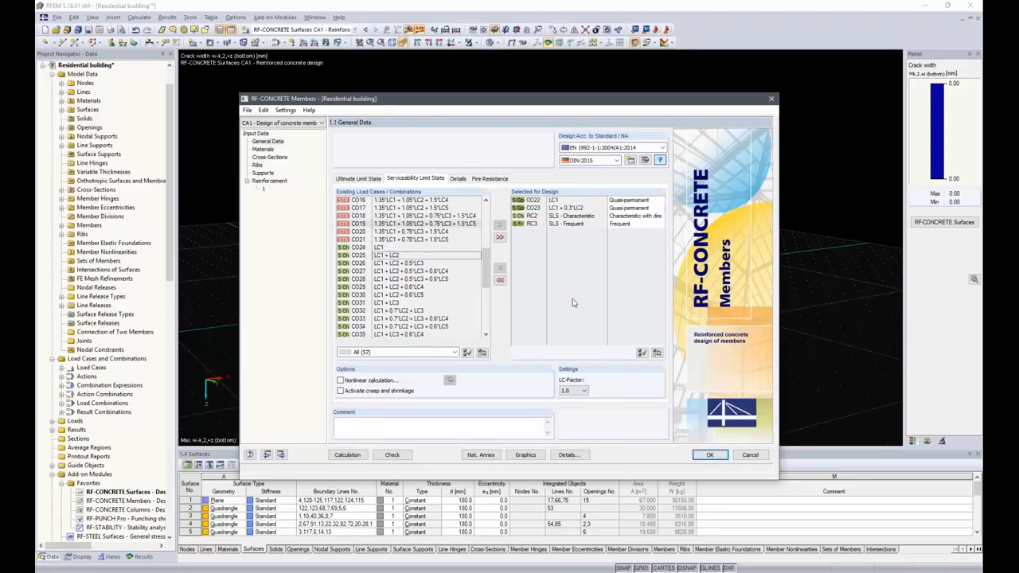
pyautogui.click(352, 395)
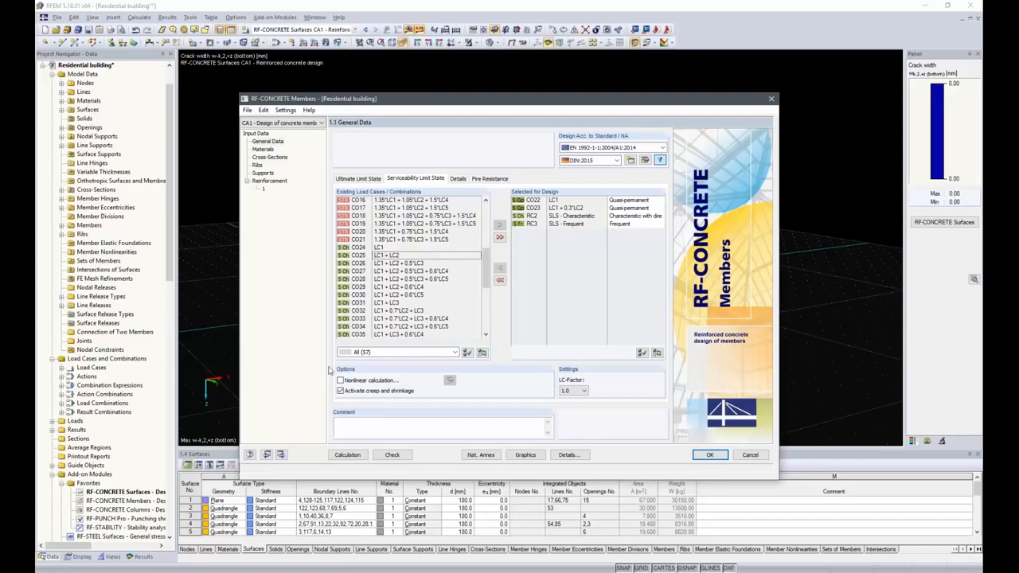
# Review the materials, the creep and shrinkage settings of the 300/300 section, the rib effective widths and the support definitions.
pyautogui.click(263, 148)
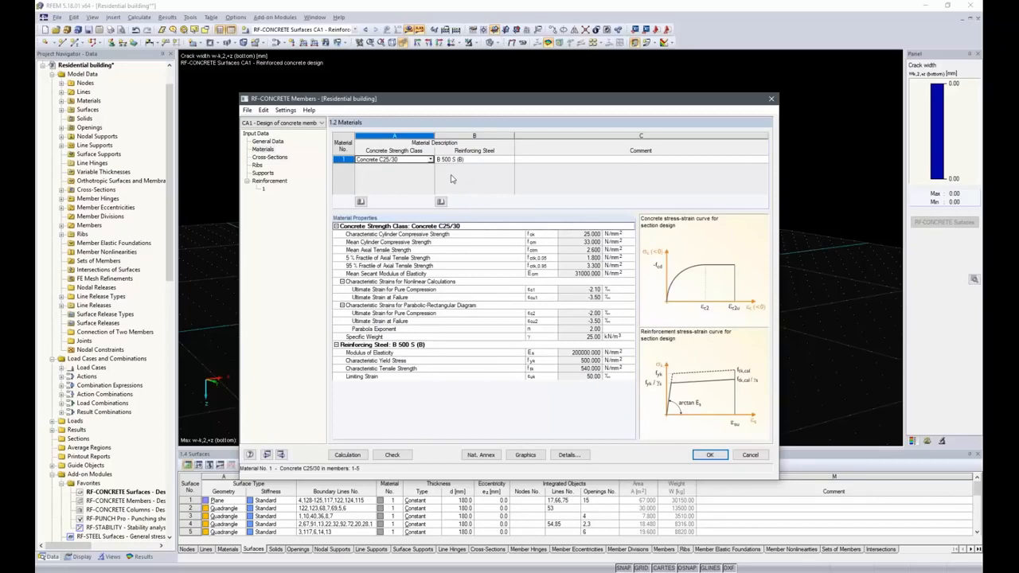
pyautogui.click(264, 158)
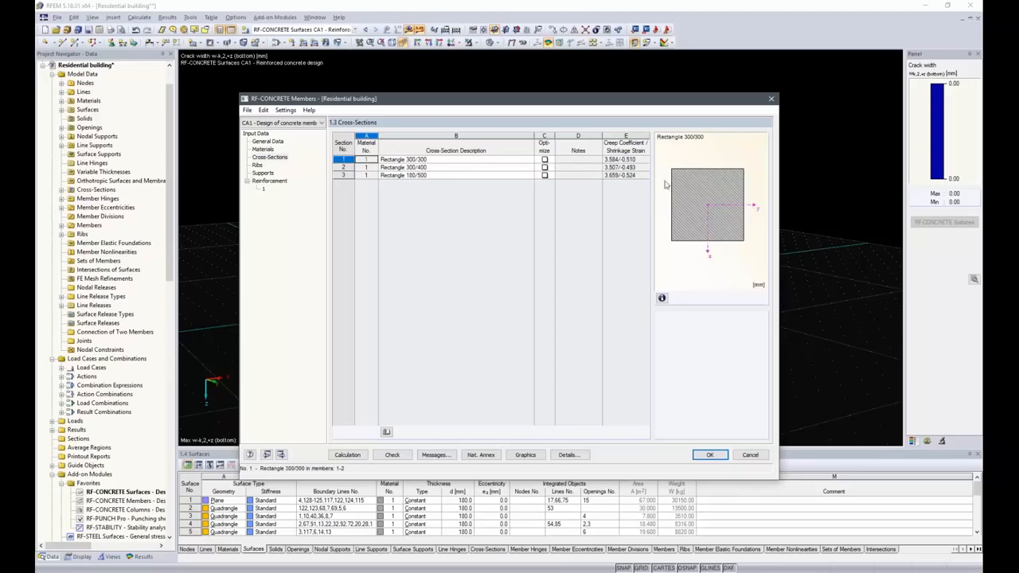
pyautogui.click(633, 160)
pyautogui.click(646, 159)
pyautogui.click(665, 382)
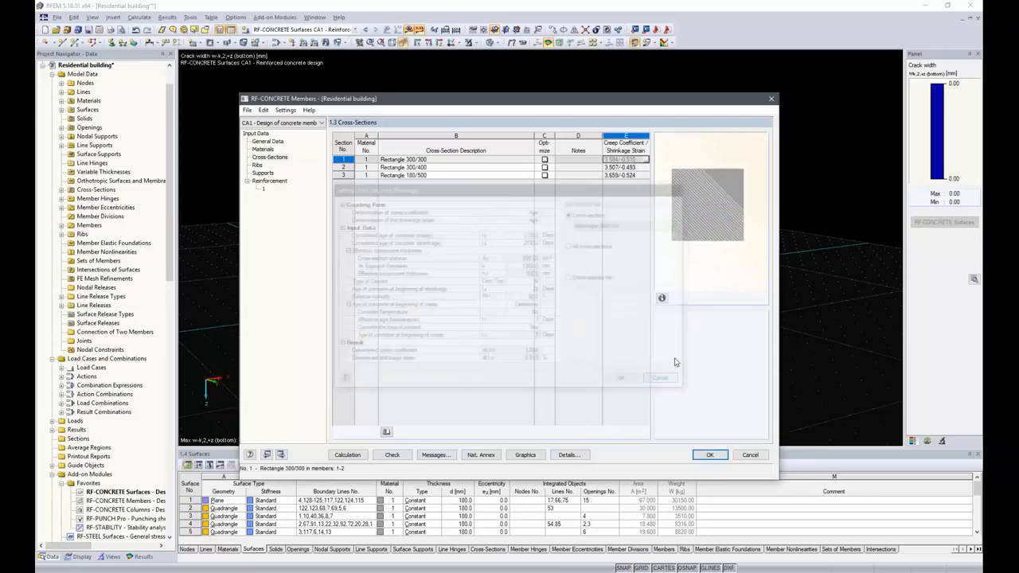
pyautogui.click(257, 165)
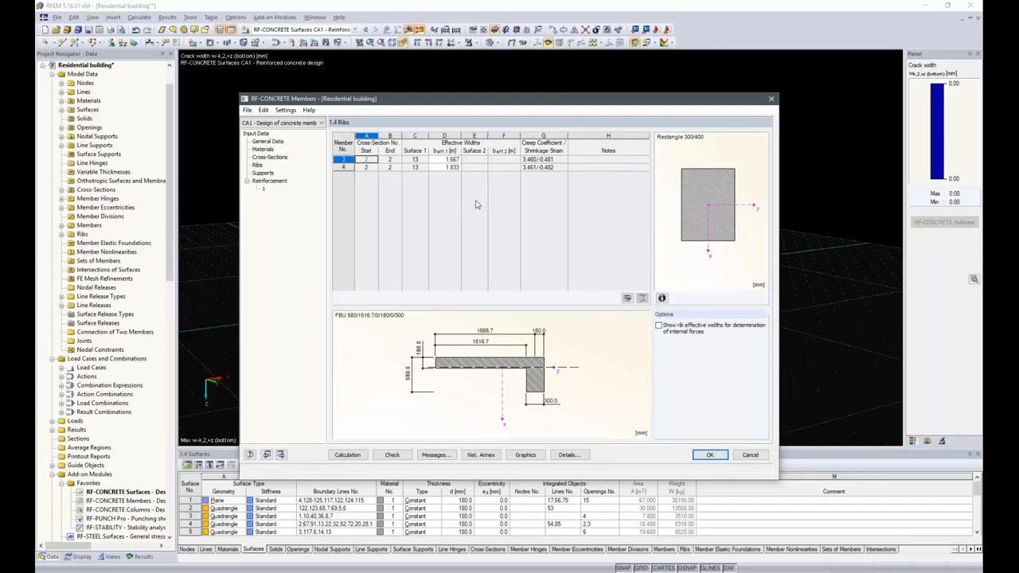
pyautogui.click(448, 161)
pyautogui.click(263, 173)
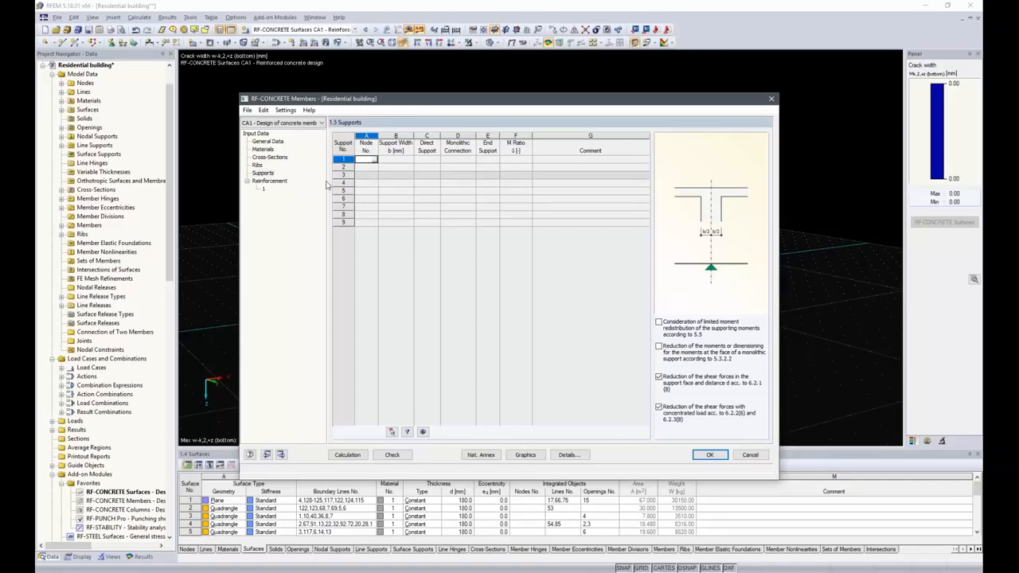
# Name the reinforcement group "Edge Beams" and apply it only to the two edge beams, members 3 and 4.
pyautogui.click(276, 184)
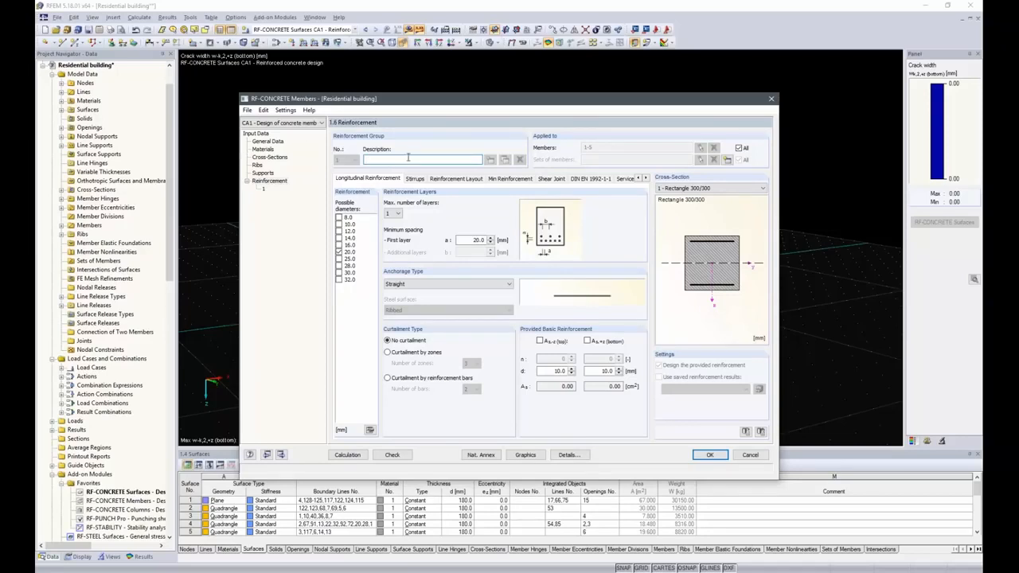
pyautogui.moveTo(470, 98); pyautogui.dragTo(431, 111)
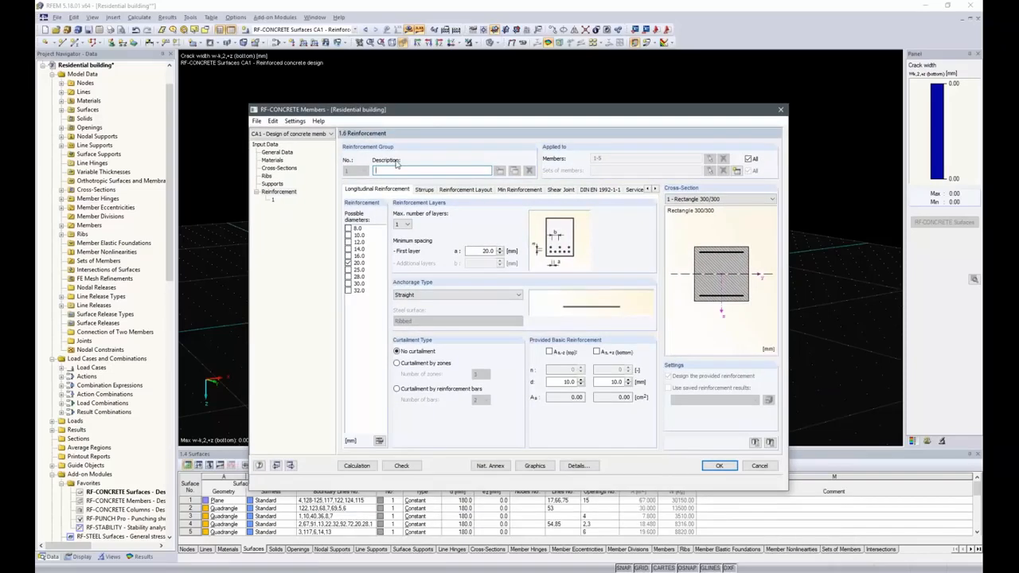
pyautogui.write('dge Beams')
pyautogui.click(749, 158)
pyautogui.click(710, 159)
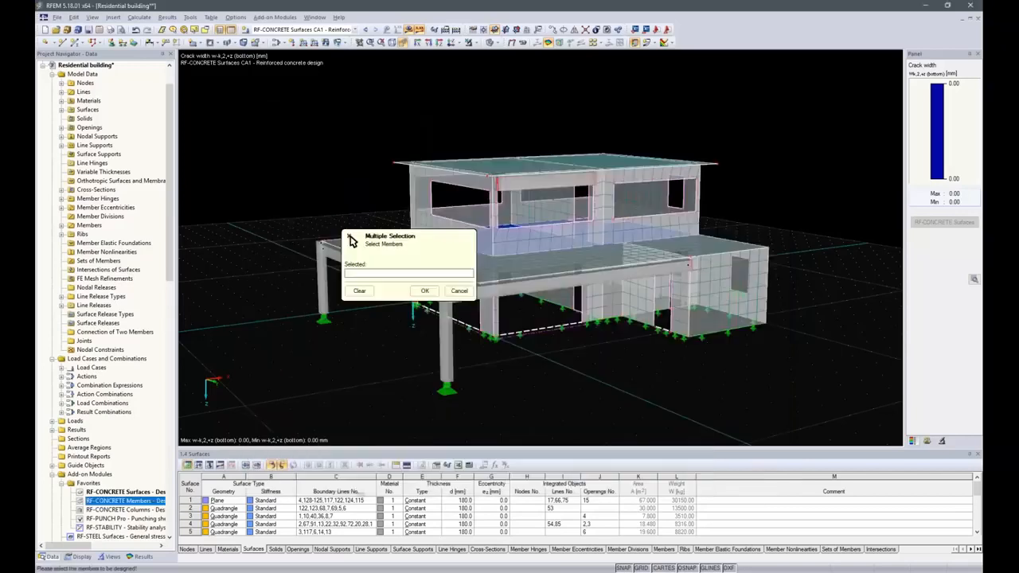
pyautogui.click(352, 240)
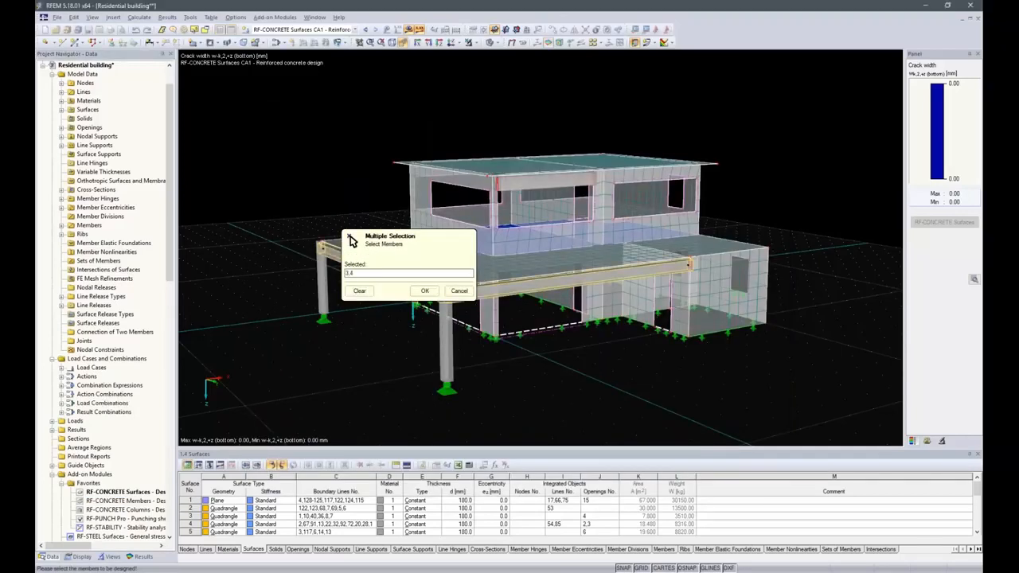
pyautogui.press('Return')
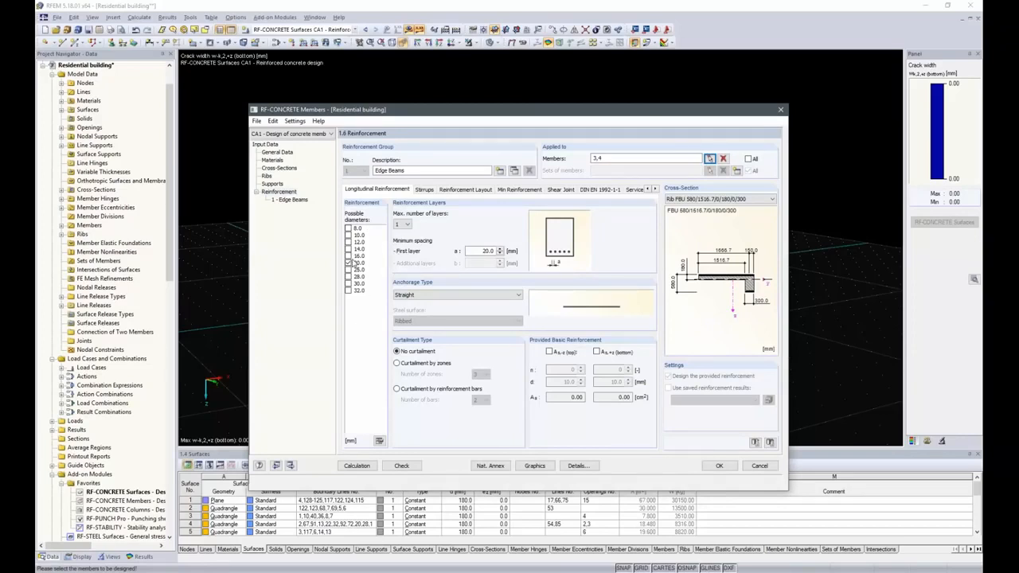
# Also allow 16 mm longitudinal bars in up to 2 layers and 8 mm stirrups for the edge beams.
pyautogui.click(349, 256)
pyautogui.click(407, 224)
pyautogui.click(403, 239)
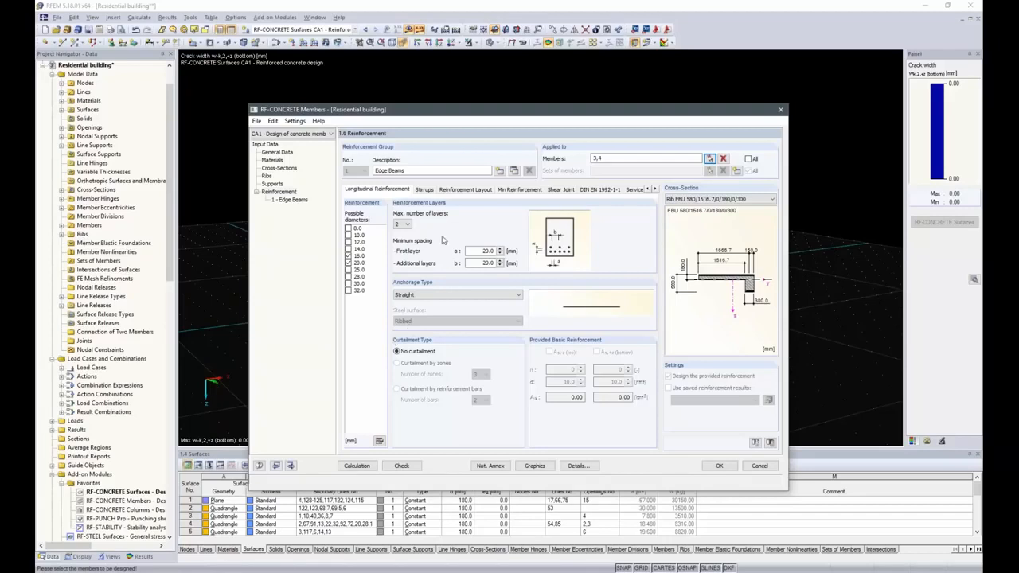
pyautogui.click(424, 189)
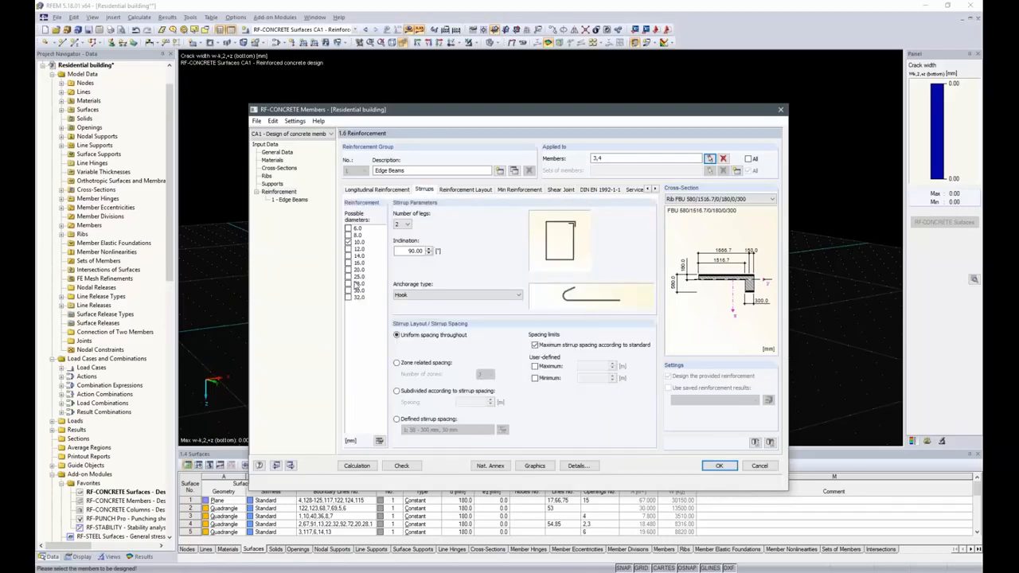
pyautogui.click(348, 235)
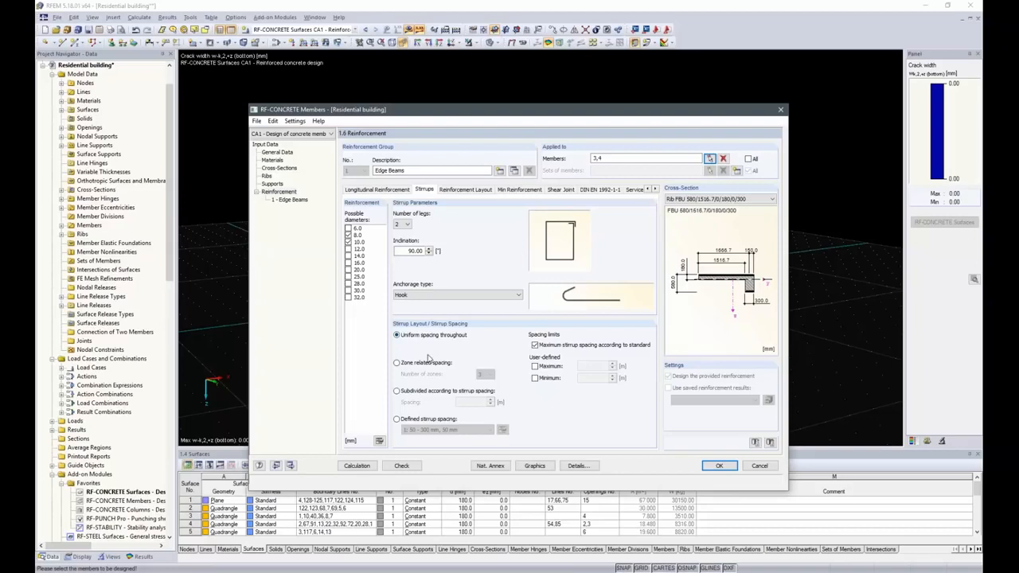
# Apply the standard's minimum concrete cover for exposure class XC4 and exclude the torsional moment MT from the edge beams' design.
pyautogui.click(464, 190)
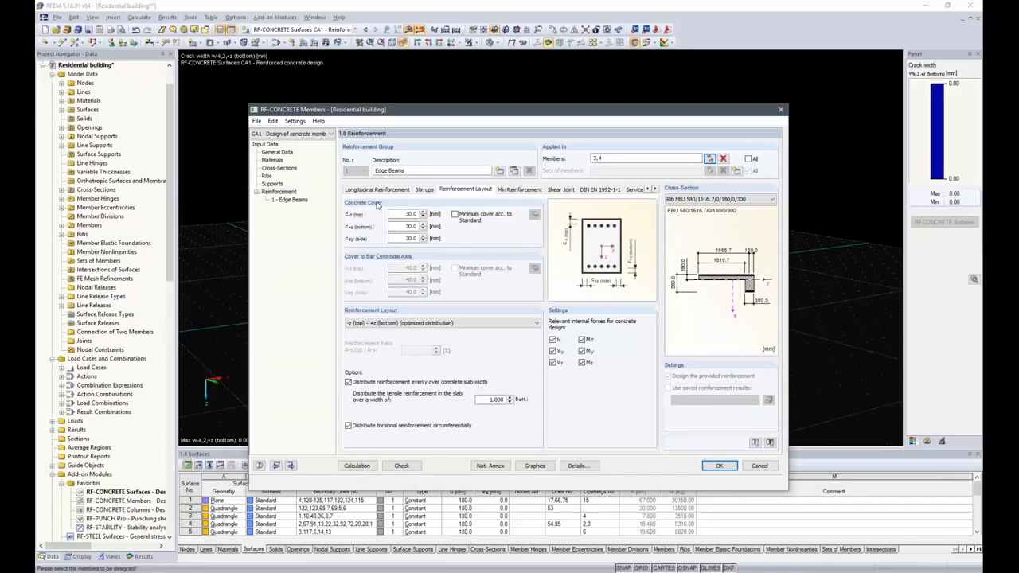
pyautogui.click(454, 214)
pyautogui.click(534, 214)
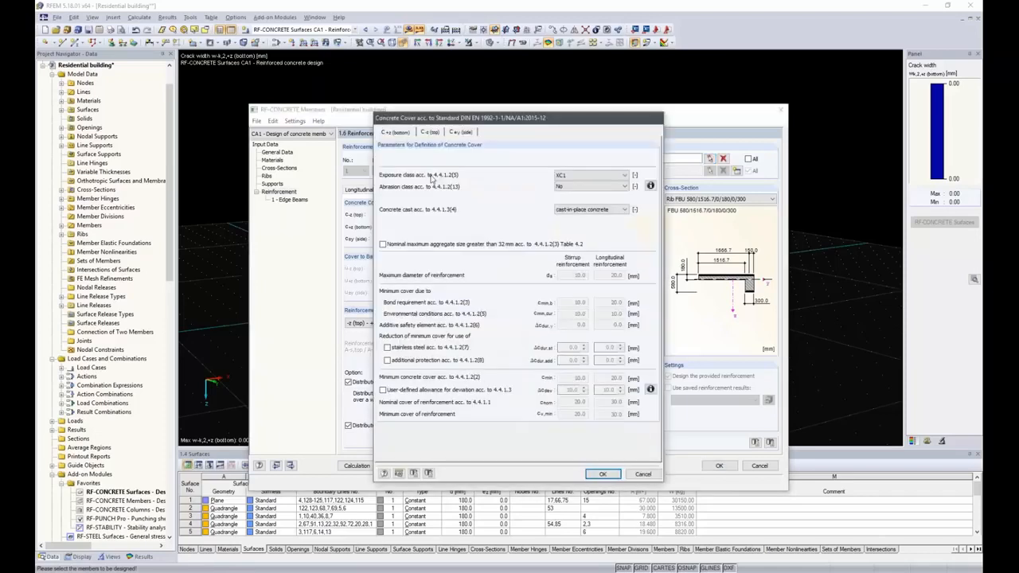
pyautogui.click(625, 177)
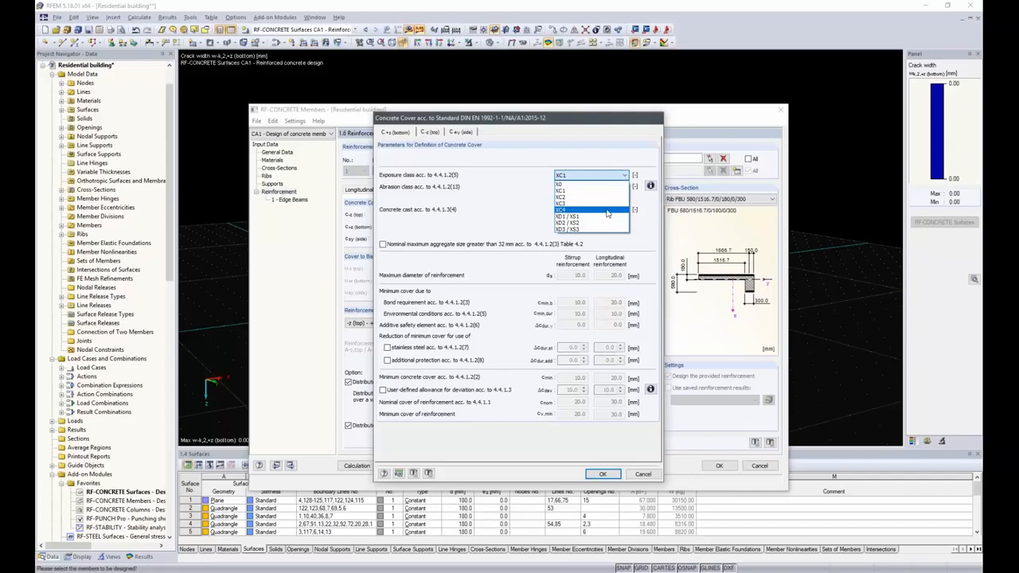
pyautogui.click(587, 211)
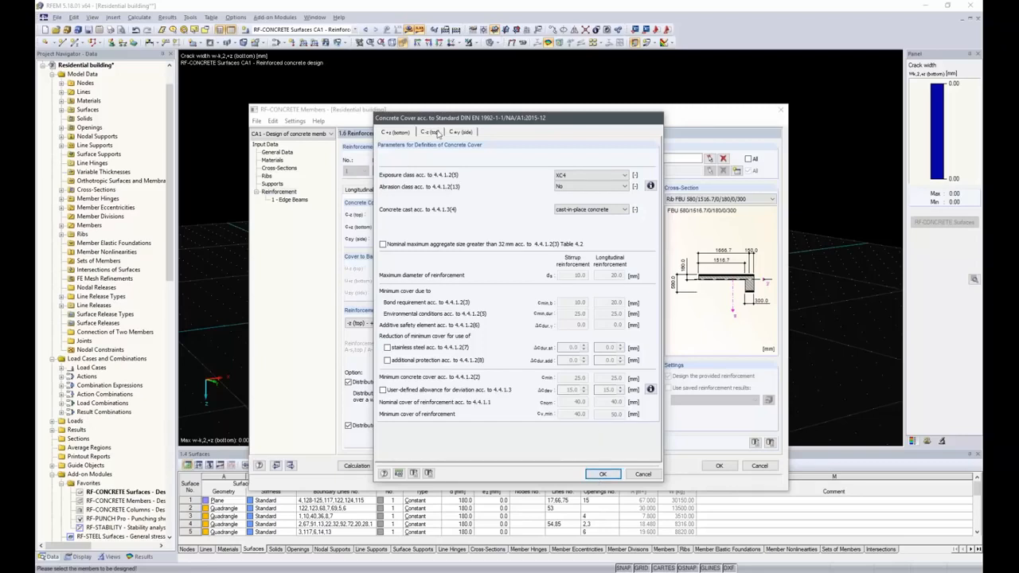
pyautogui.click(438, 133)
pyautogui.click(474, 134)
pyautogui.click(603, 474)
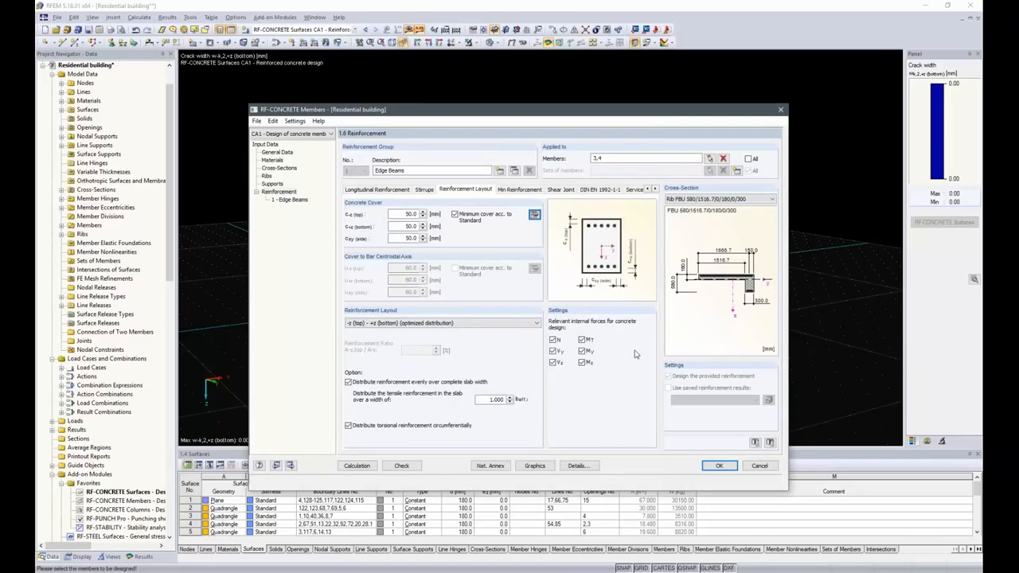
pyautogui.click(582, 340)
# Activate a shear joint with a support width a-y of 30 mm and enable the design of flange connections.
pyautogui.click(522, 191)
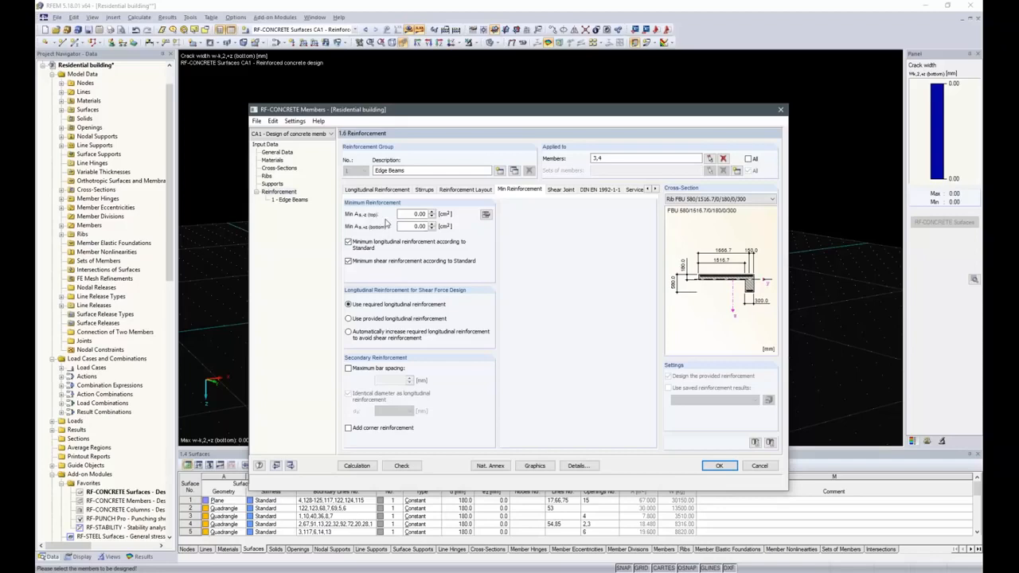
pyautogui.click(562, 190)
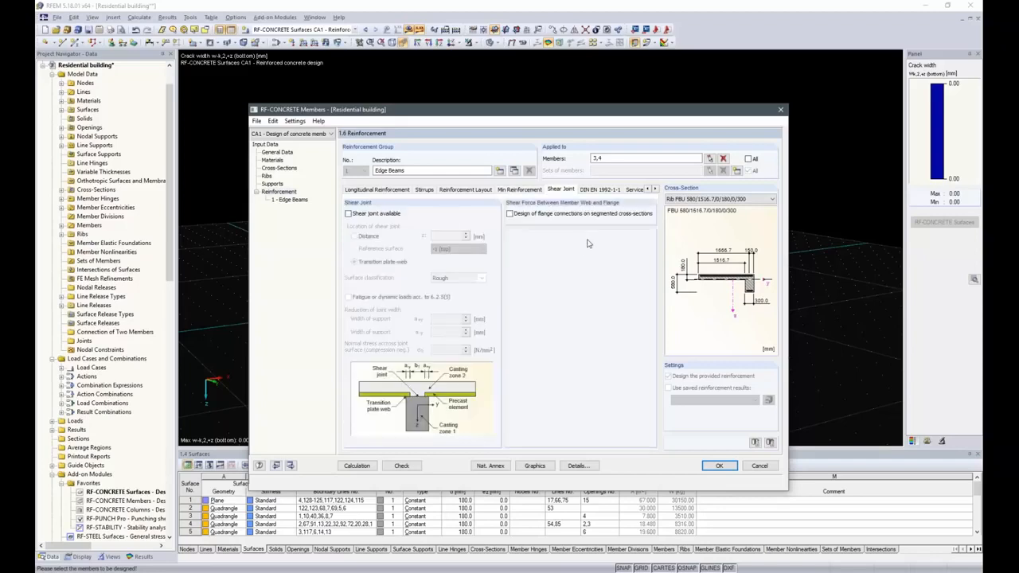
pyautogui.click(348, 214)
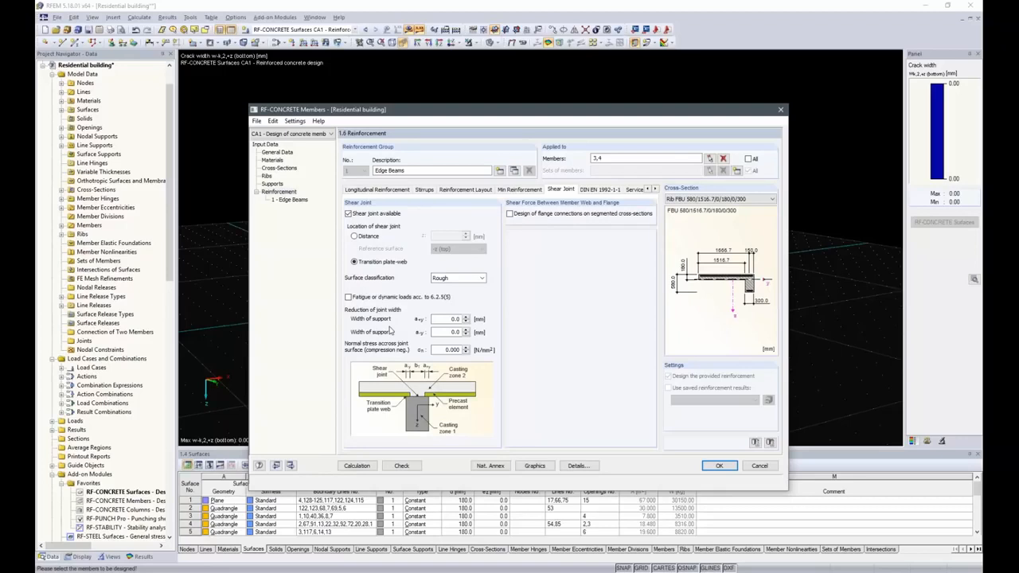
pyautogui.click(451, 332)
pyautogui.doubleClick(451, 333)
pyautogui.write('30')
pyautogui.click(510, 214)
# Review the DIN EN 1992-1-1 factors and activate the limitation of concrete compressive stress for serviceability.
pyautogui.click(595, 191)
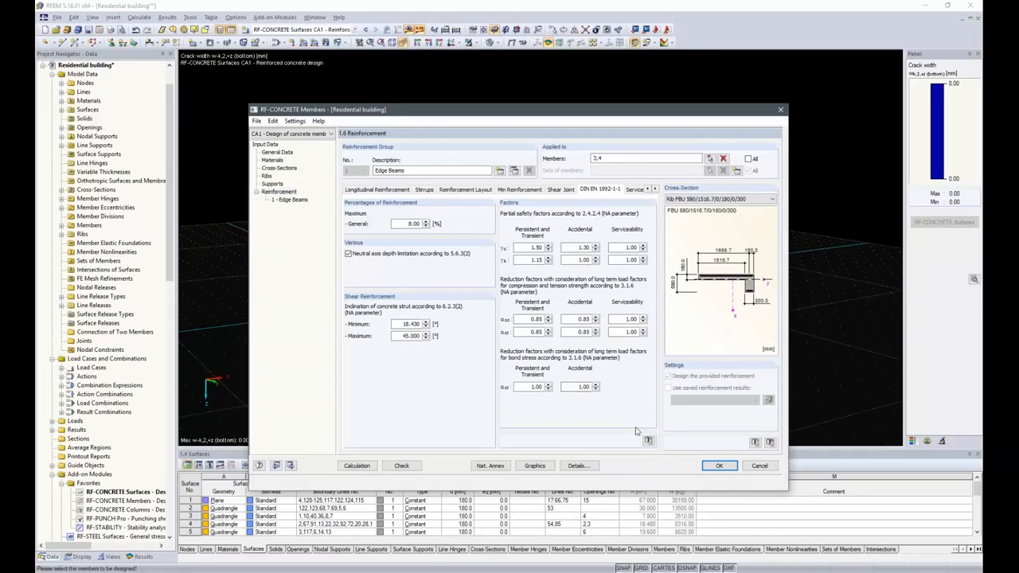
pyautogui.click(641, 188)
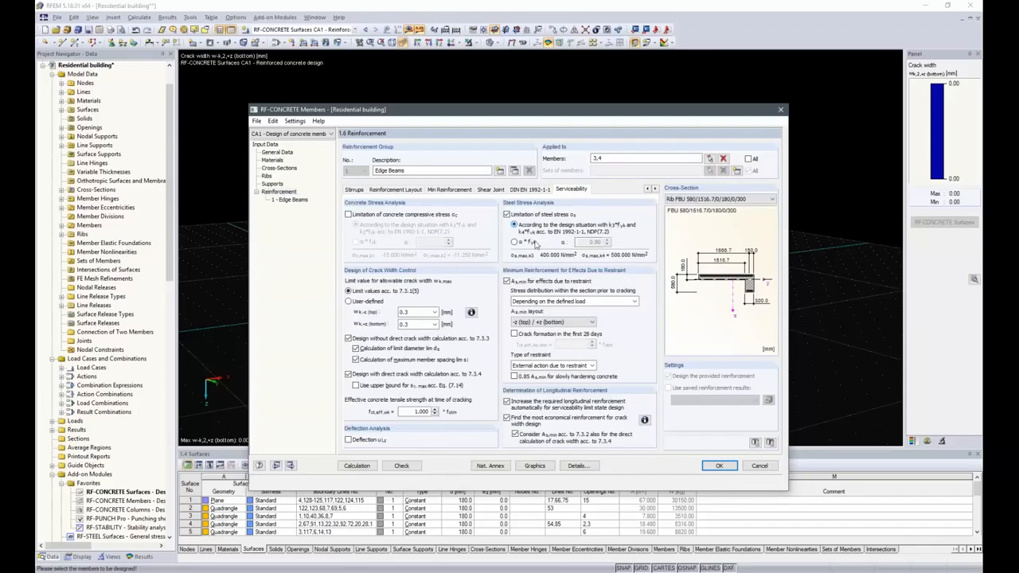
pyautogui.click(348, 215)
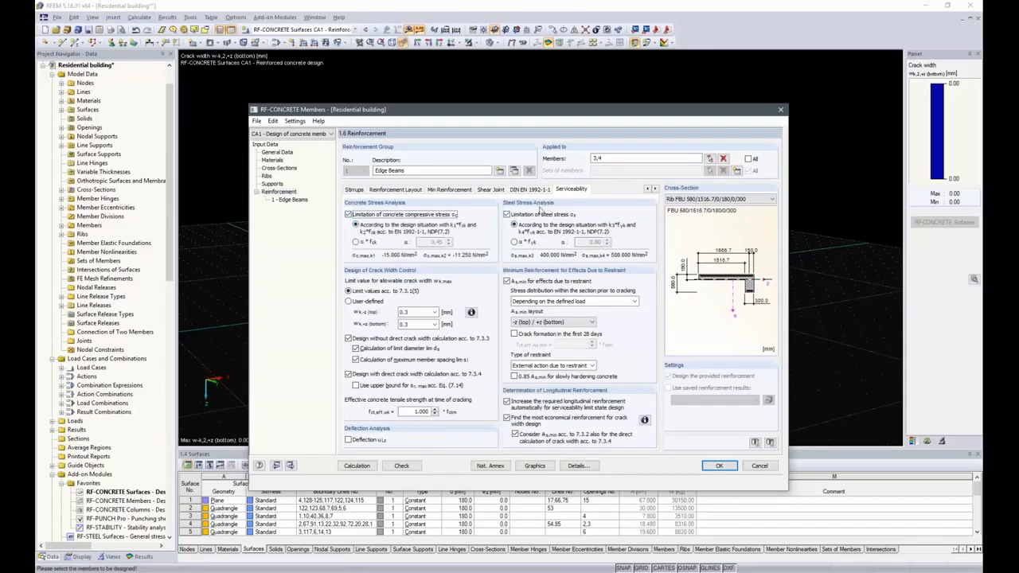
# Switch the allowable crack width limits to user-defined and consult the standard's table of wmax values by exposure class.
pyautogui.click(348, 302)
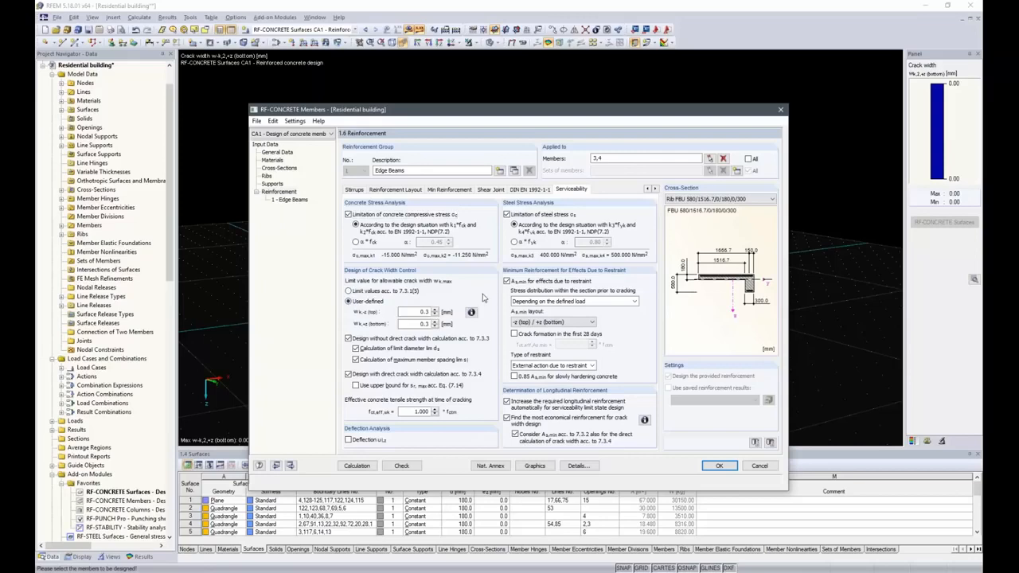
pyautogui.click(471, 312)
pyautogui.moveTo(503, 225); pyautogui.dragTo(618, 161)
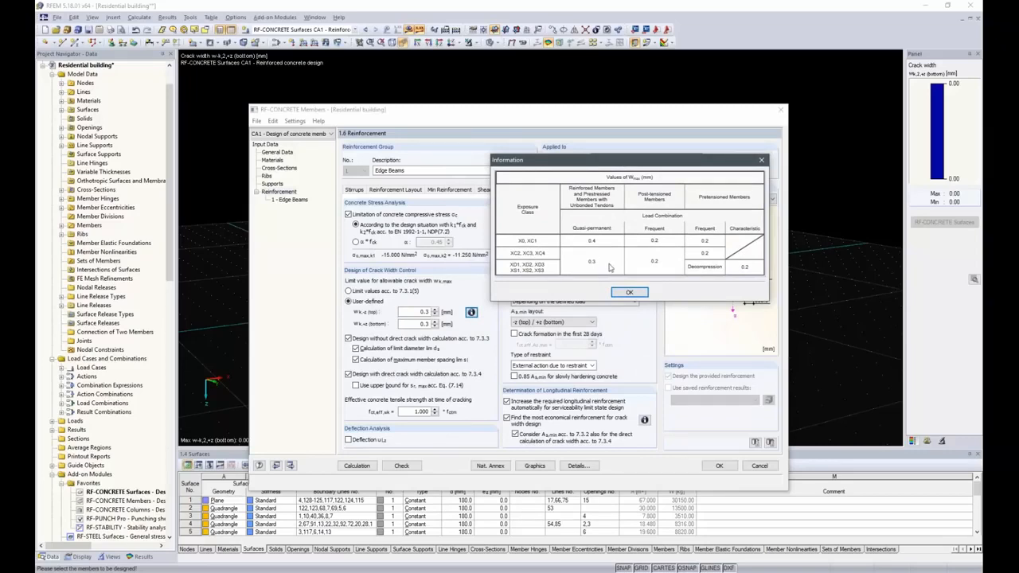
pyautogui.click(762, 161)
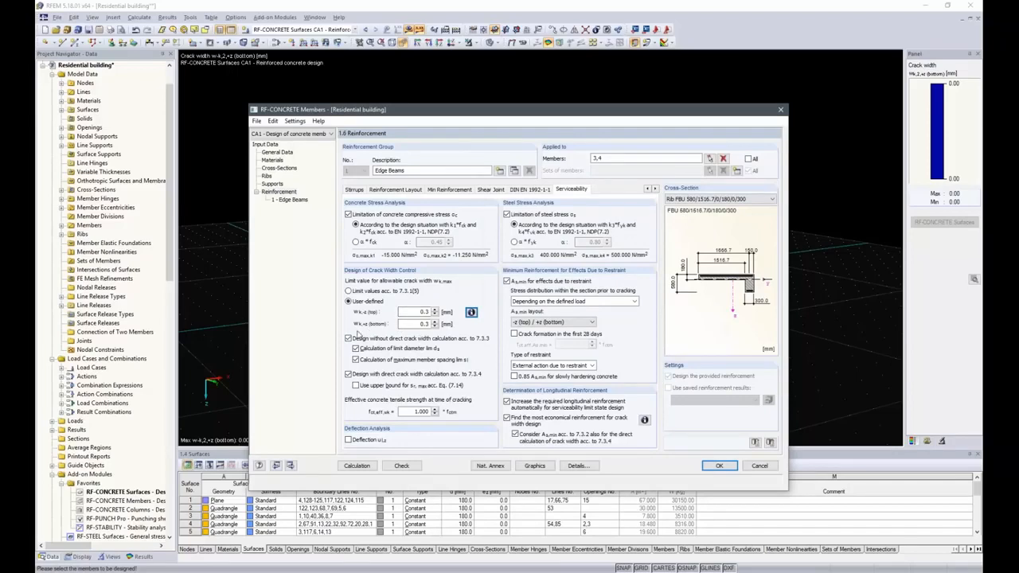
# Disable crack width design without direct calculation, apply the upper bound of Eq. (7.14), and activate the edge beams' deflection analysis.
pyautogui.click(348, 339)
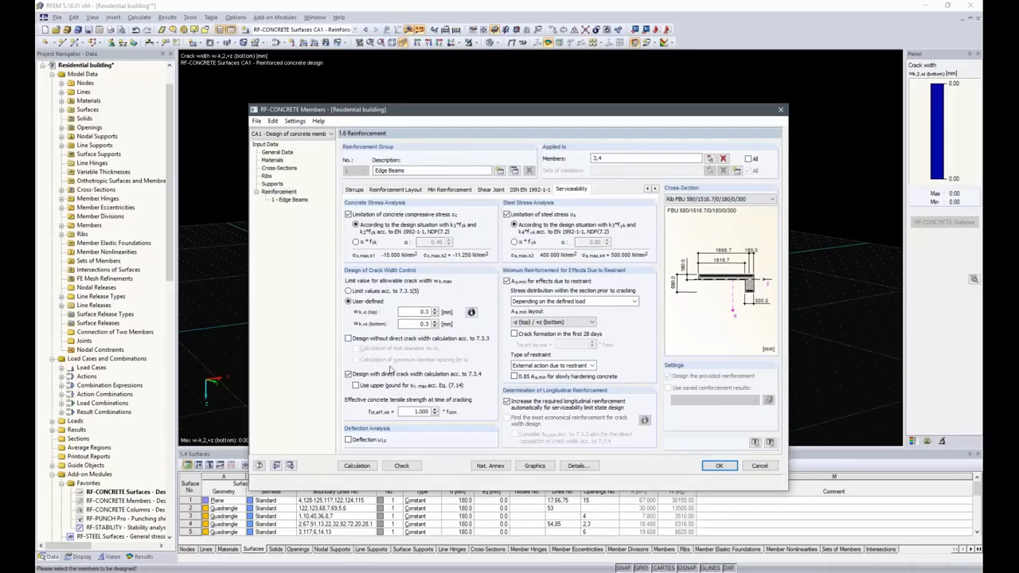
pyautogui.click(355, 386)
pyautogui.click(352, 441)
# Keep the stress distribution depending on the defined load and set the minimum reinforcement layout to the tension side.
pyautogui.click(568, 304)
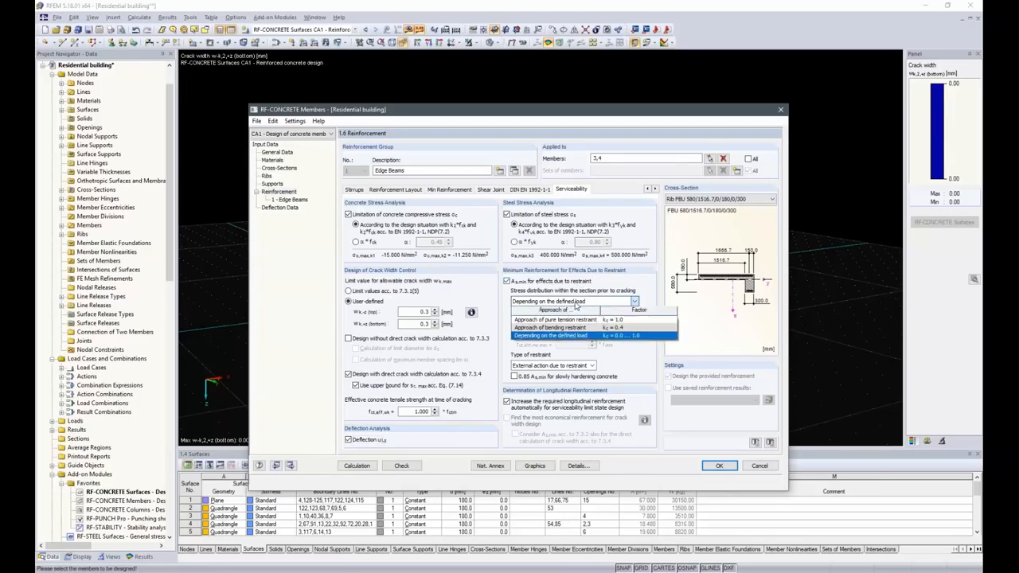
pyautogui.click(577, 306)
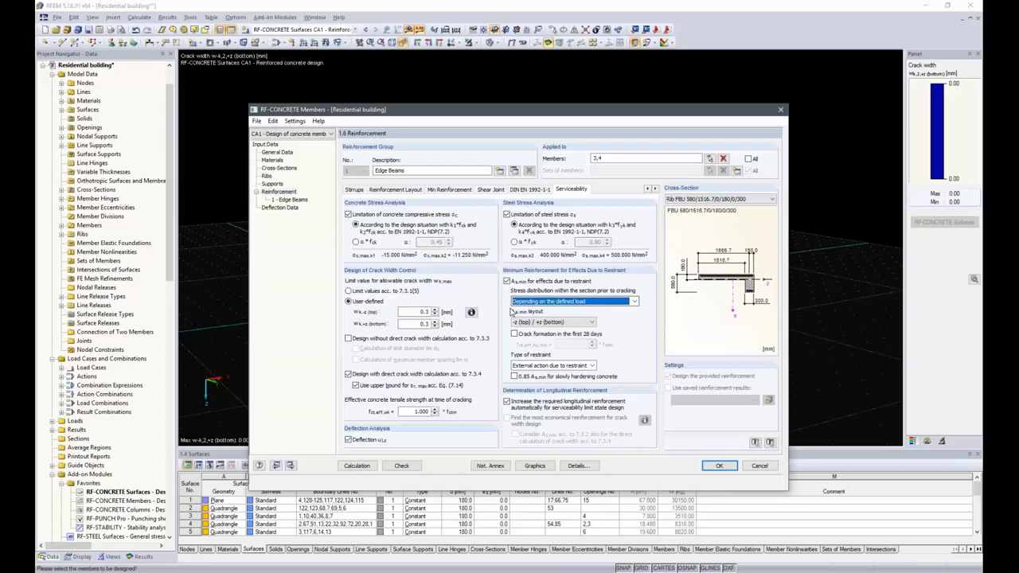
pyautogui.click(555, 324)
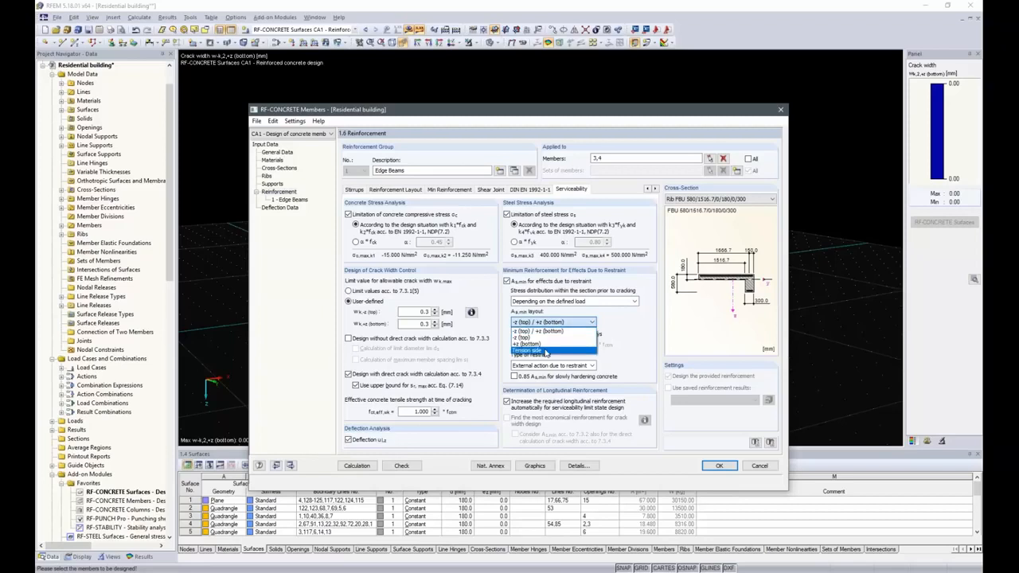
pyautogui.click(546, 351)
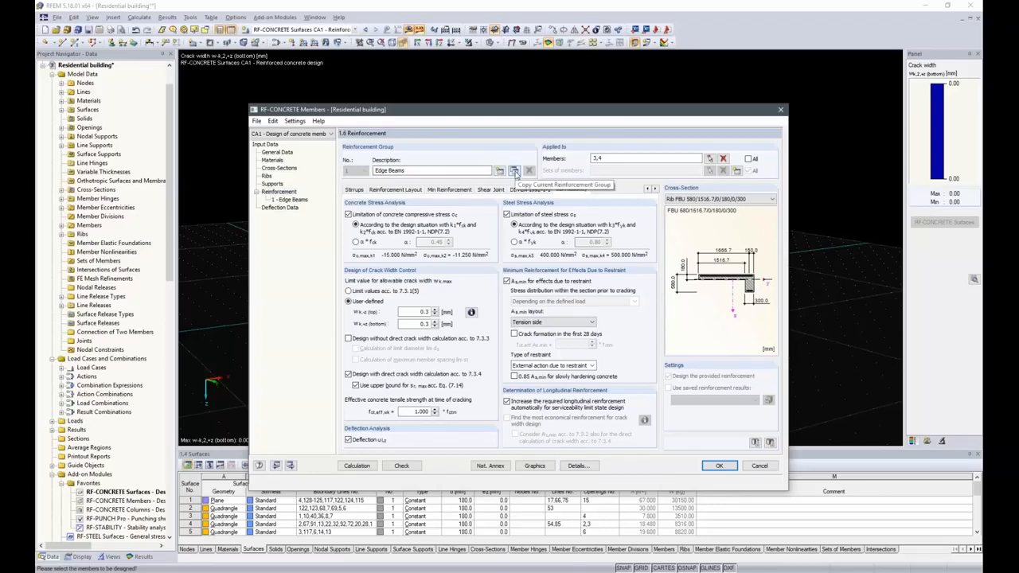
# Copy the edge beams' reinforcement group, name the copy Lintel and assign member 5 to it.
pyautogui.click(514, 171)
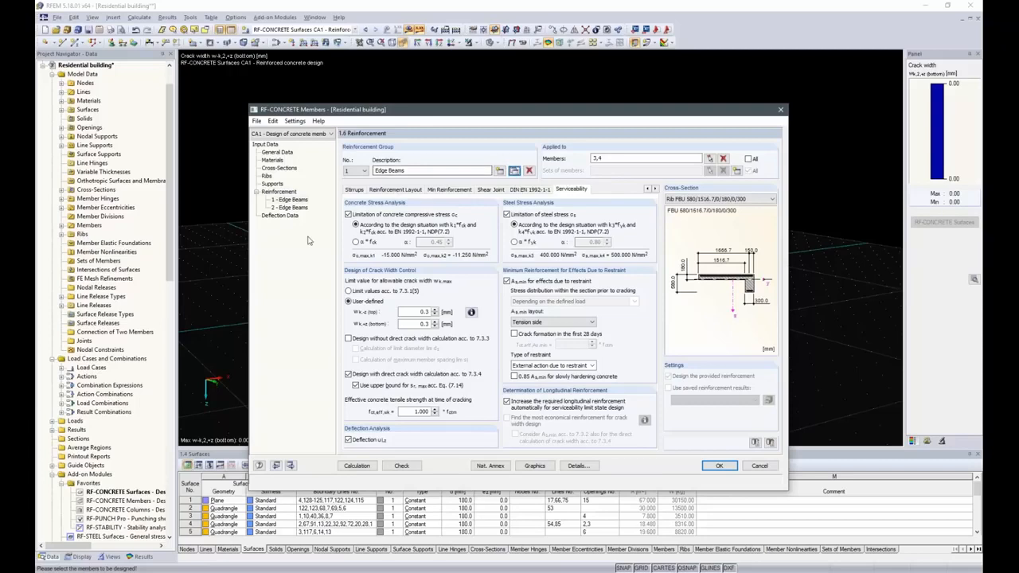
pyautogui.click(293, 208)
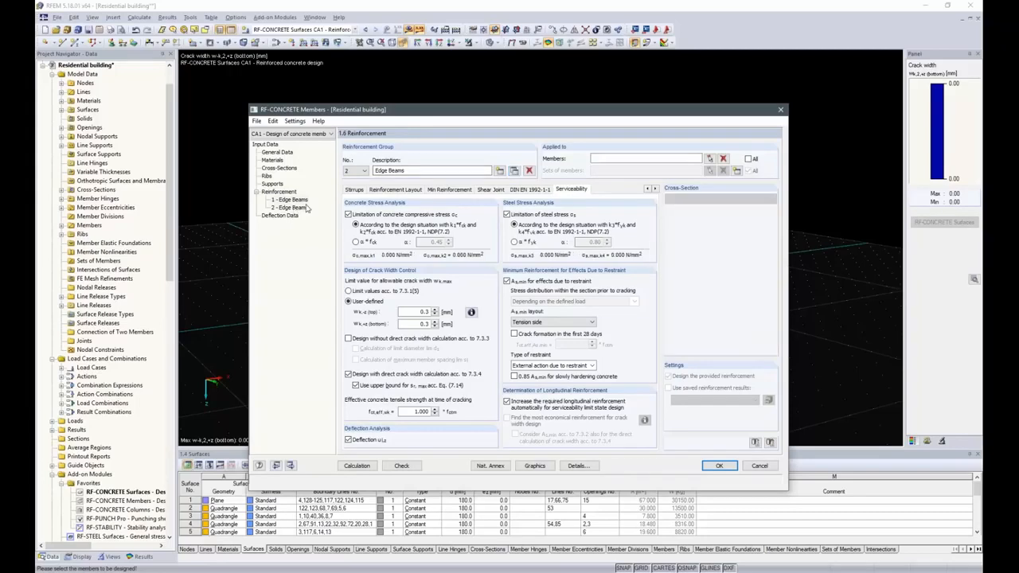
pyautogui.moveTo(406, 170); pyautogui.dragTo(374, 170)
pyautogui.write('Lintel')
pyautogui.click(710, 158)
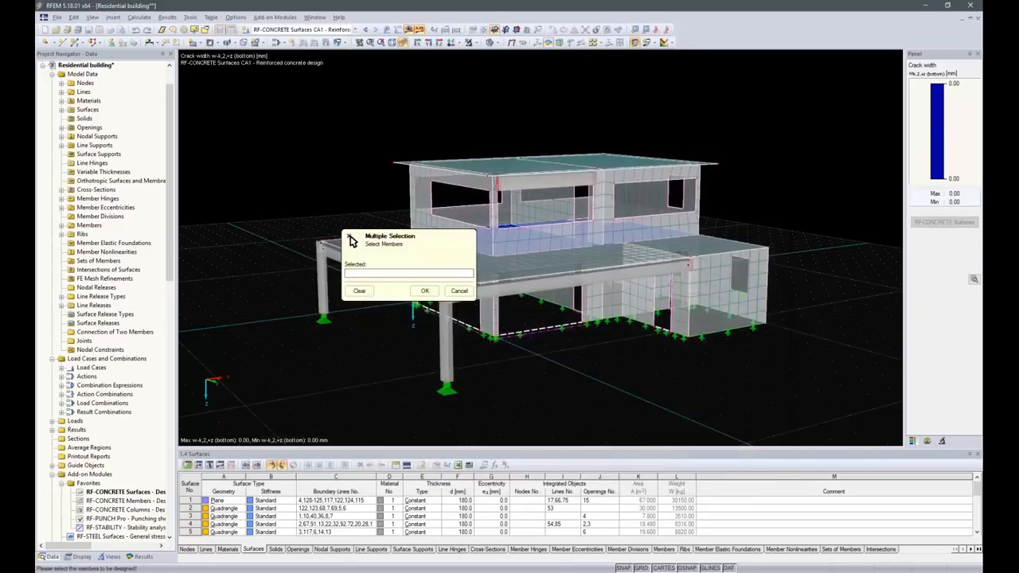
pyautogui.click(545, 183)
pyautogui.click(426, 291)
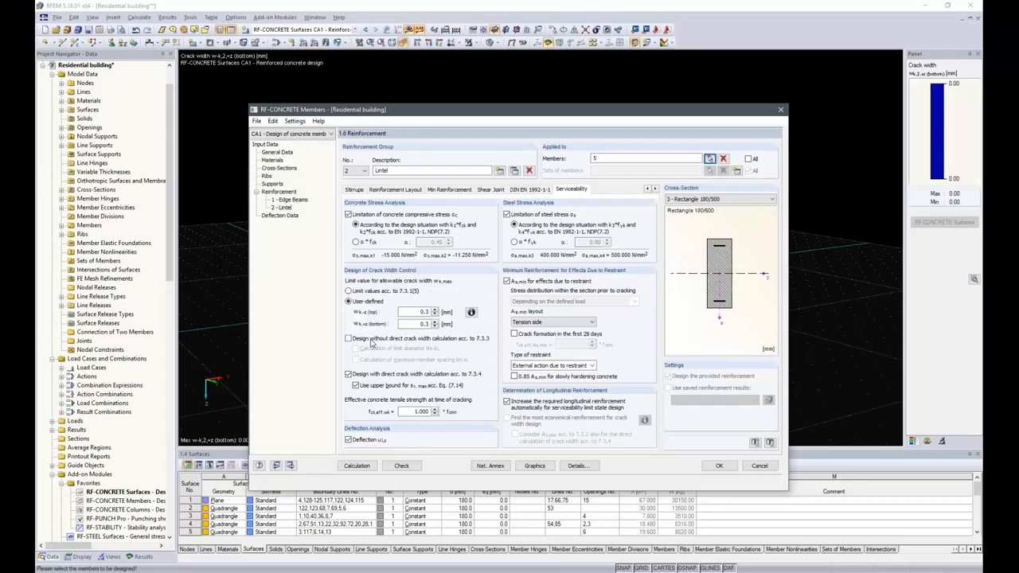
# Deactivate the lintel's deflection analysis and add 12 and 14 mm to its possible longitudinal bar diameters.
pyautogui.click(350, 441)
pyautogui.click(388, 192)
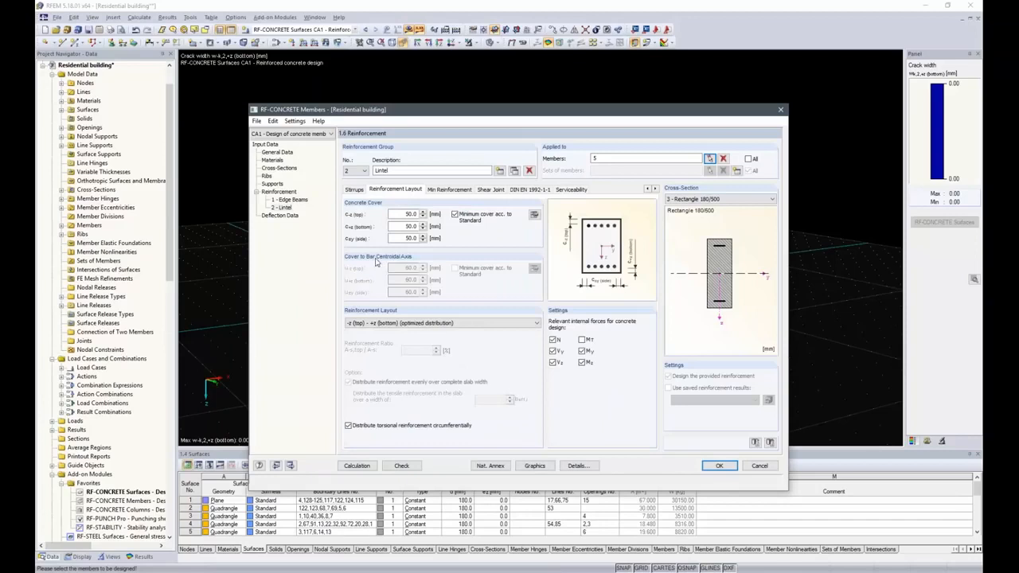
pyautogui.click(357, 190)
pyautogui.click(648, 189)
pyautogui.click(375, 189)
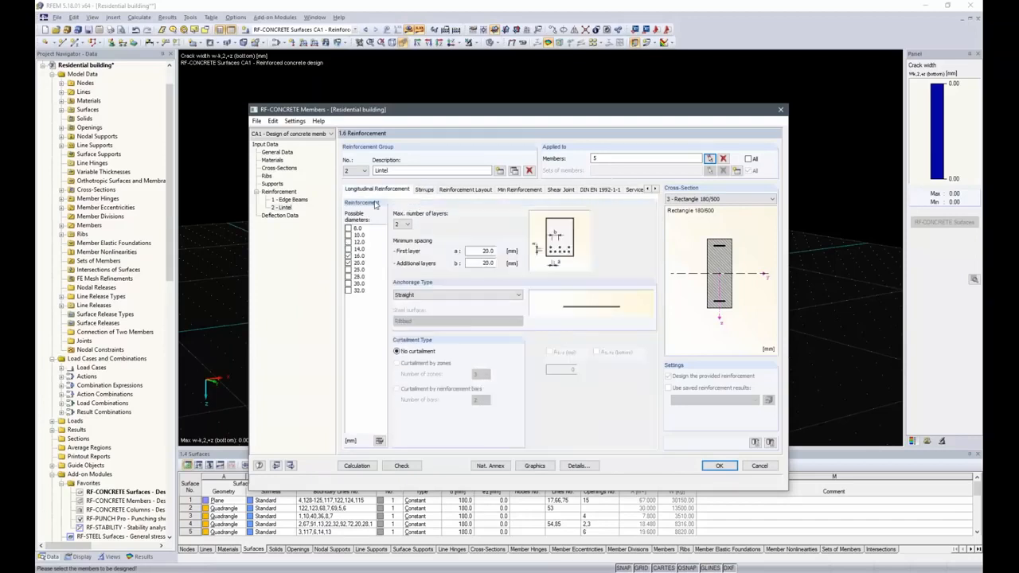
pyautogui.click(348, 249)
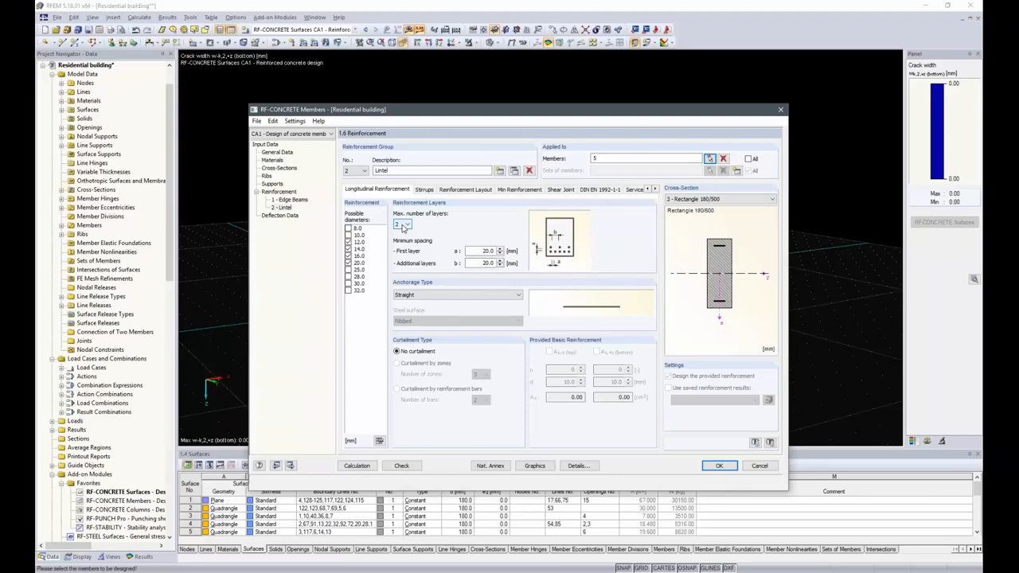
# Check the deflection data, run the concrete member calculation and examine the required reinforcement by member.
pyautogui.click(280, 215)
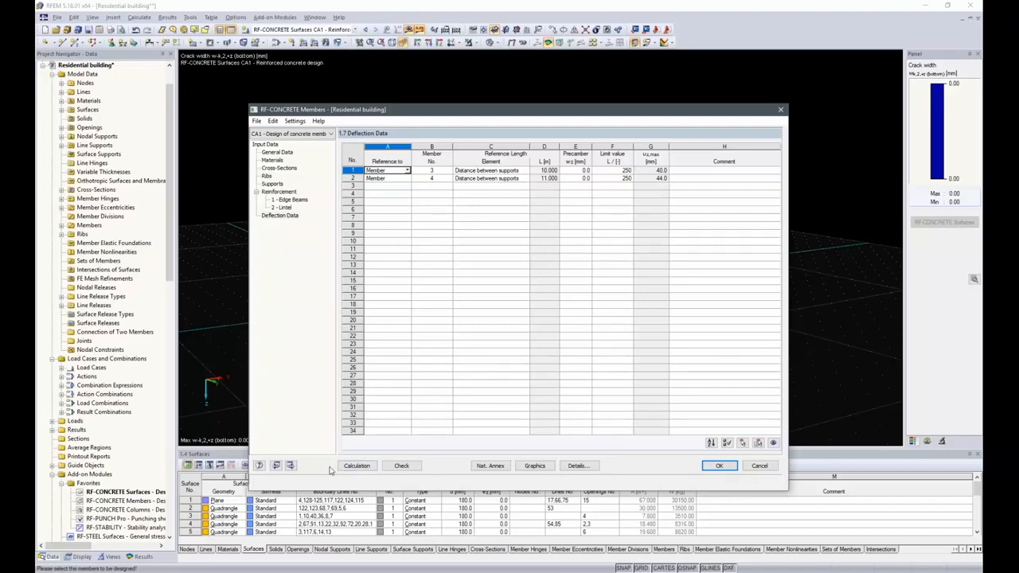
pyautogui.click(359, 468)
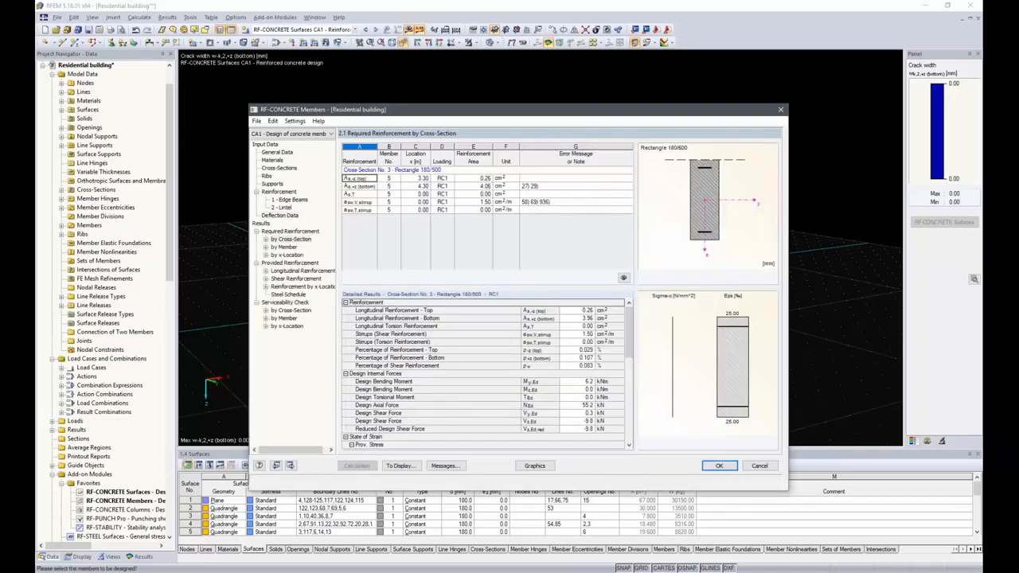
pyautogui.click(291, 247)
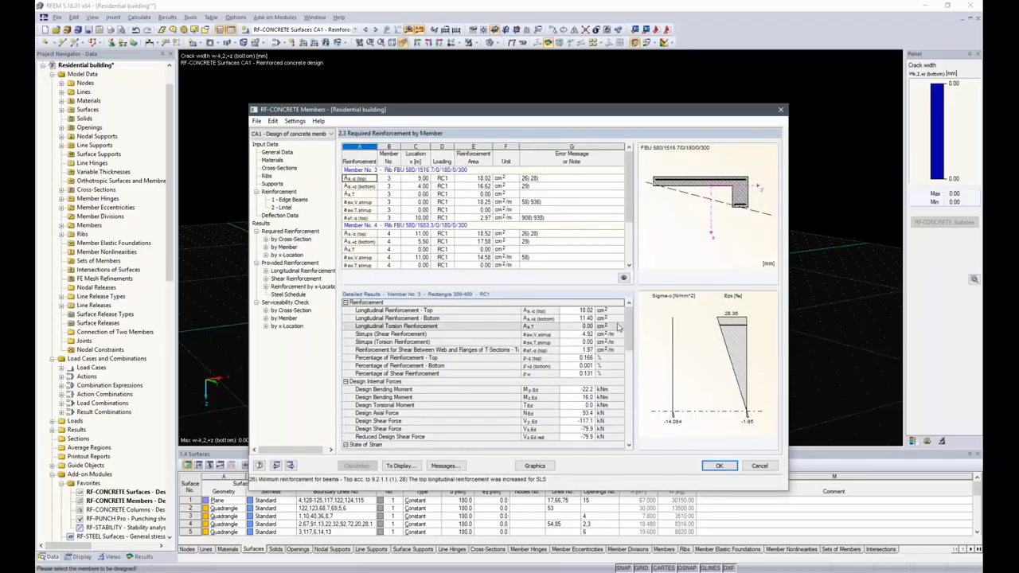
pyautogui.scroll(-12, 500, 413)
pyautogui.scroll(12, 501, 409)
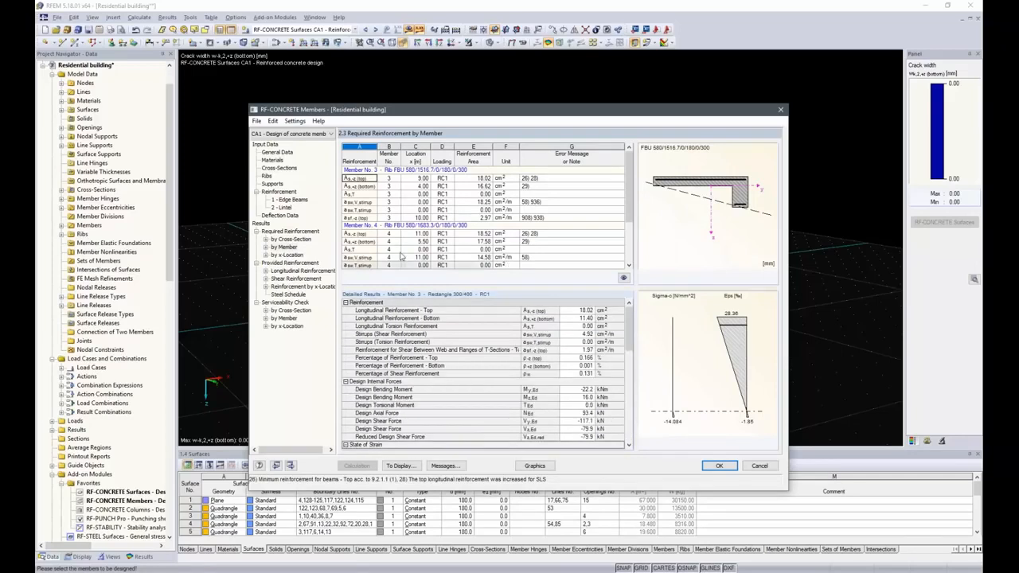
# Examine the provided shear reinforcement of the two edge beams and the lintel.
pyautogui.click(294, 278)
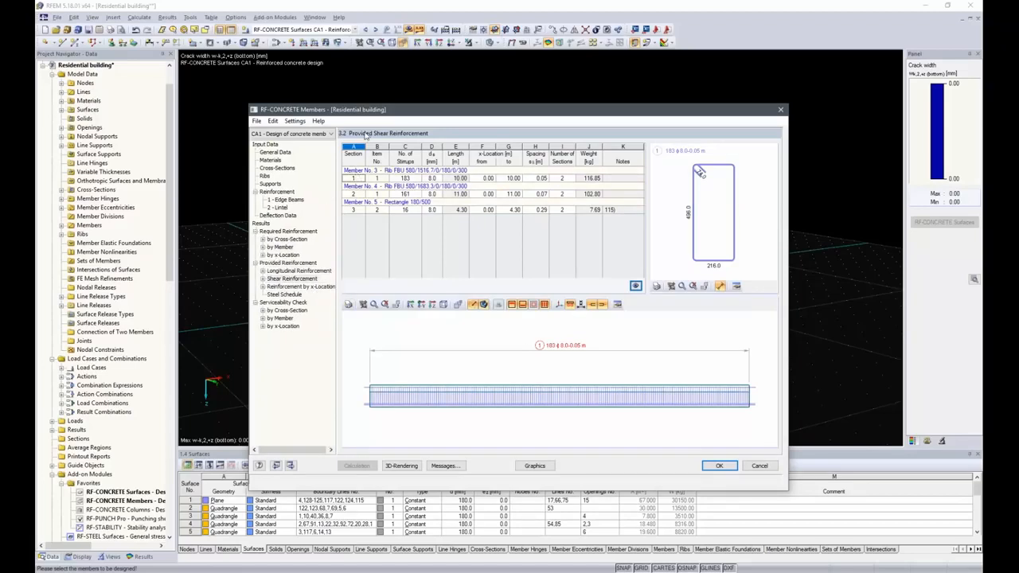
pyautogui.click(365, 205)
pyautogui.click(388, 188)
pyautogui.click(387, 172)
pyautogui.click(376, 202)
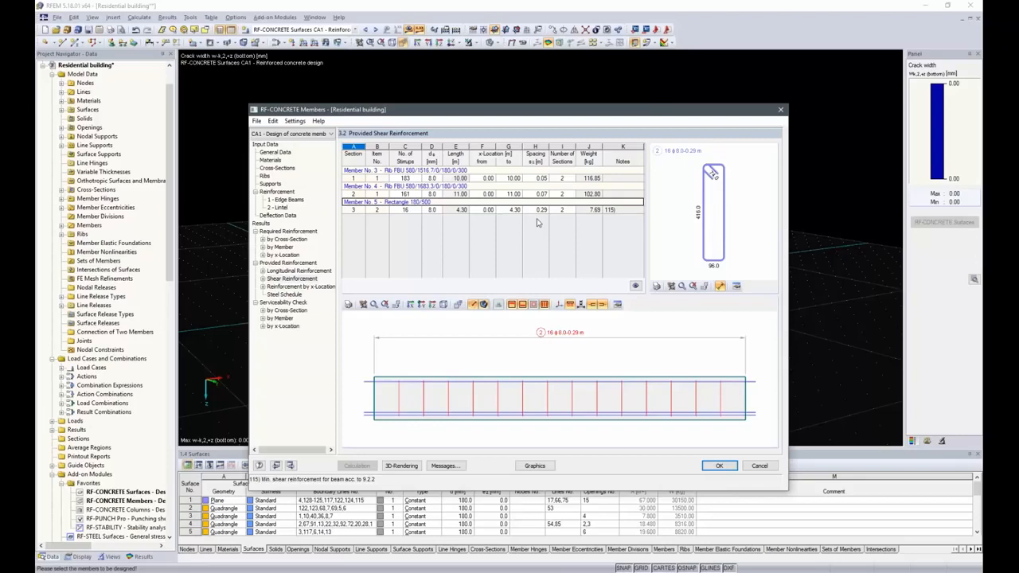
# Set the lintel's stirrup spacing to 0.25 m and recalculate the provided safety.
pyautogui.click(536, 209)
pyautogui.doubleClick(541, 210)
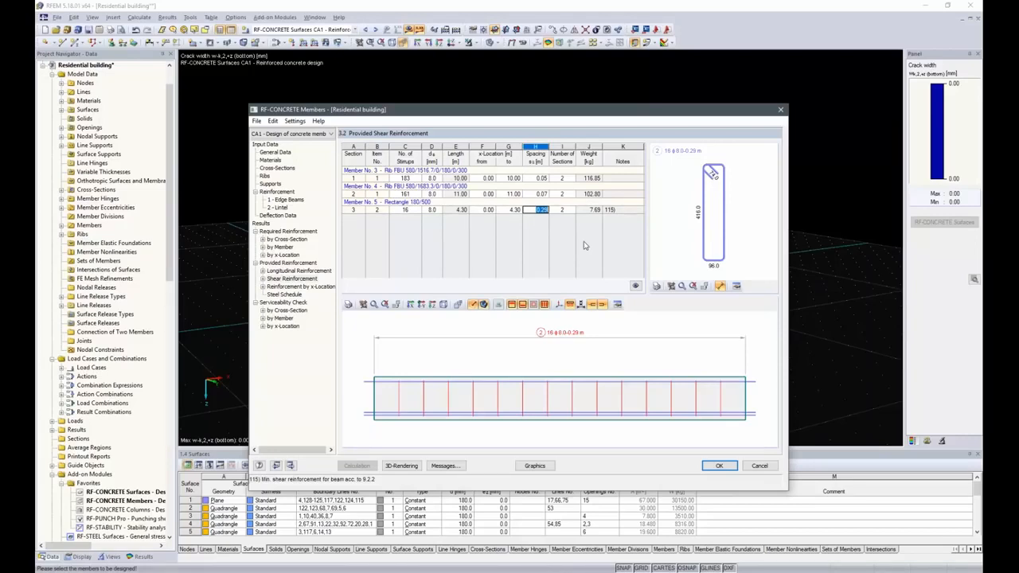
pyautogui.write('.25')
pyautogui.click(546, 209)
pyautogui.press('Up')
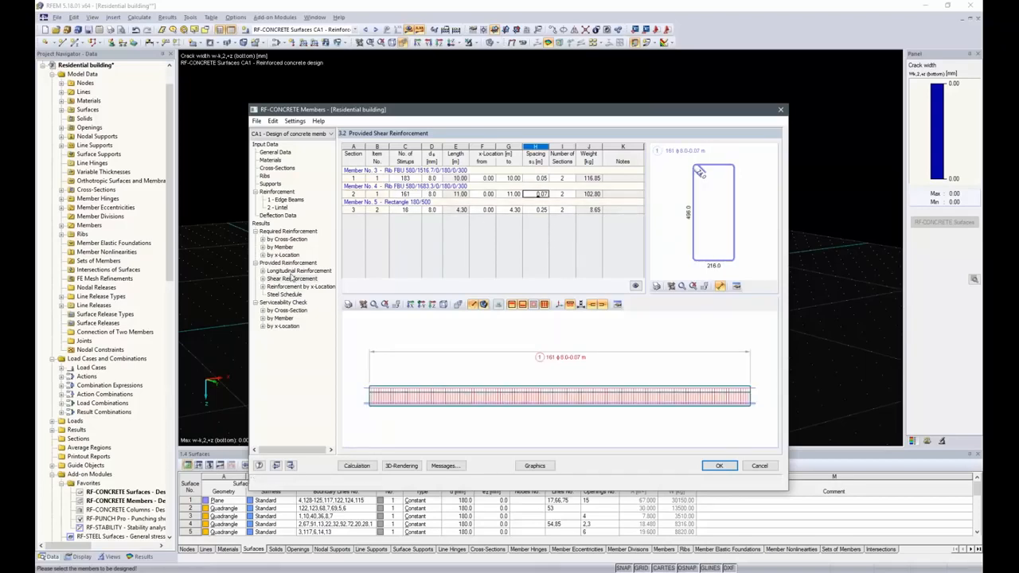
pyautogui.click(293, 277)
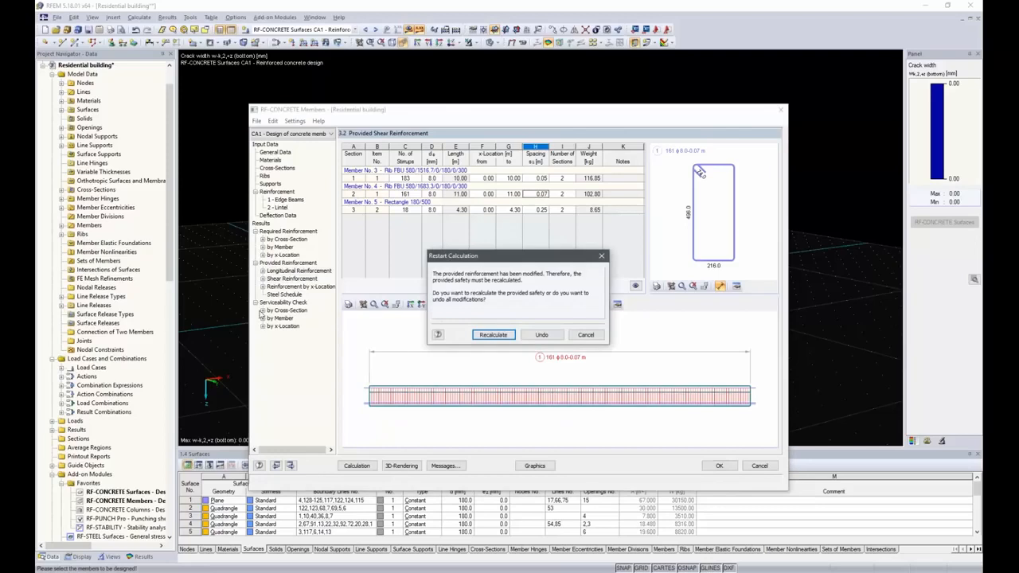
pyautogui.click(493, 334)
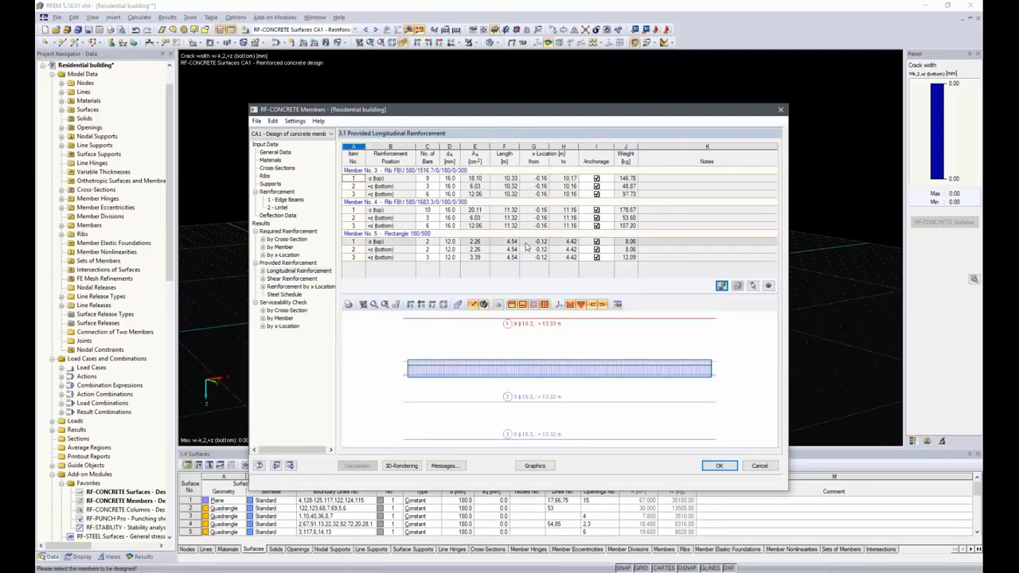
# Check the lintel's modified stirrup arrangement in the provided shear reinforcement.
pyautogui.click(291, 279)
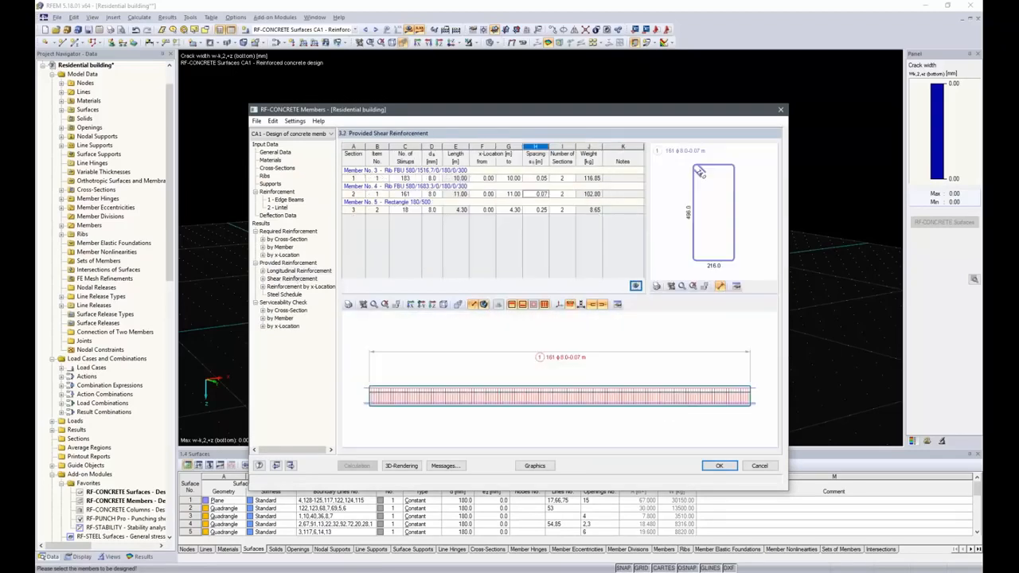
pyautogui.click(539, 210)
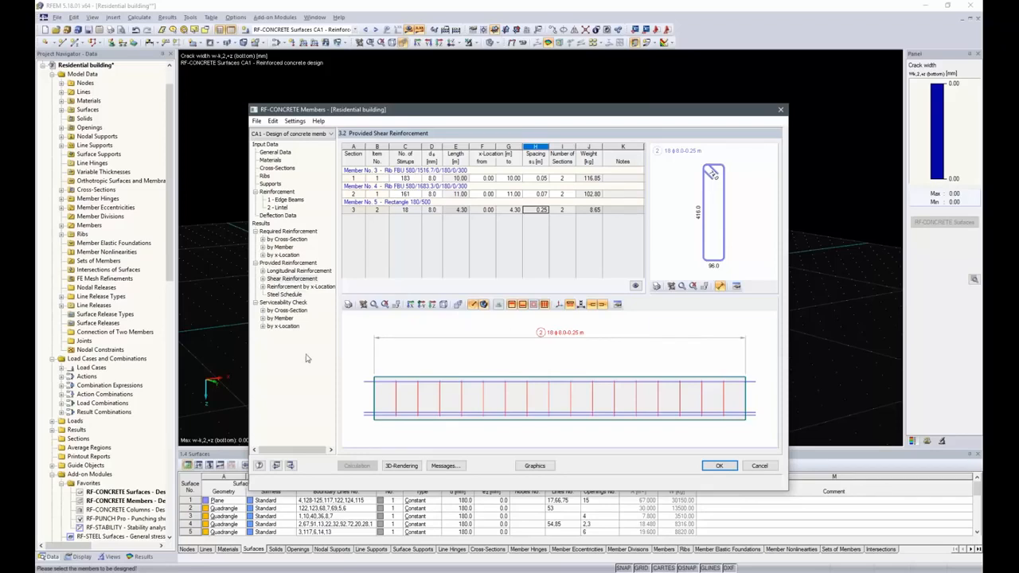
pyautogui.click(289, 280)
# Inspect member 3's reinforcement in the 3D rendering, including the edit settings of its bottom longitudinal bars, without changing them.
pyautogui.click(292, 272)
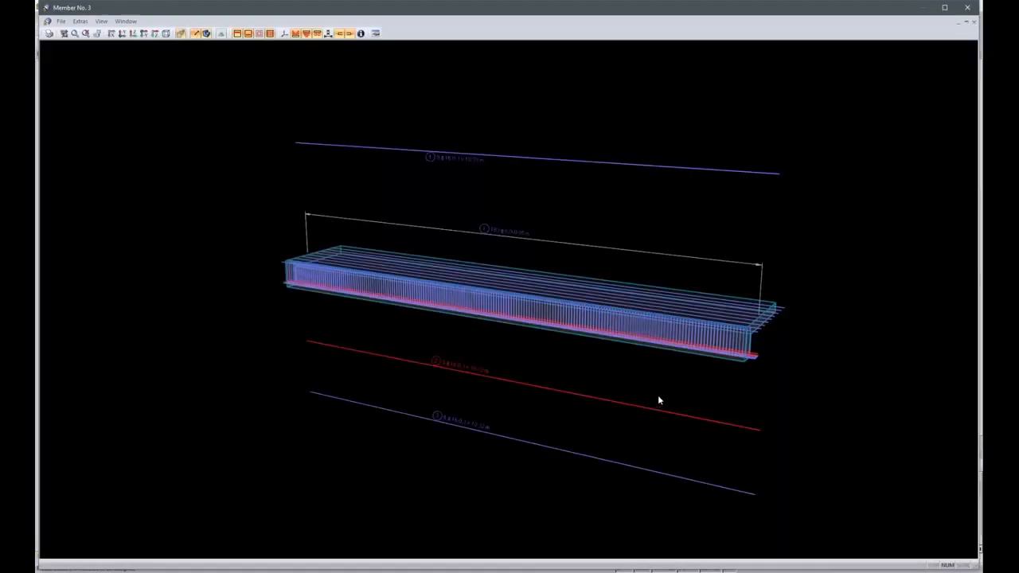
pyautogui.keyDown('ctrl'); pyautogui.moveTo(784, 390); pyautogui.dragTo(727, 358, button='middle'); pyautogui.keyUp('ctrl')
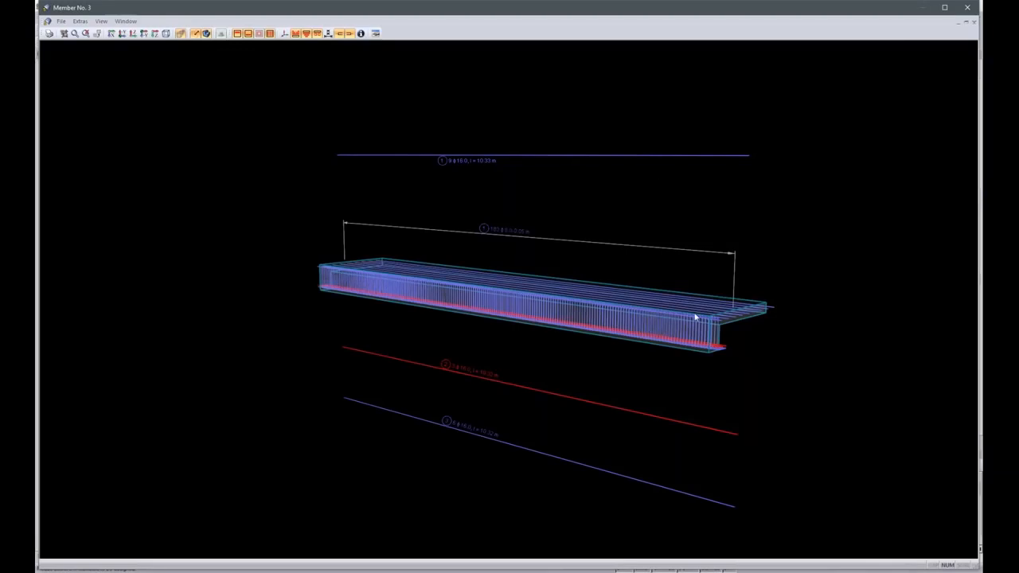
pyautogui.scroll(5, 701, 362)
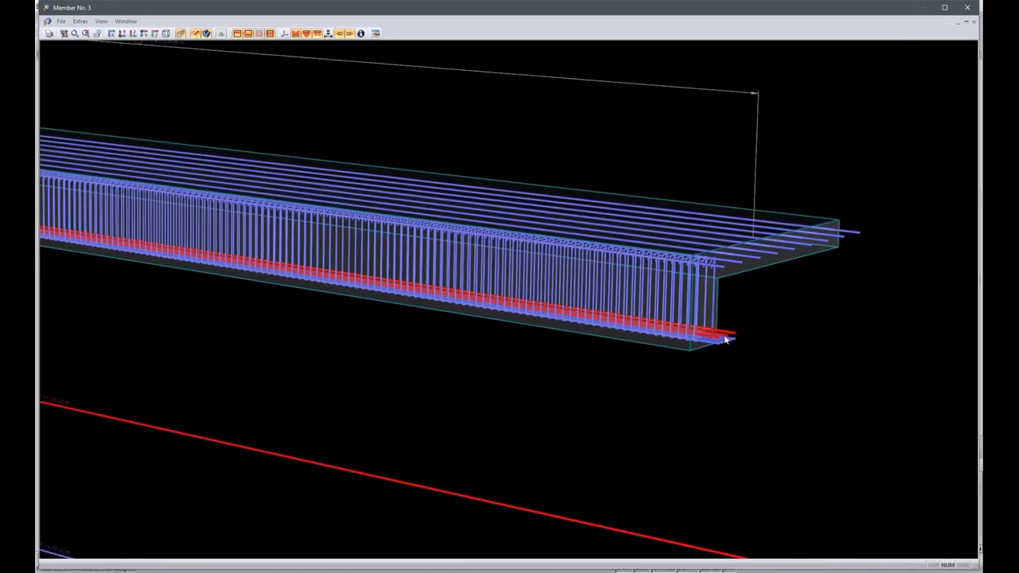
pyautogui.rightClick(724, 340)
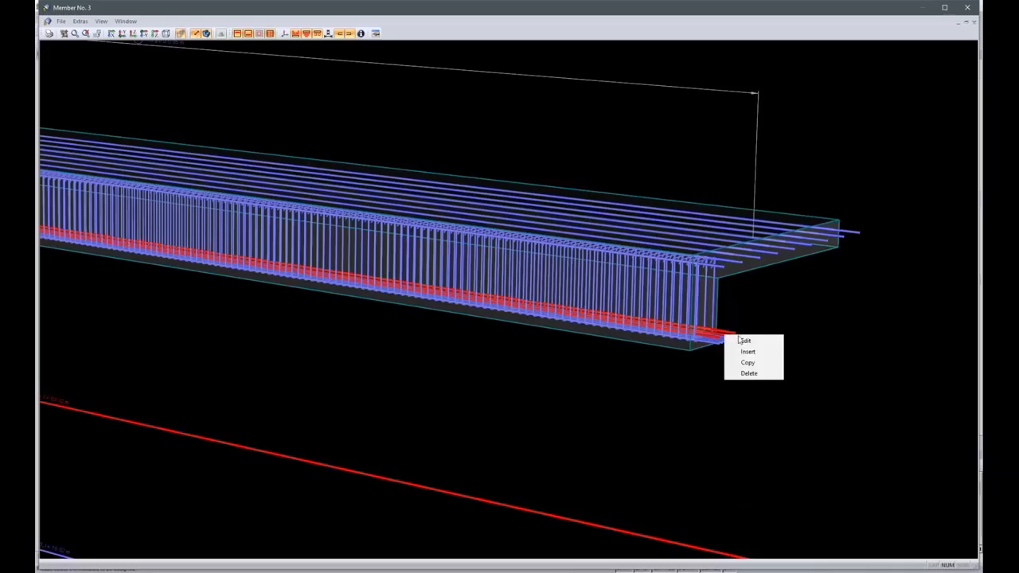
pyautogui.click(755, 343)
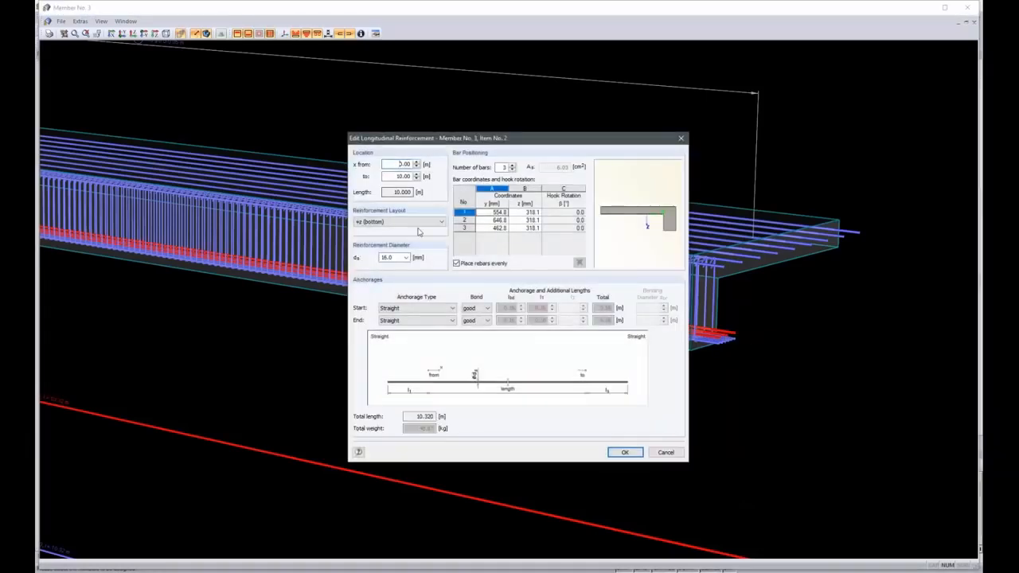
pyautogui.click(665, 453)
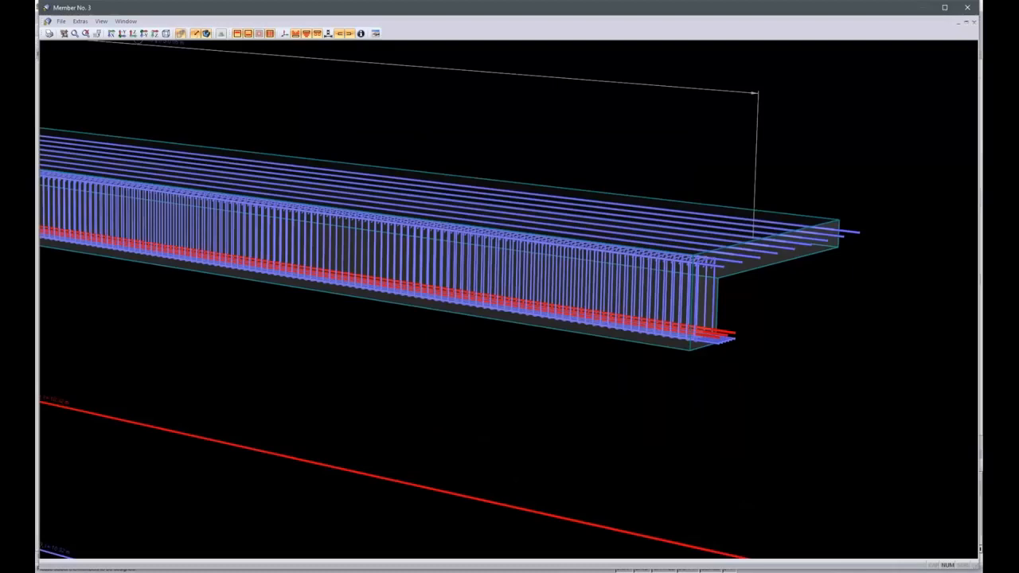
pyautogui.rightClick(728, 340)
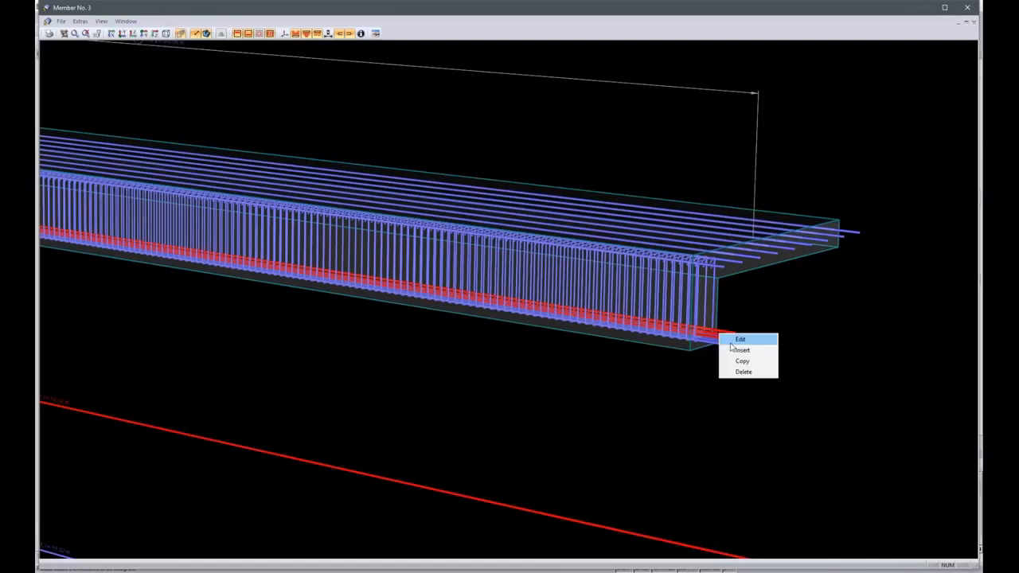
pyautogui.click(847, 415)
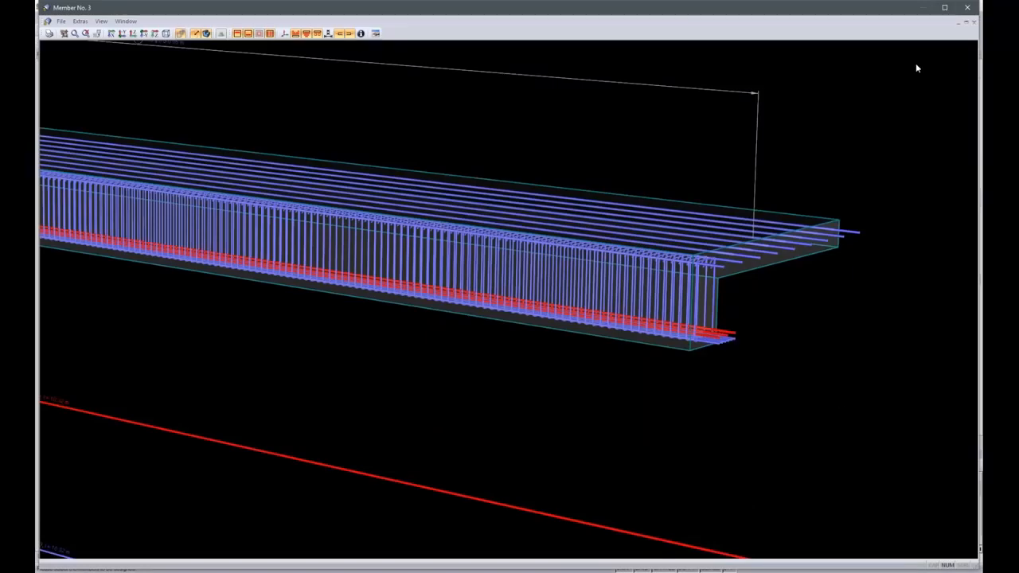
pyautogui.click(967, 7)
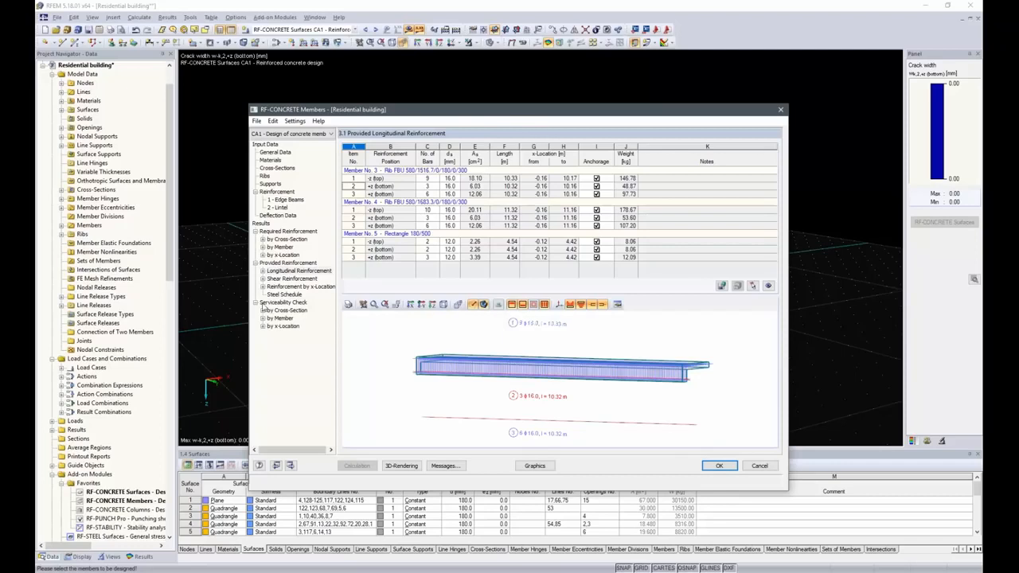
# Review the serviceability check by cross-section and show the member design results graphically on the building model.
pyautogui.click(291, 311)
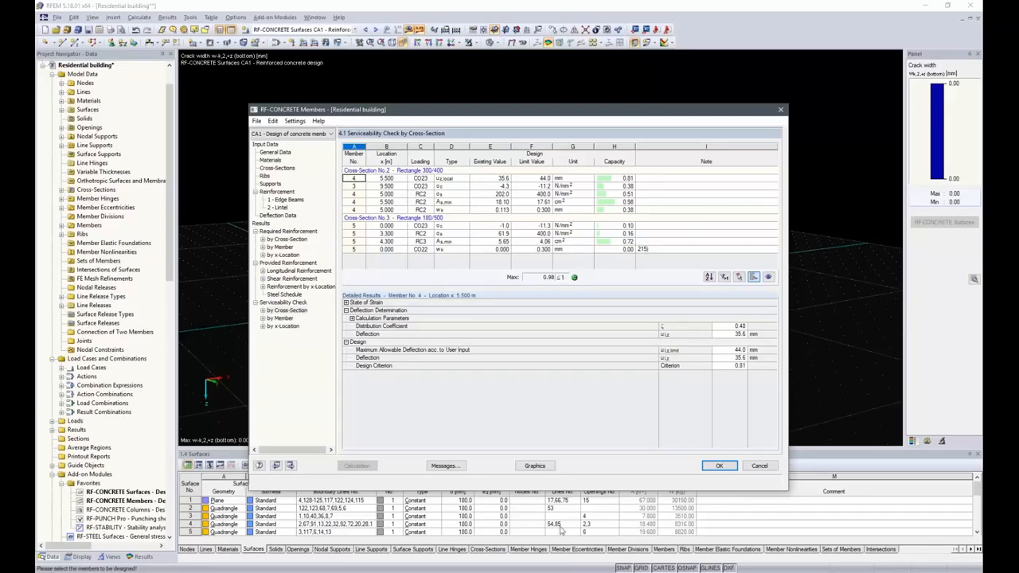
pyautogui.click(536, 465)
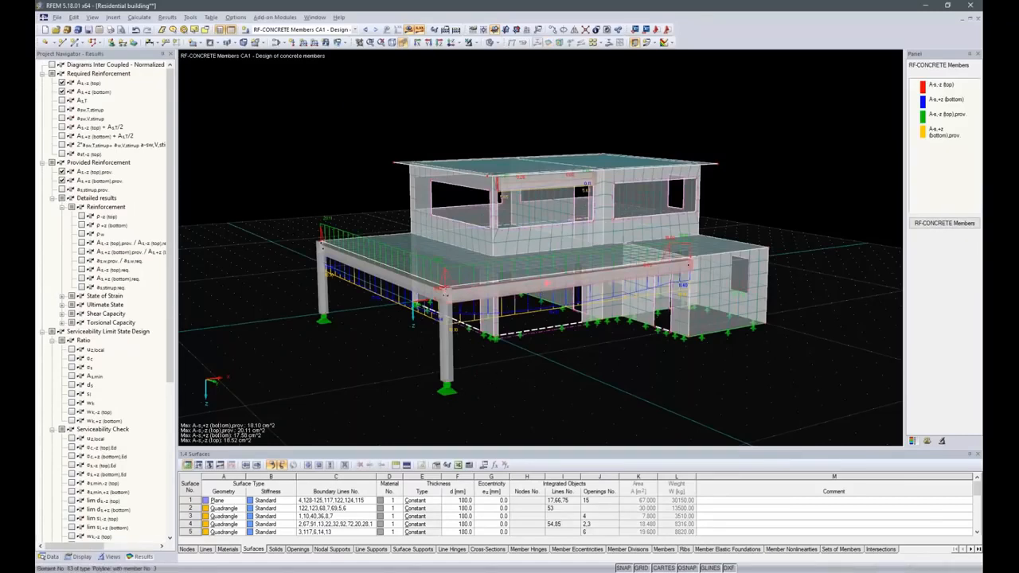
# Display only the front edge beam of the canopy and view it from the side.
pyautogui.rightClick(542, 283)
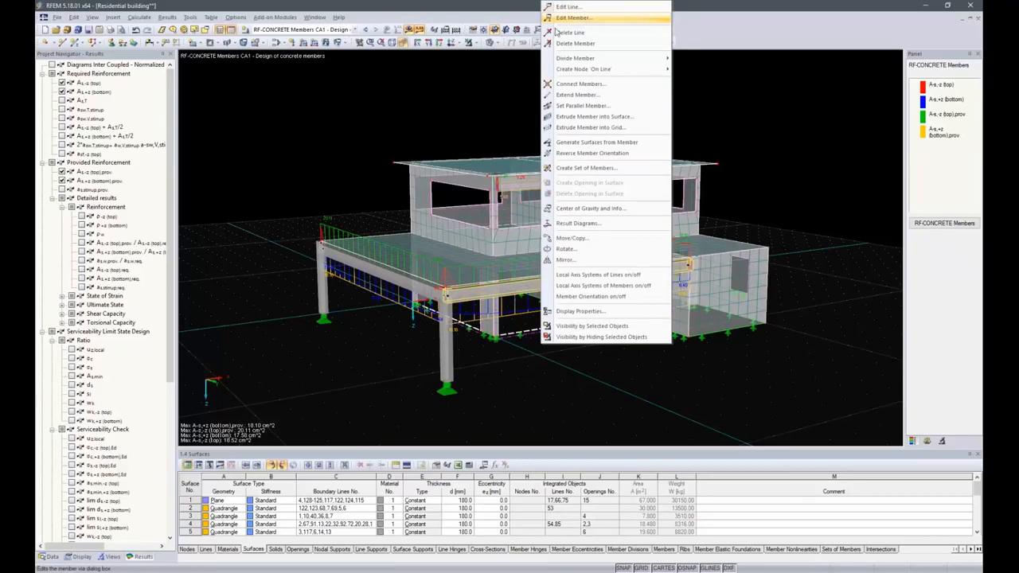
pyautogui.click(596, 327)
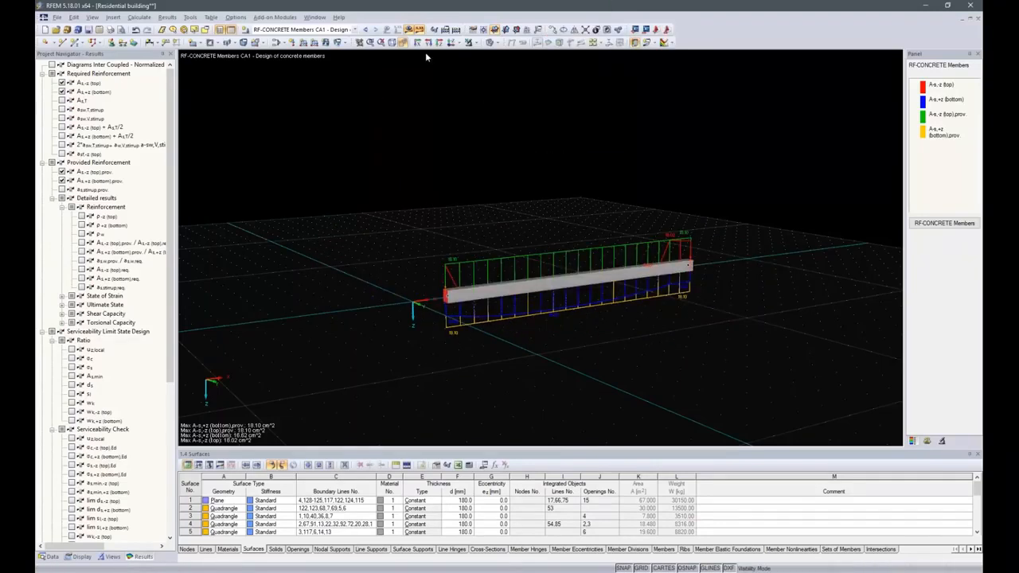
pyautogui.click(447, 44)
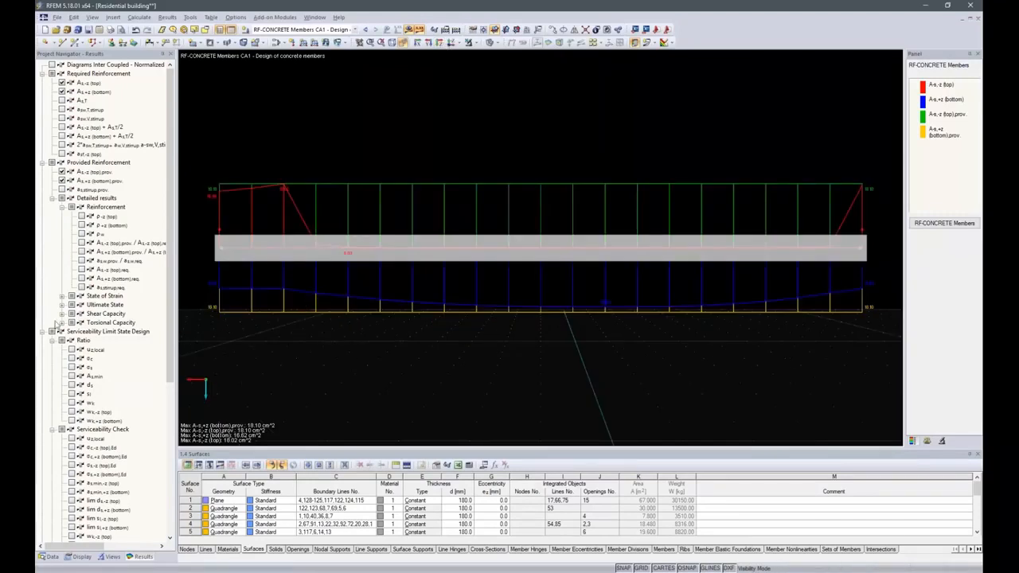
# Hide the beam's provided top and bottom reinforcement diagrams to examine the required reinforcement, and show them again.
pyautogui.click(61, 180)
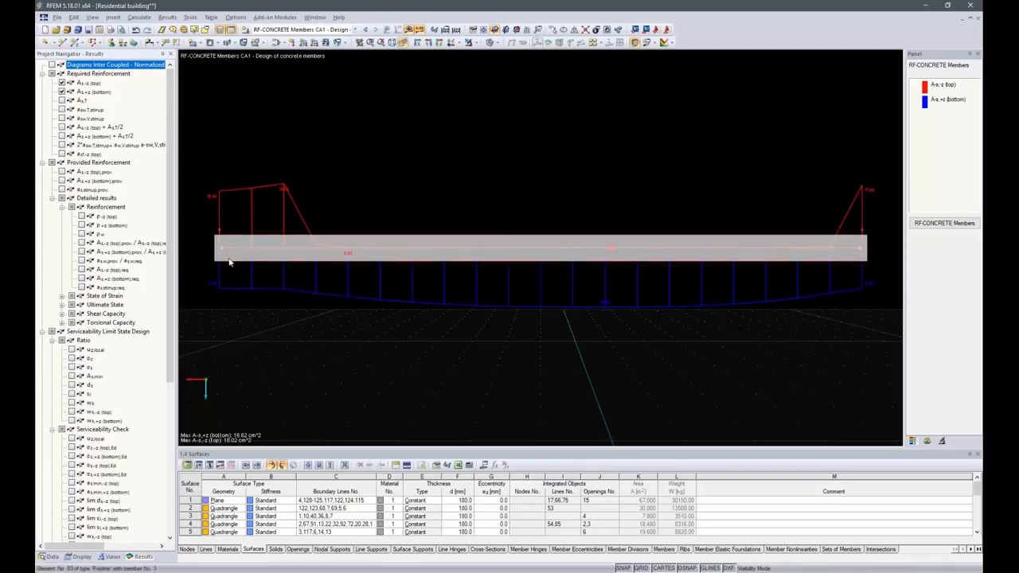
pyautogui.moveTo(864, 267)
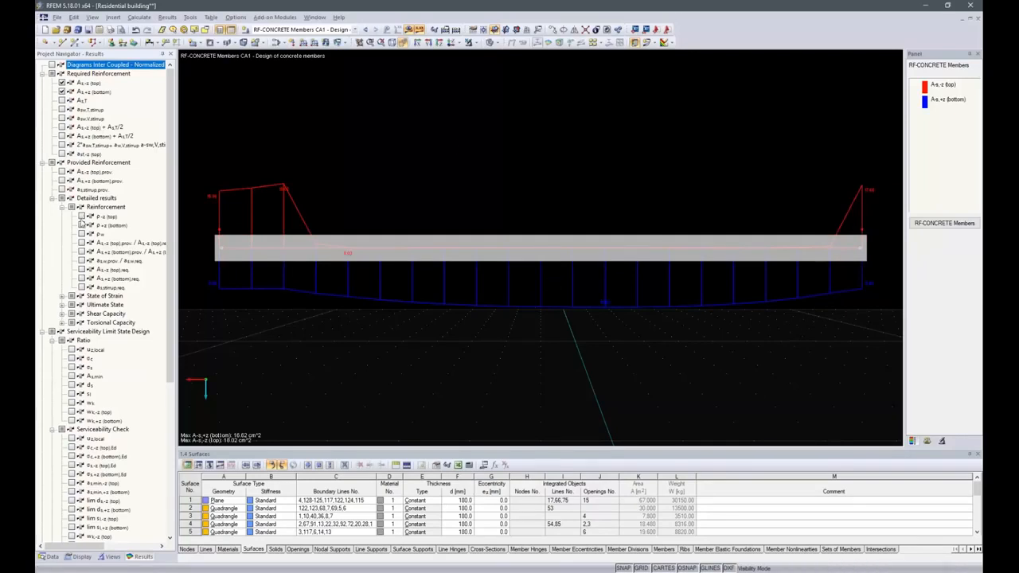
pyautogui.click(62, 172)
pyautogui.click(63, 180)
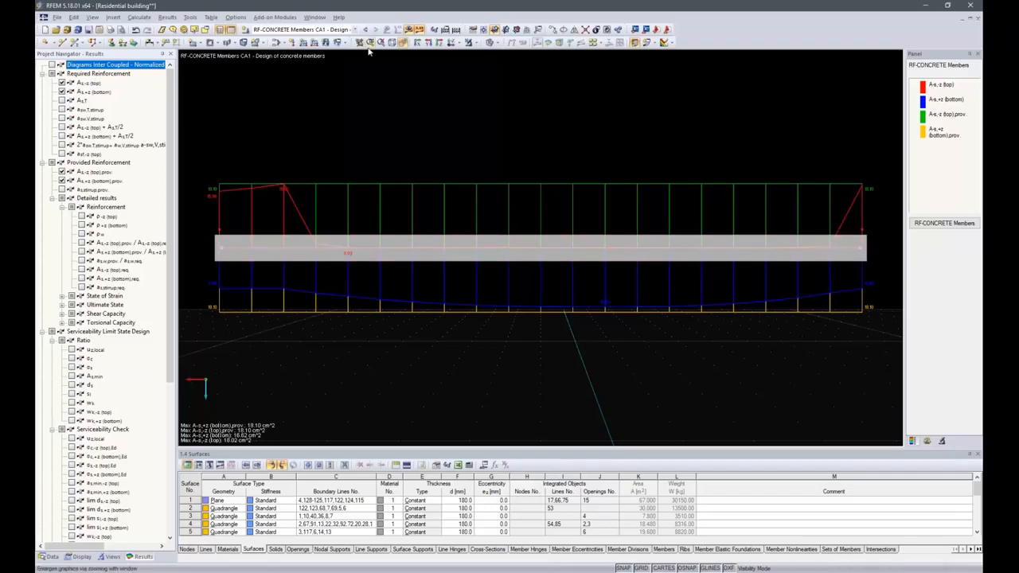
# Cancel the visibility mode and return to a perspective view of the whole building.
pyautogui.click(475, 43)
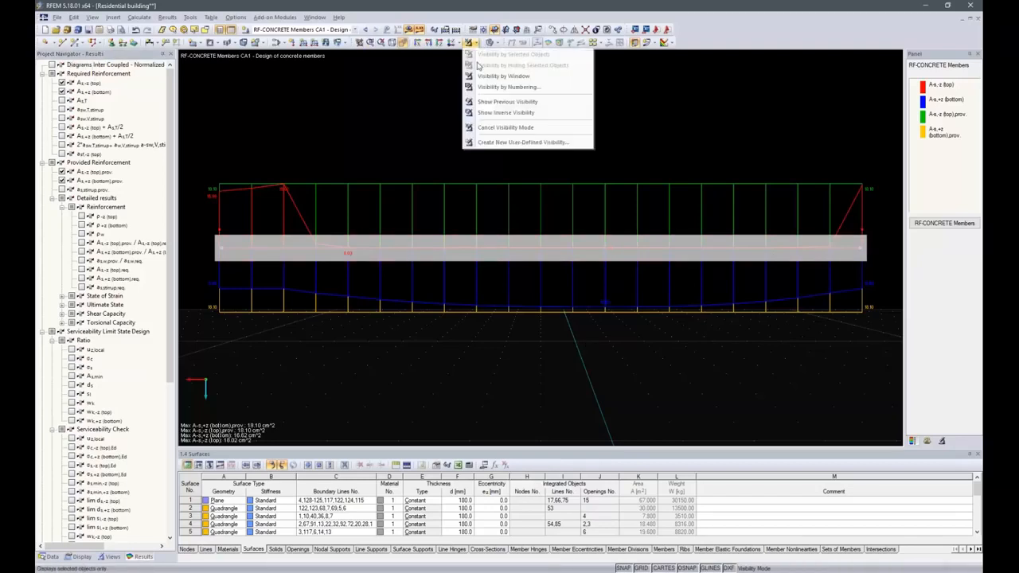
pyautogui.click(503, 128)
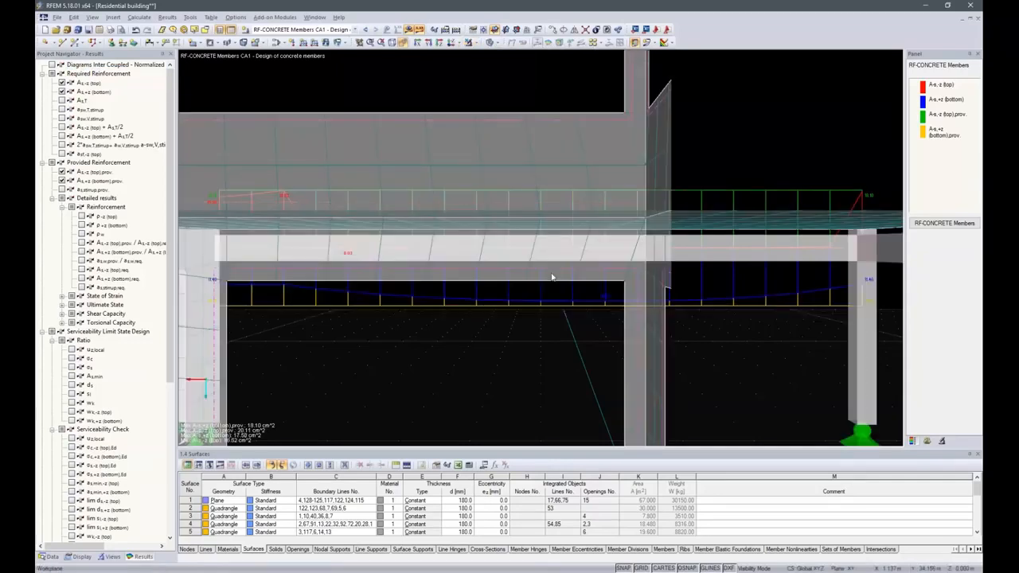
pyautogui.click(392, 42)
pyautogui.keyDown('ctrl'); pyautogui.moveTo(327, 359); pyautogui.dragTo(541, 329, button='middle'); pyautogui.keyUp('ctrl')
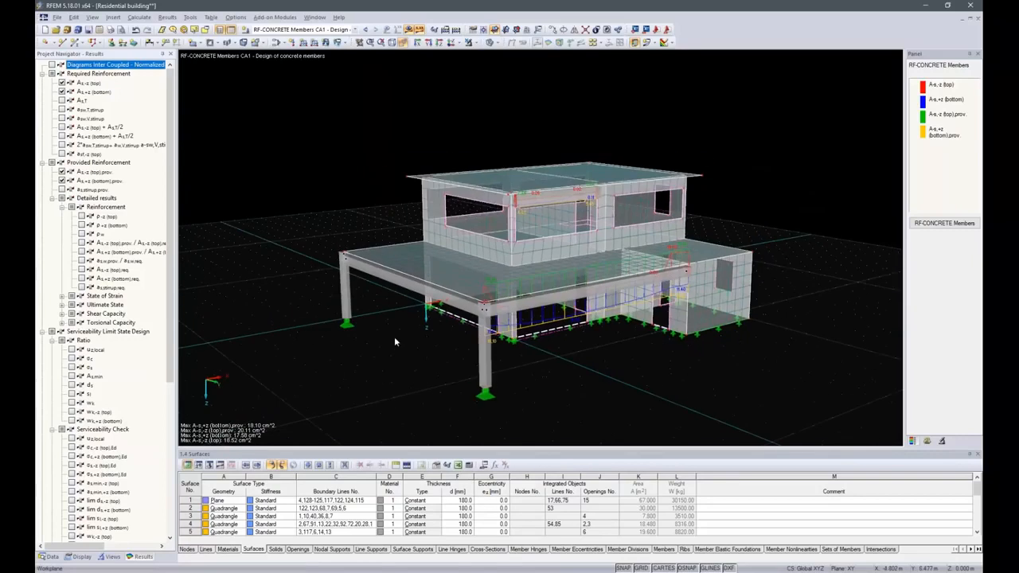
# Open the RF-CONCRETE Columns design case, include all members and select result combination RC1 for the ultimate limit state.
pyautogui.click(50, 556)
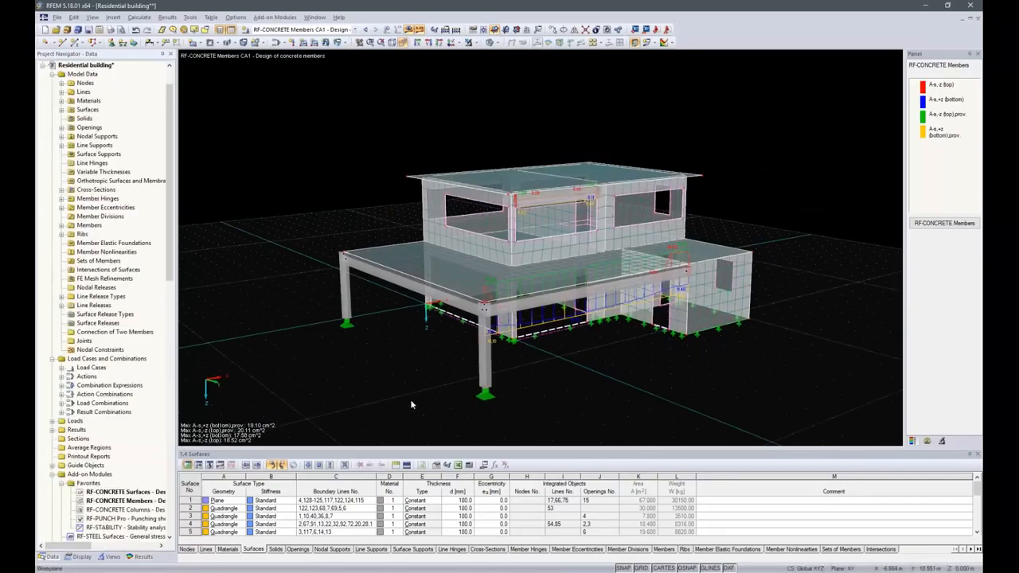
pyautogui.doubleClick(117, 509)
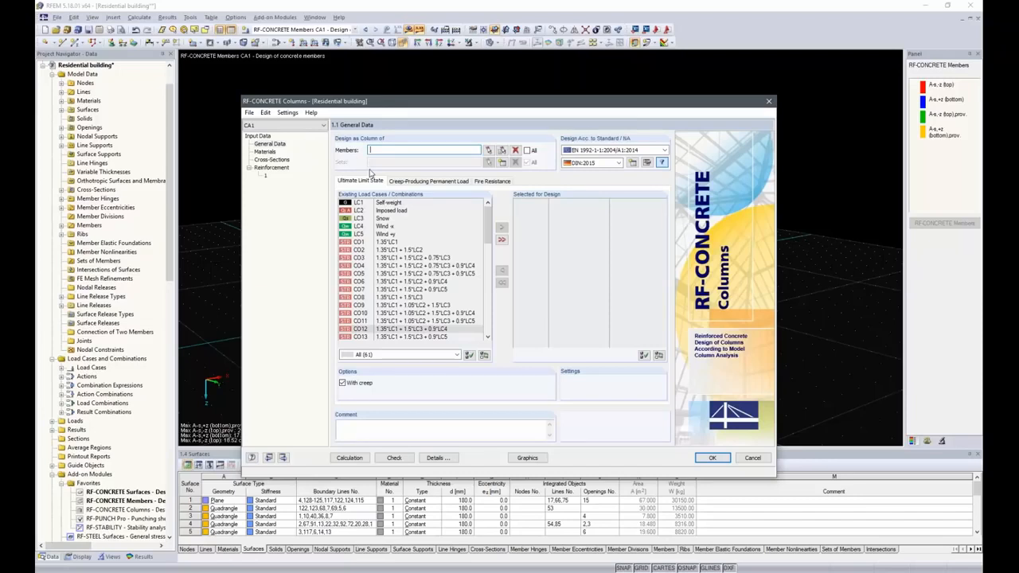
pyautogui.click(526, 151)
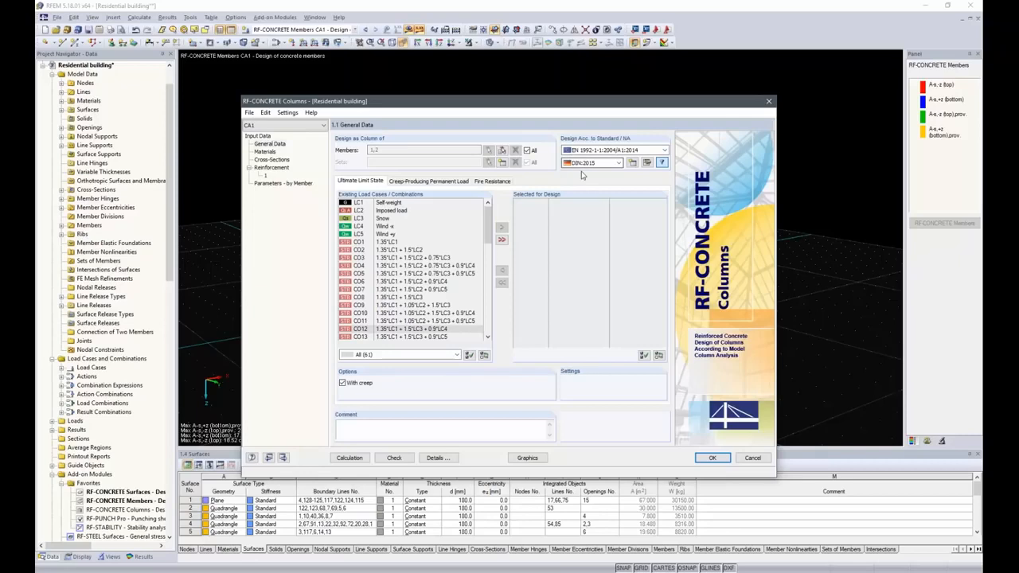
pyautogui.click(448, 239)
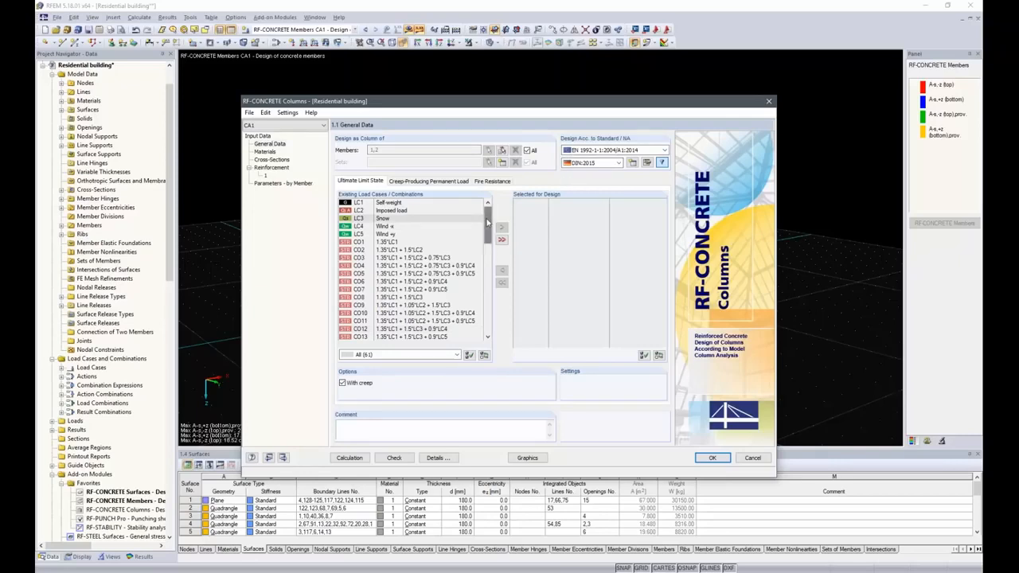
pyautogui.moveTo(488, 223); pyautogui.dragTo(487, 316)
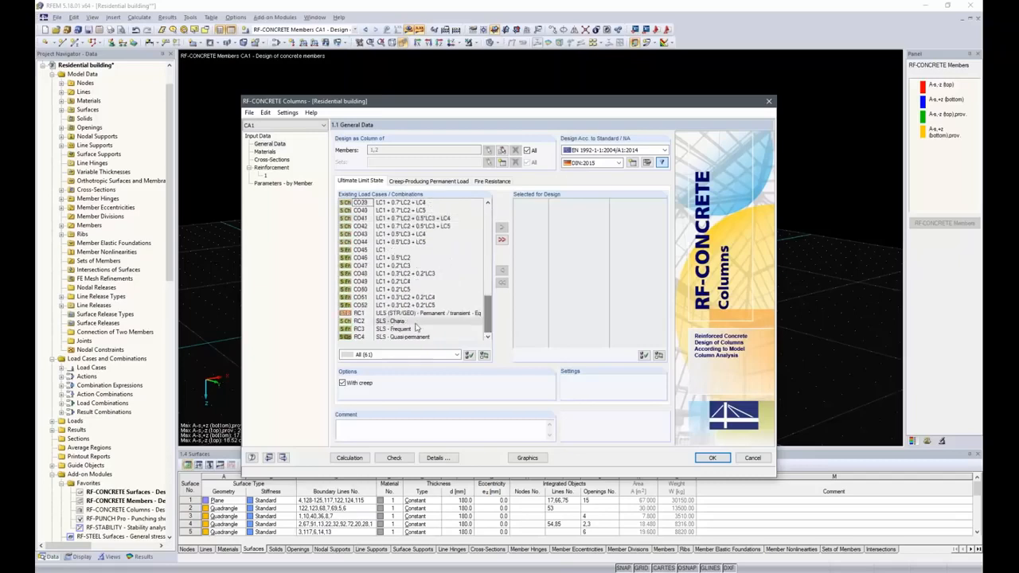
pyautogui.doubleClick(407, 316)
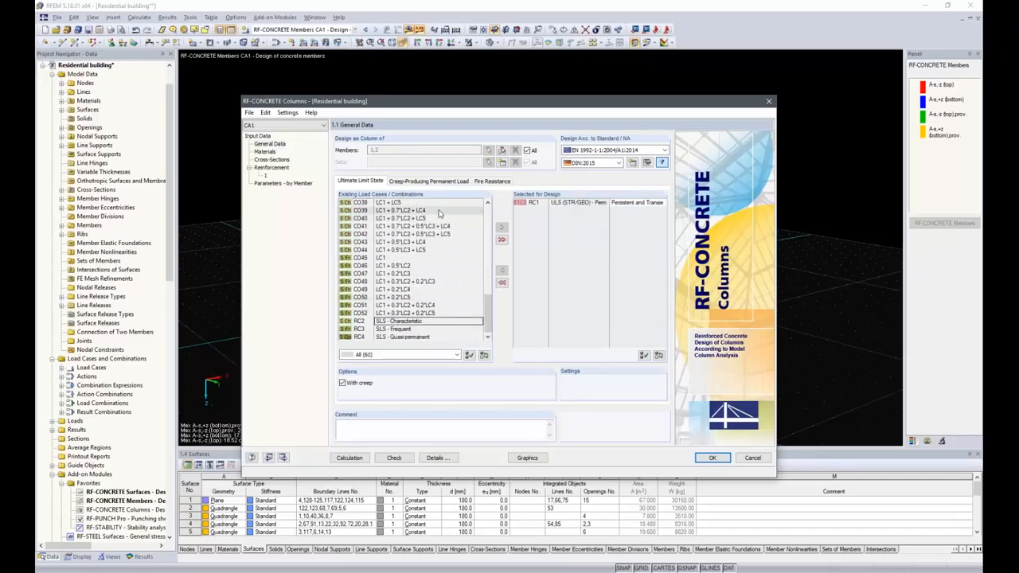
# Select load combination CO23 (LC1 + 0.3*LC2) as the creep-producing permanent load.
pyautogui.click(421, 181)
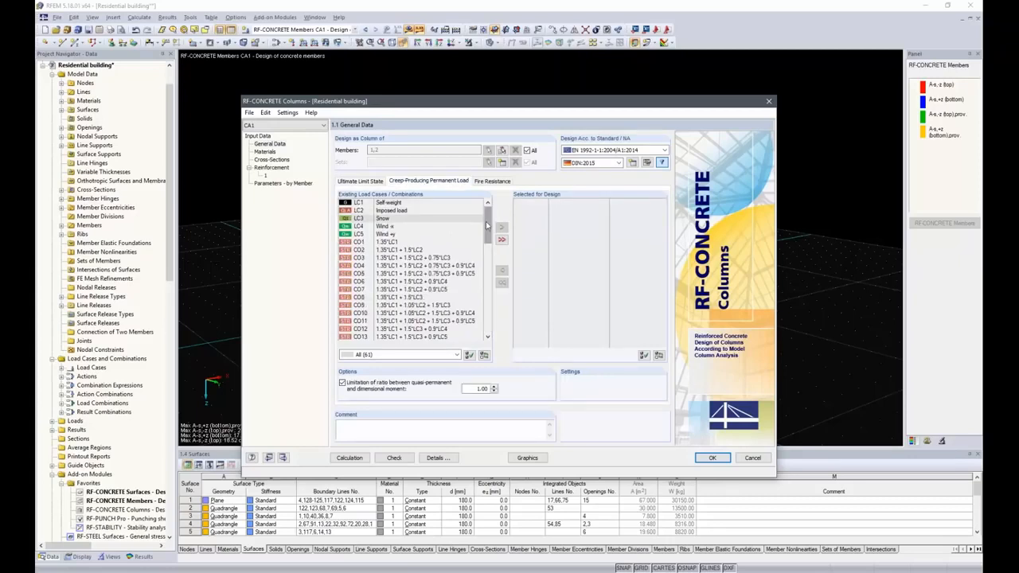
pyautogui.moveTo(489, 227); pyautogui.dragTo(488, 262)
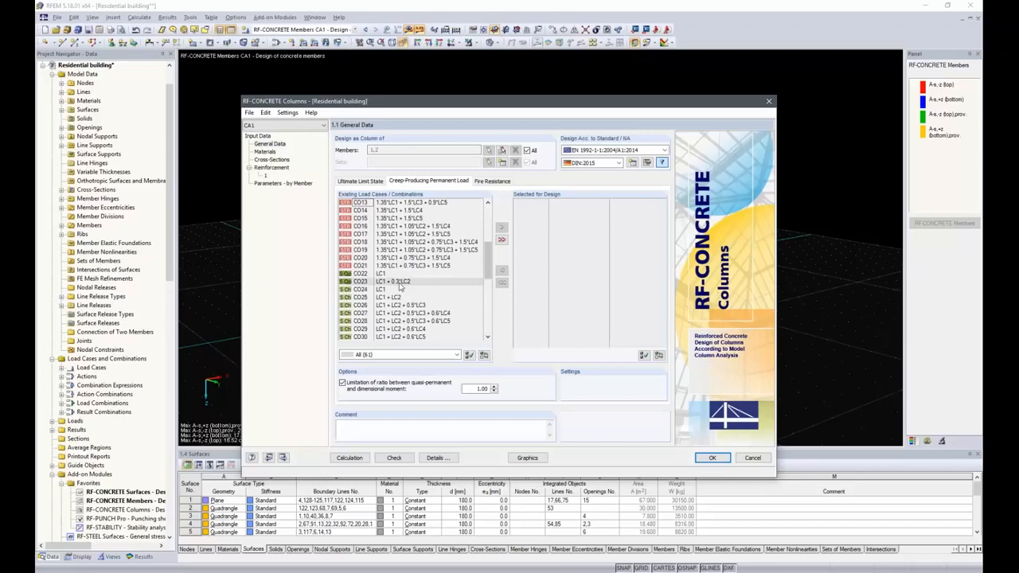
pyautogui.click(344, 283)
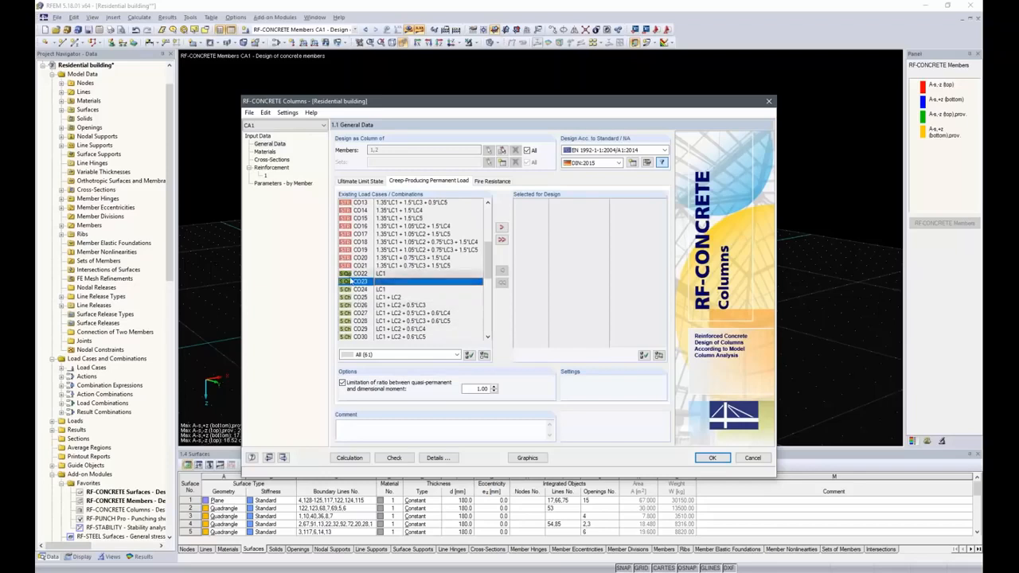
pyautogui.doubleClick(393, 284)
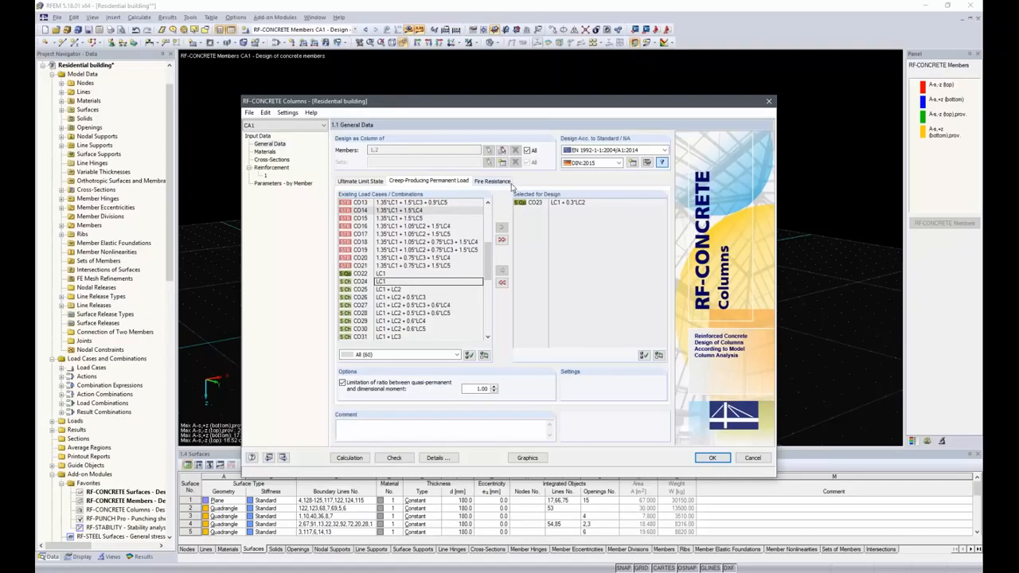
# Review the columns' concrete class, the available reinforcing steel grades and the cross-section with its creep coefficient.
pyautogui.click(265, 151)
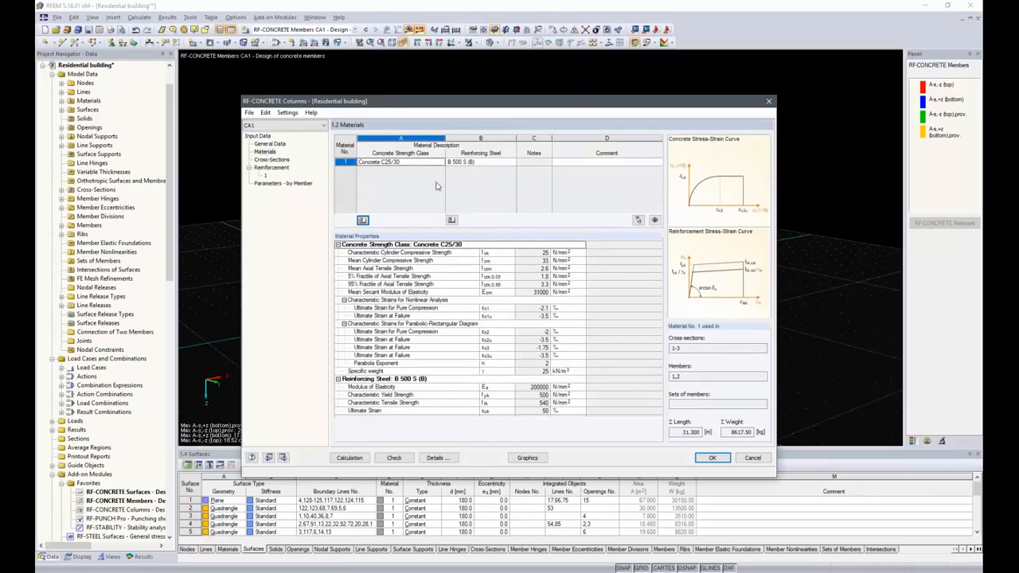
pyautogui.click(406, 162)
pyautogui.click(470, 163)
pyautogui.click(513, 162)
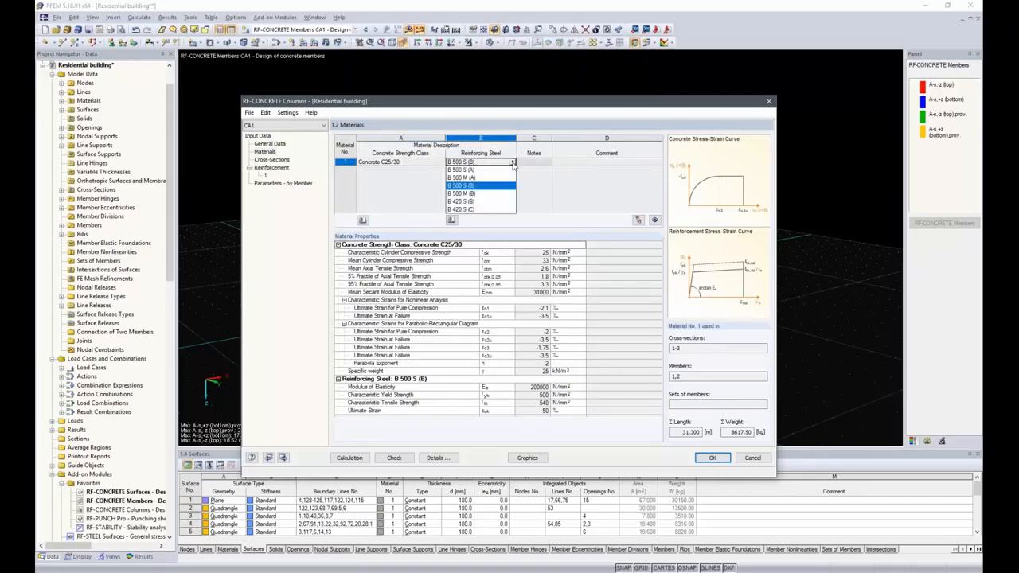
pyautogui.click(513, 162)
pyautogui.click(271, 160)
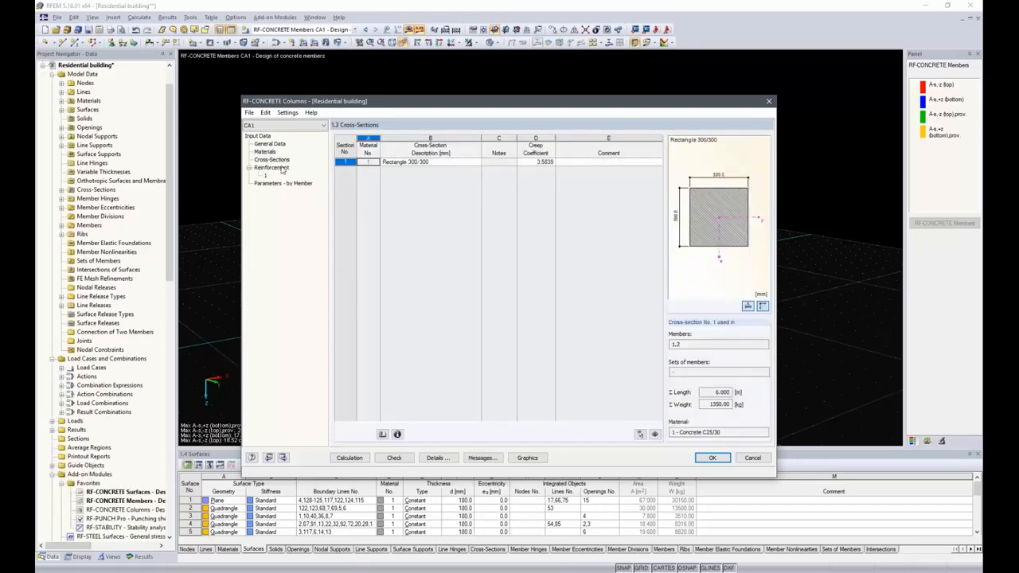
pyautogui.click(460, 162)
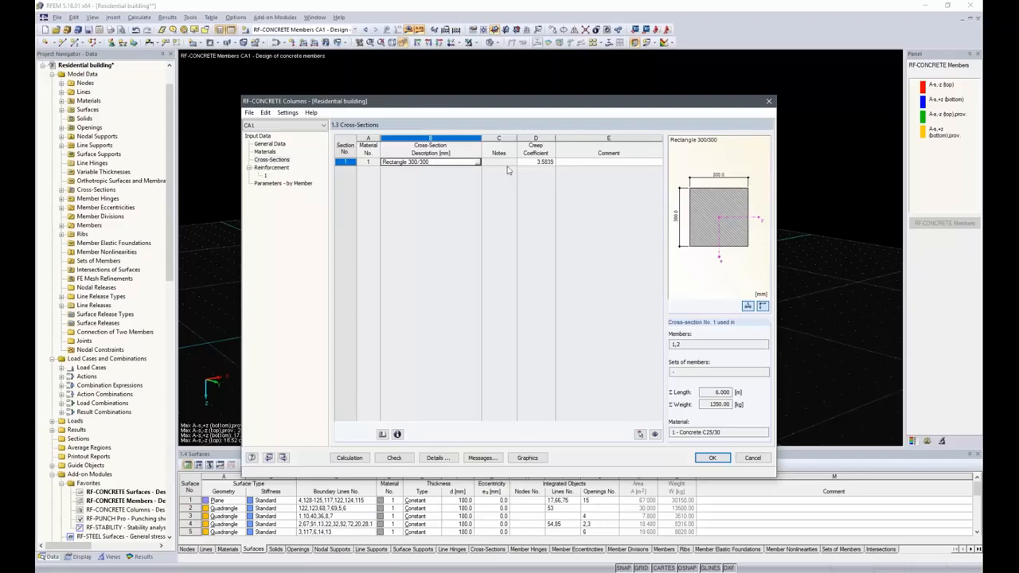
# Set the possible longitudinal bar diameters of the columns to 12, 14 and 16 mm, excluding 20 mm.
pyautogui.click(275, 168)
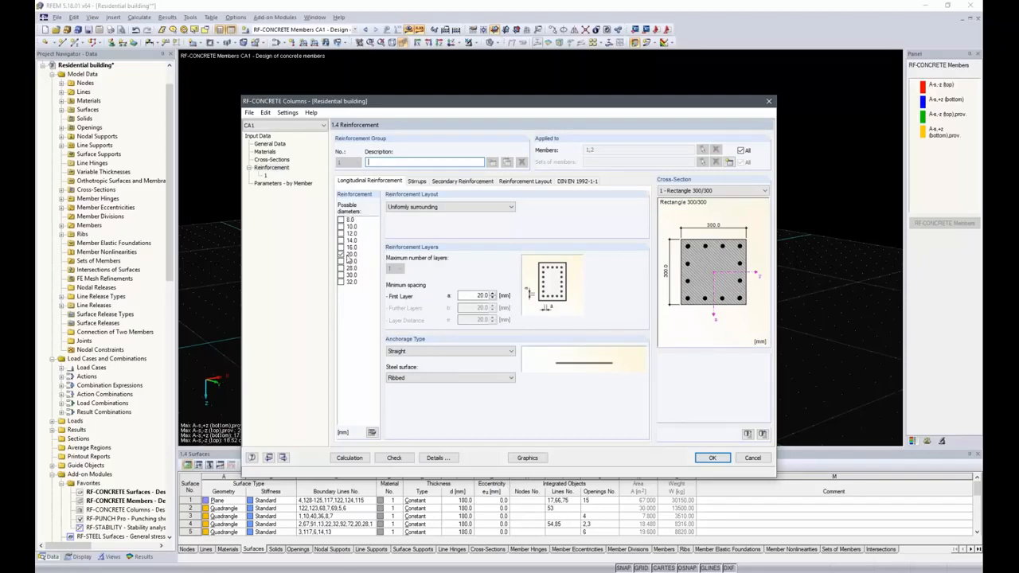
pyautogui.click(341, 234)
pyautogui.click(341, 241)
pyautogui.click(341, 247)
pyautogui.click(341, 254)
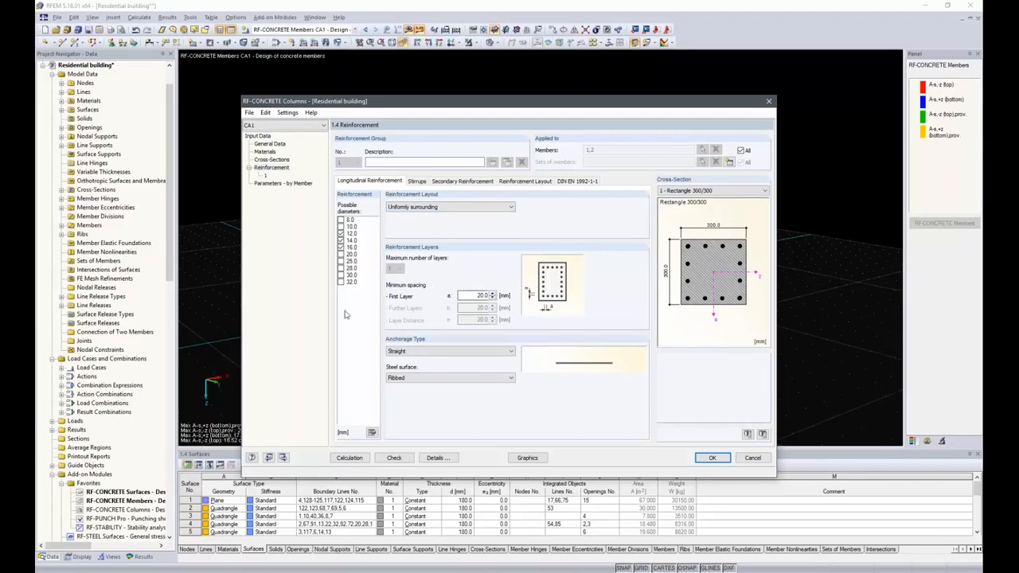
# Add 10 mm to the columns' possible stirrup diameters and check the secondary reinforcement settings.
pyautogui.hotkey('ctrl', 'Tab')
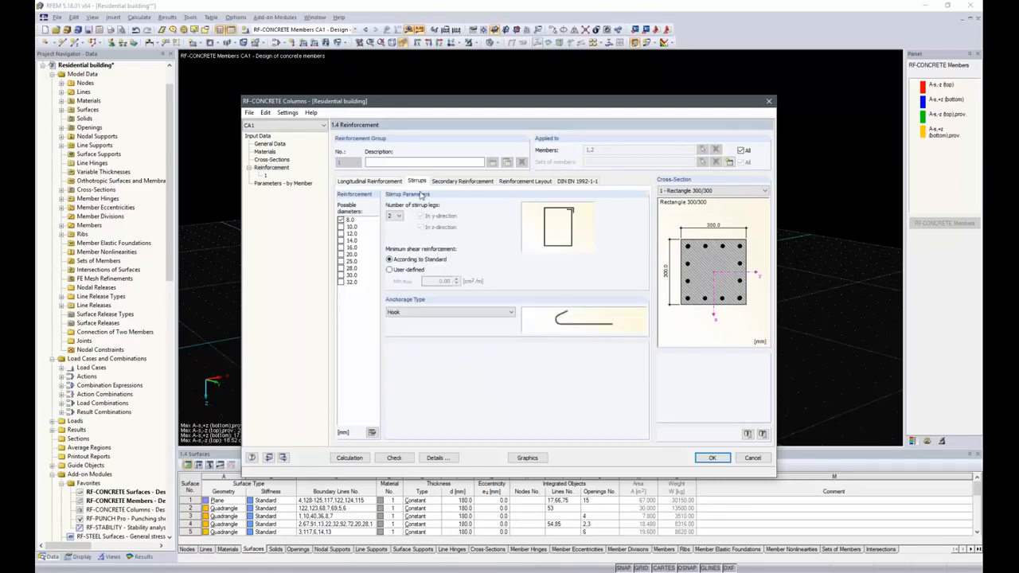
pyautogui.click(340, 227)
pyautogui.click(477, 185)
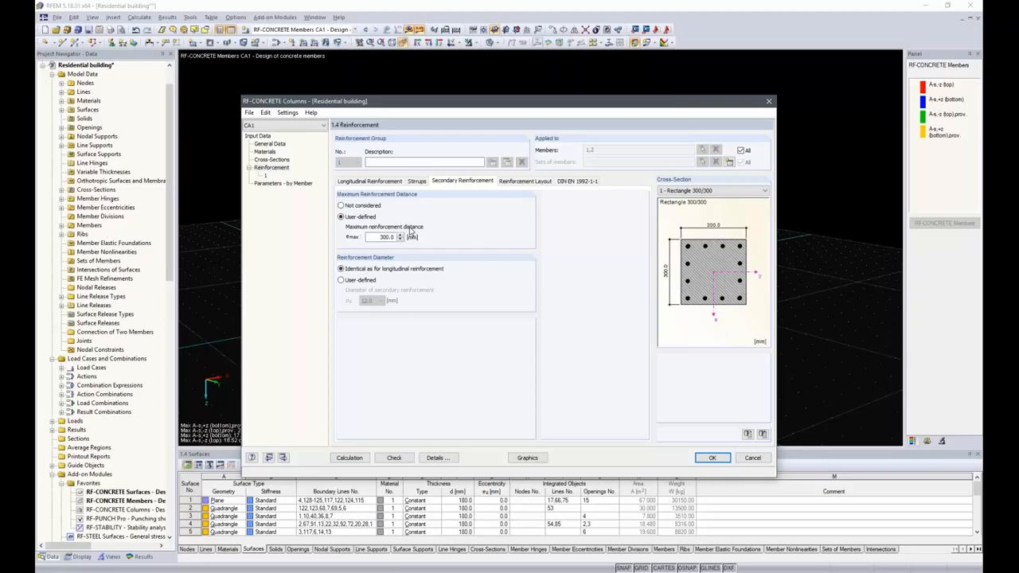
# Define the columns' concrete cover according to the standard with exposure class XC4.
pyautogui.click(523, 181)
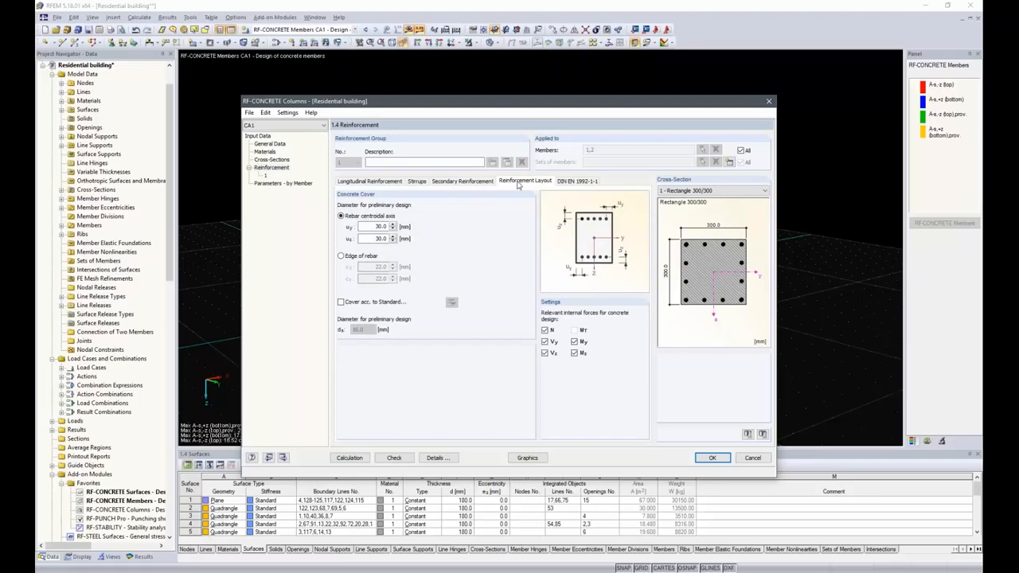
pyautogui.click(343, 303)
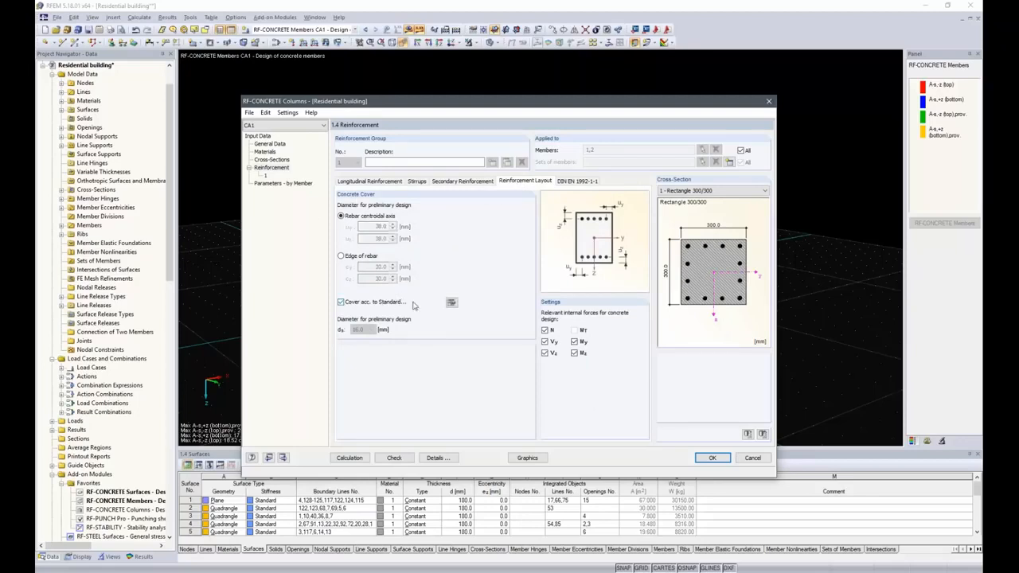
pyautogui.click(452, 302)
pyautogui.click(581, 165)
pyautogui.click(599, 184)
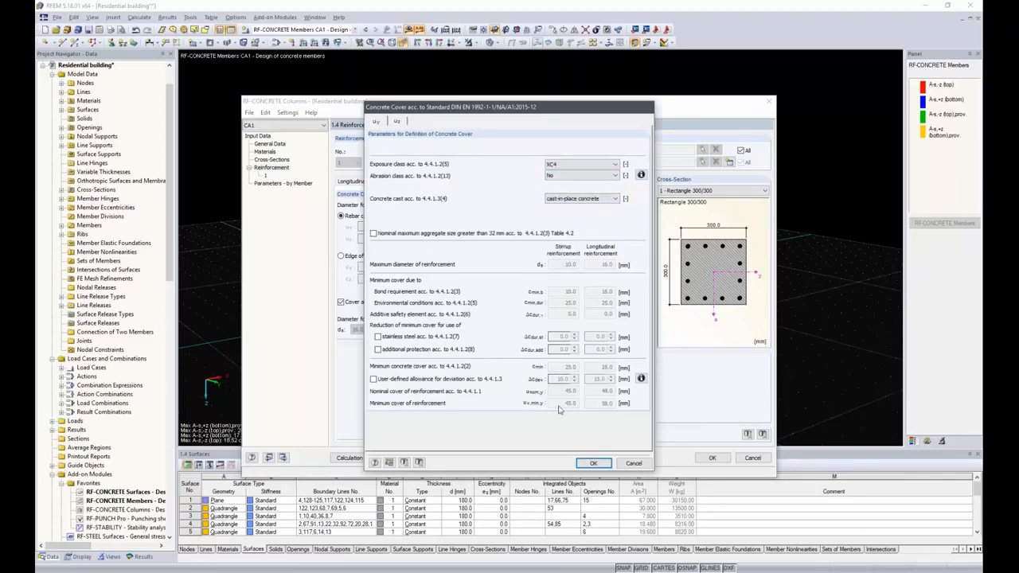
pyautogui.click(594, 463)
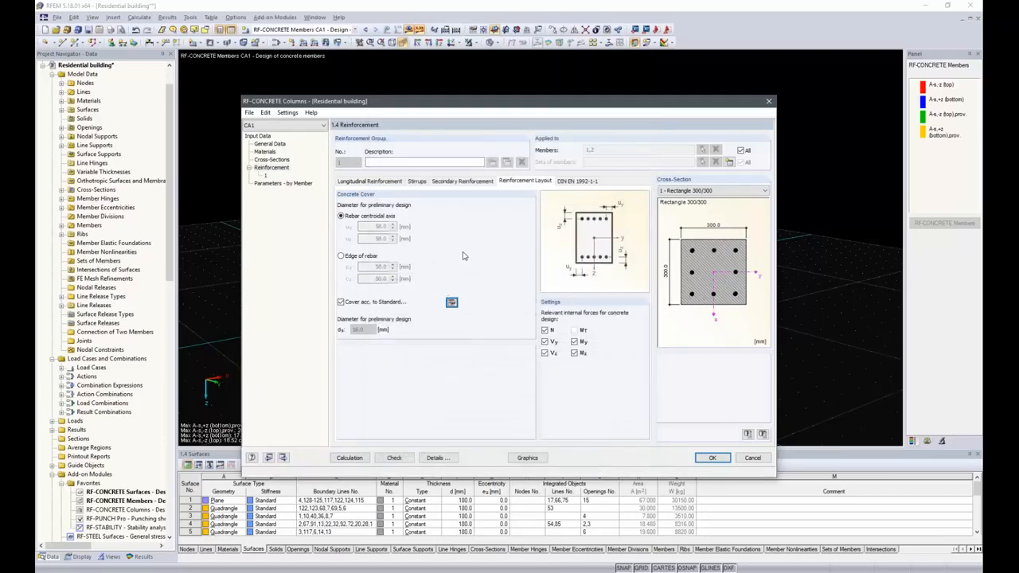
# Check the columns' DIN EN 1992-1-1 settings and buckling parameters, and run the column design calculation.
pyautogui.click(575, 182)
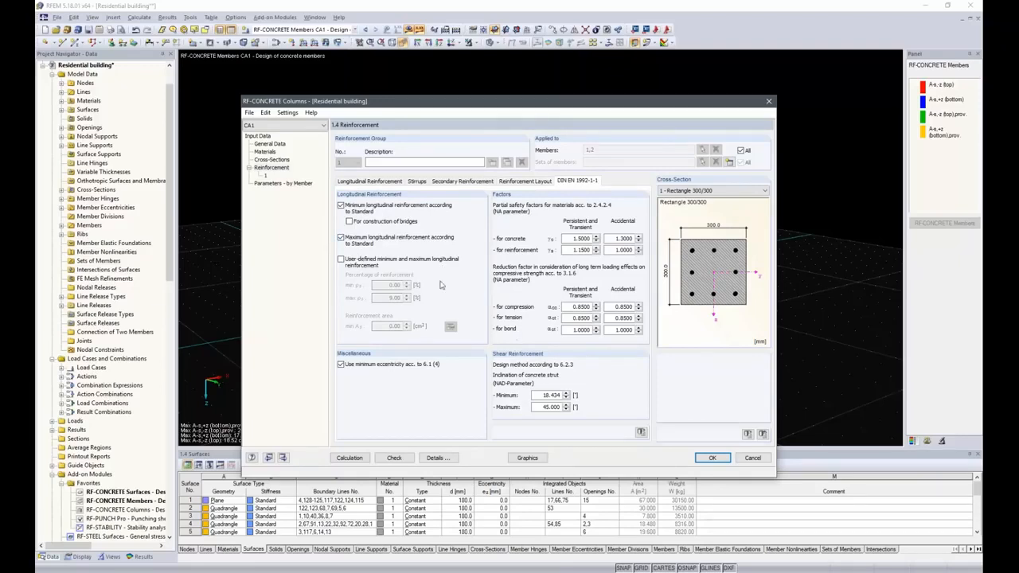
pyautogui.click(270, 184)
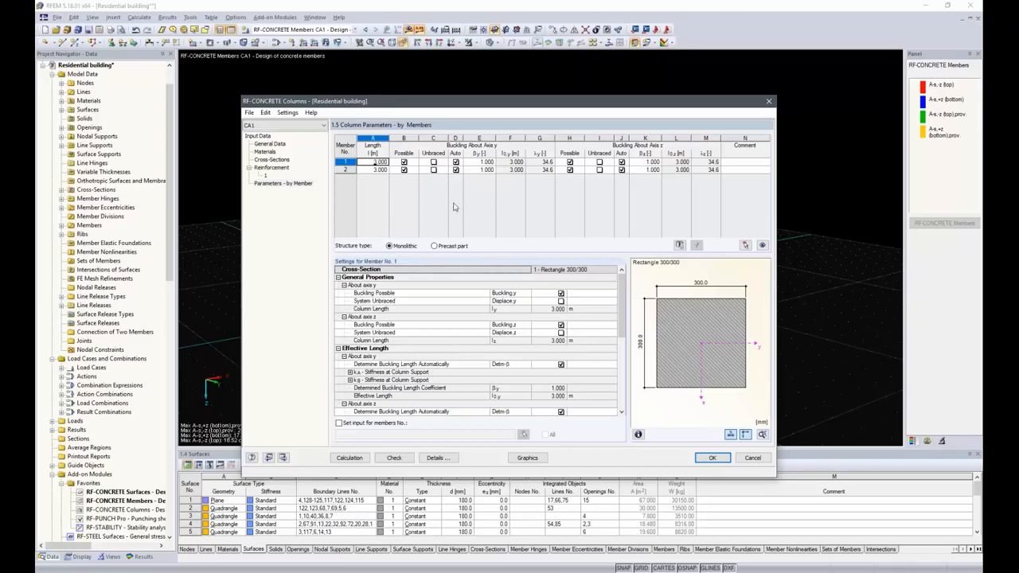
pyautogui.click(354, 458)
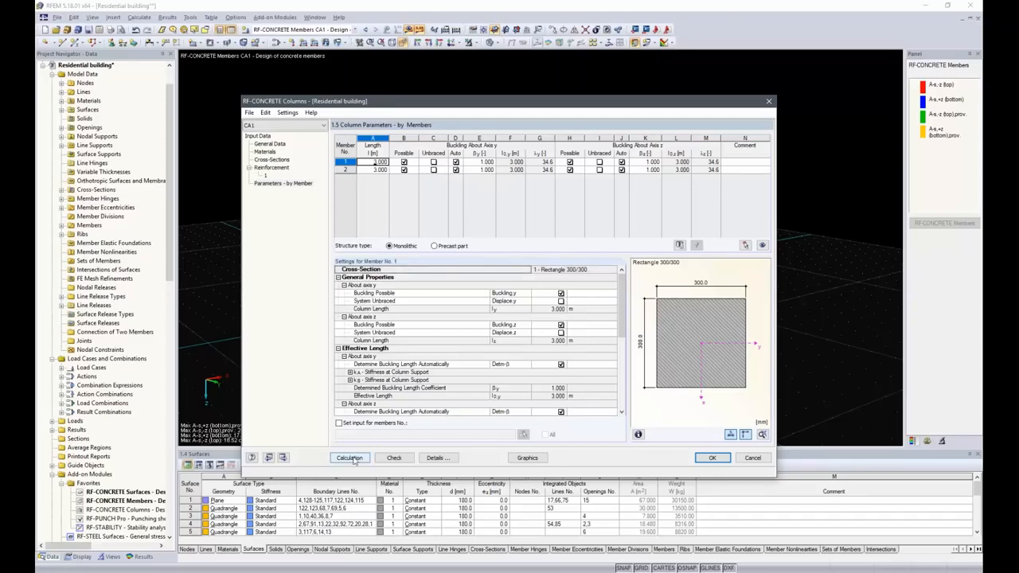
pyautogui.click(353, 459)
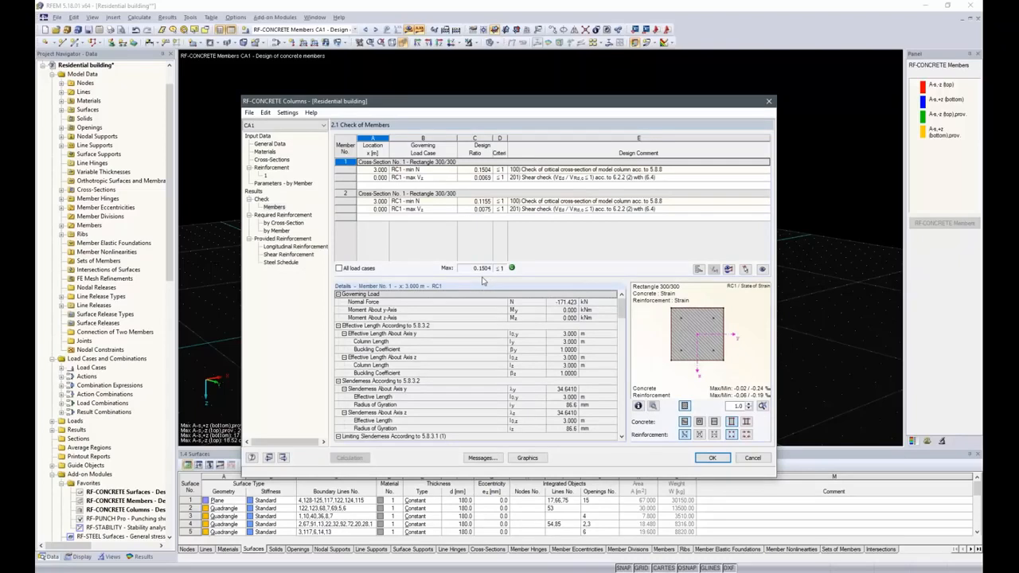
# Review the columns' required reinforcement by cross-section with its intermediate results, and the provided longitudinal reinforcement.
pyautogui.click(294, 223)
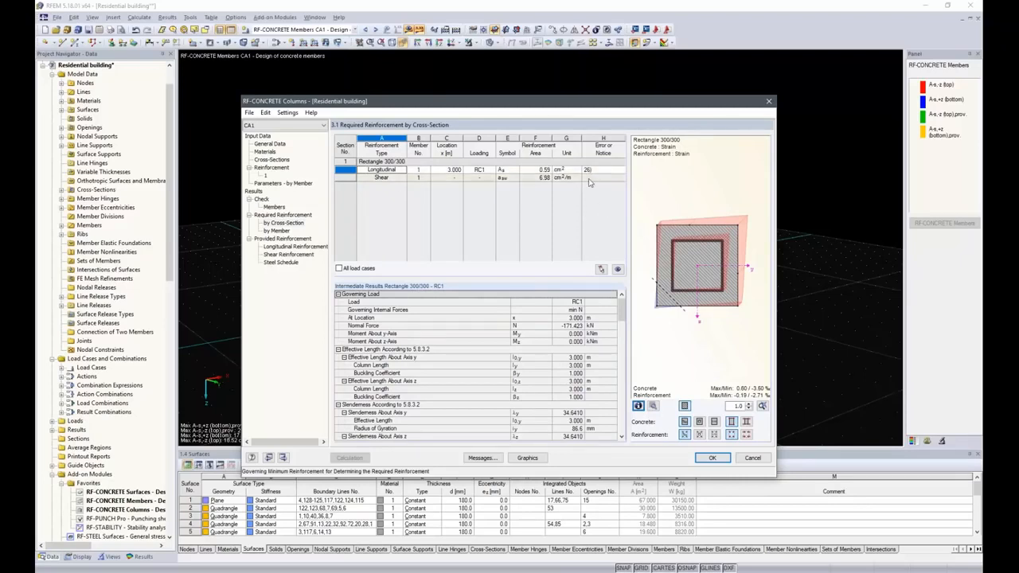
pyautogui.scroll(-10, 541, 343)
pyautogui.scroll(-10, 540, 380)
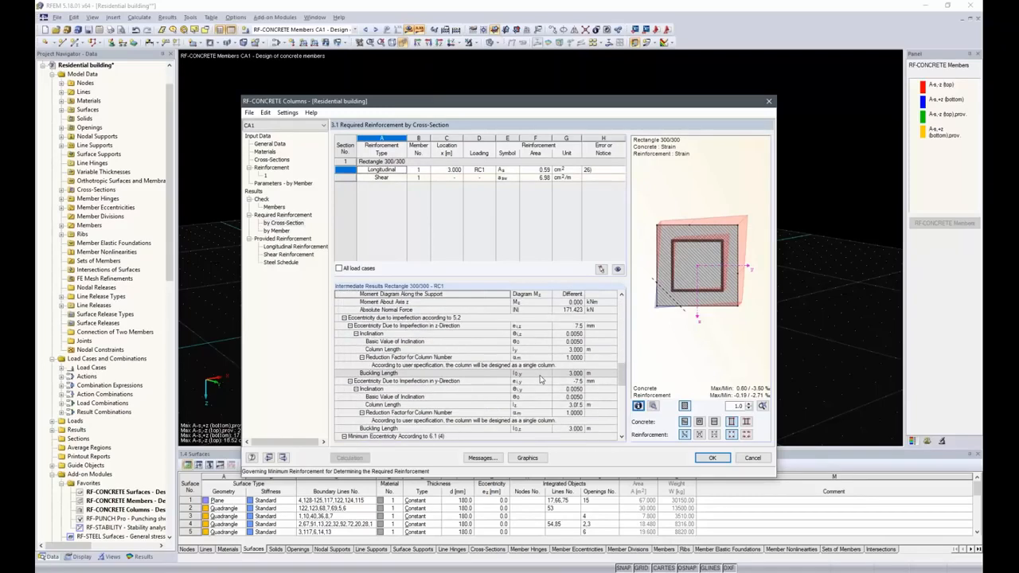
pyautogui.scroll(10, 541, 380)
pyautogui.scroll(6, 546, 380)
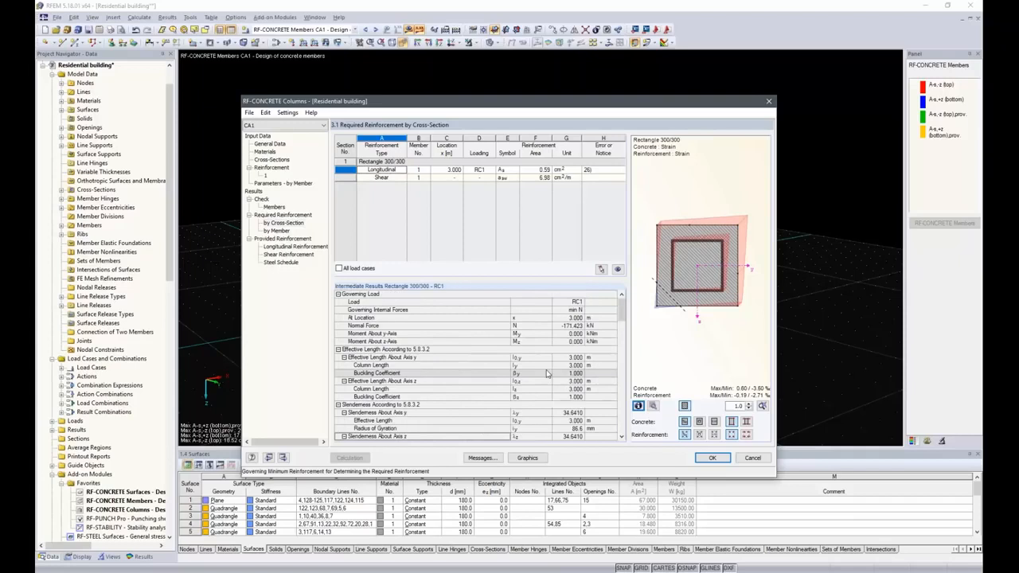
pyautogui.click(291, 246)
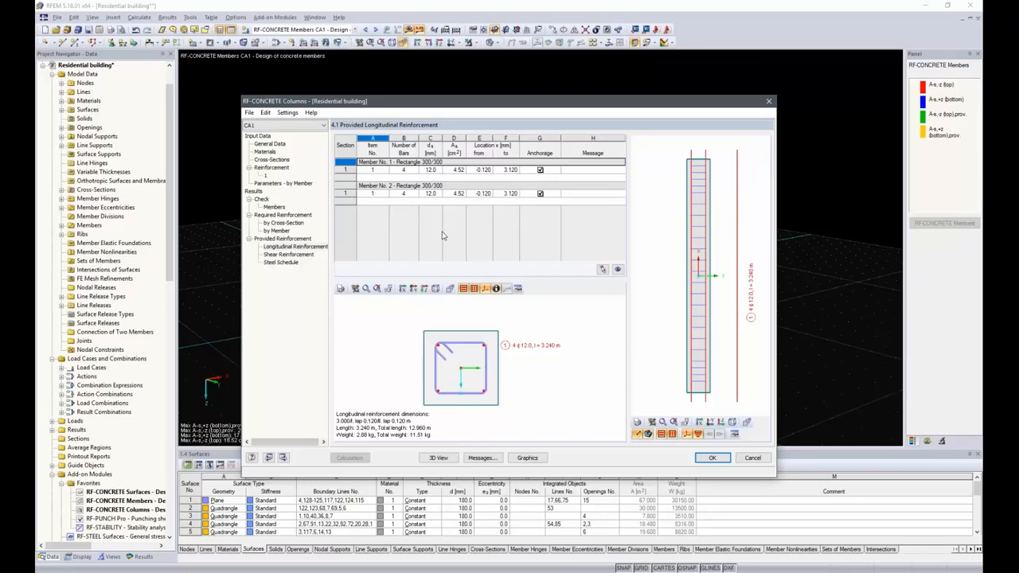
# Display the column design results graphically on the building model and turn on the provided longitudinal reinforcement area (prov. As).
pyautogui.click(527, 459)
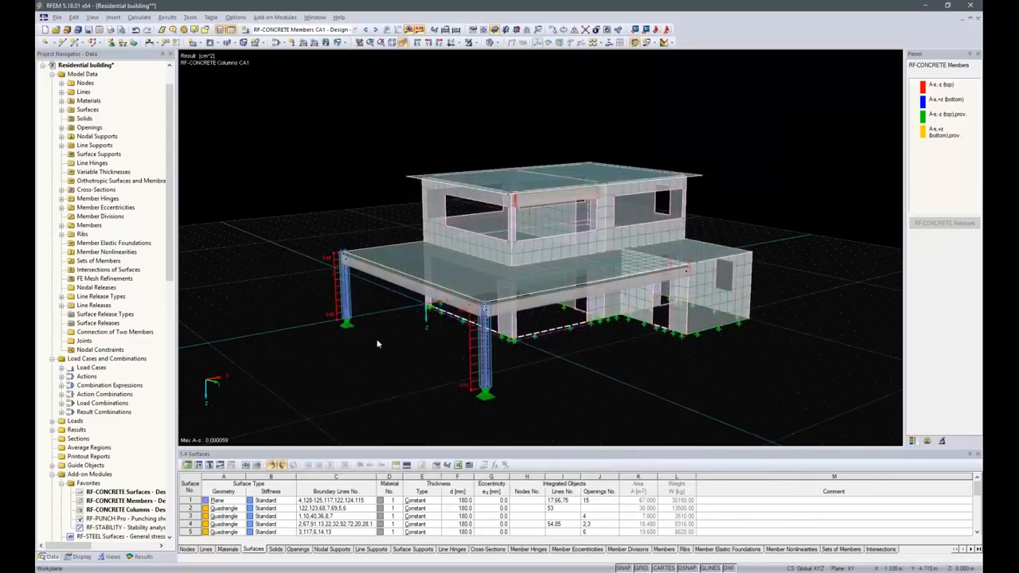
pyautogui.scroll(5, 331, 278)
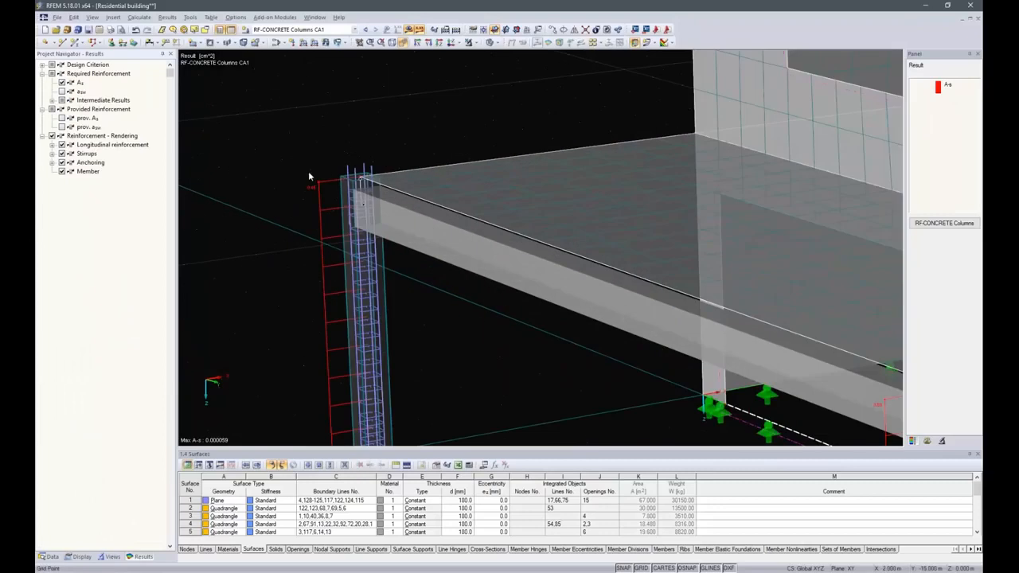
pyautogui.scroll(-3, 308, 177)
pyautogui.scroll(3, 601, 350)
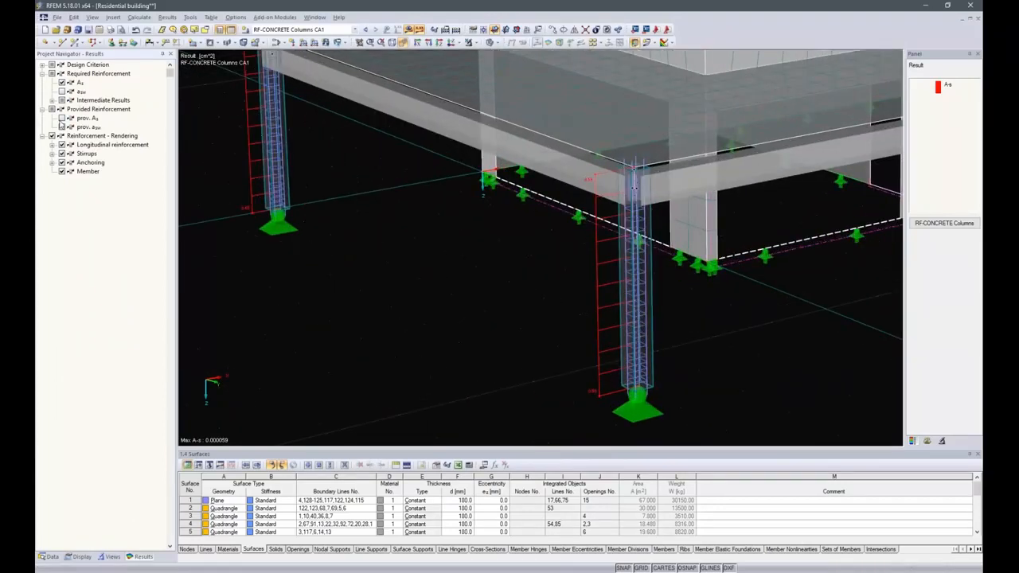
pyautogui.click(61, 118)
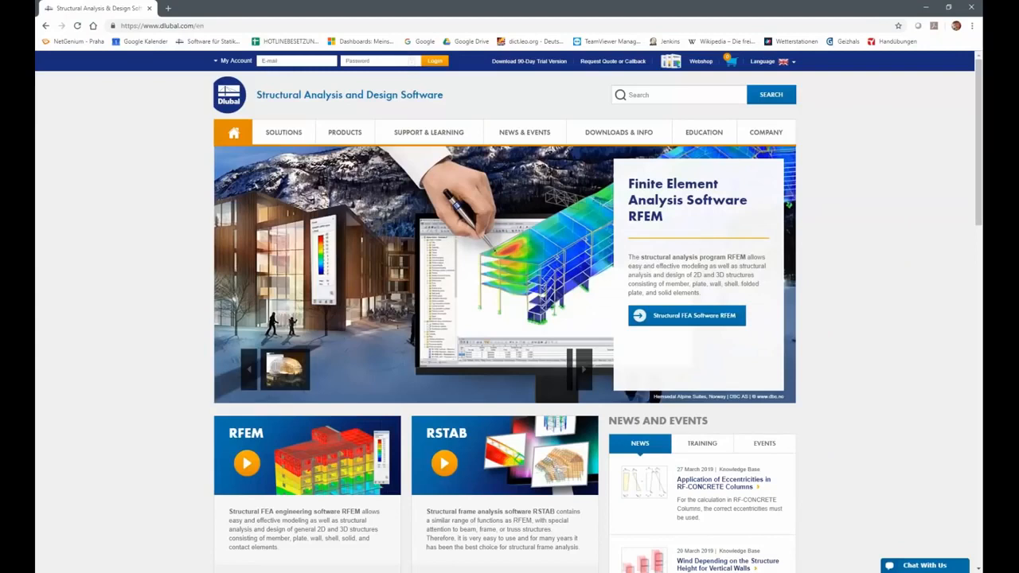
# Switch to the Dlubal website in the browser, open the Webinars page and look through the list of recorded webinars.
pyautogui.moveTo(446, 135)
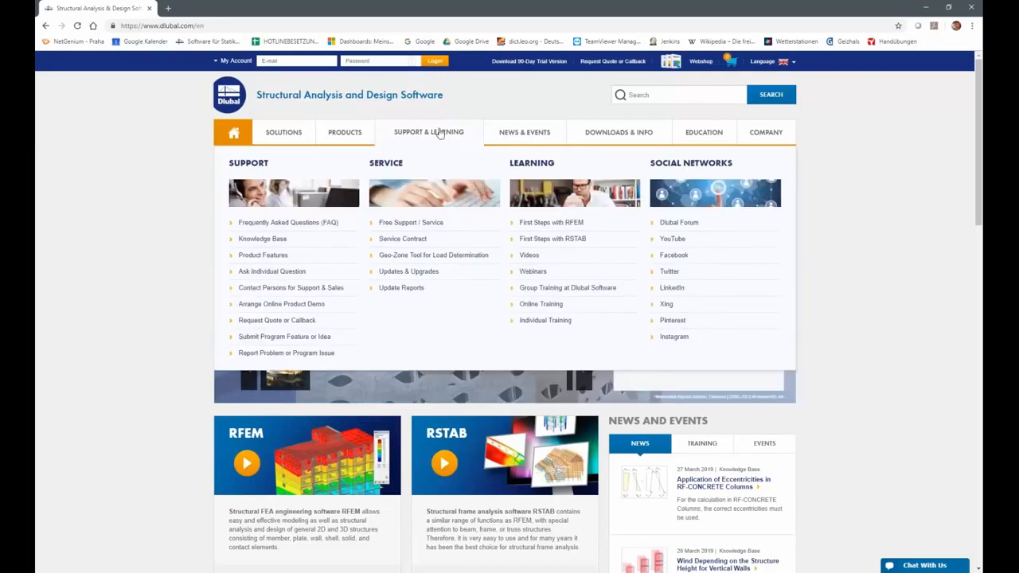
pyautogui.click(535, 273)
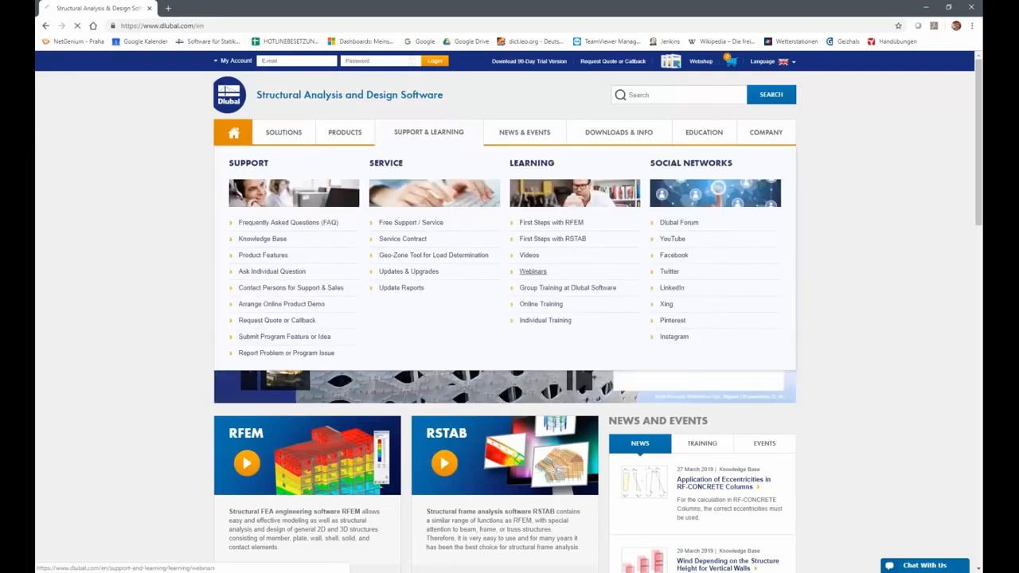
pyautogui.moveTo(430, 132)
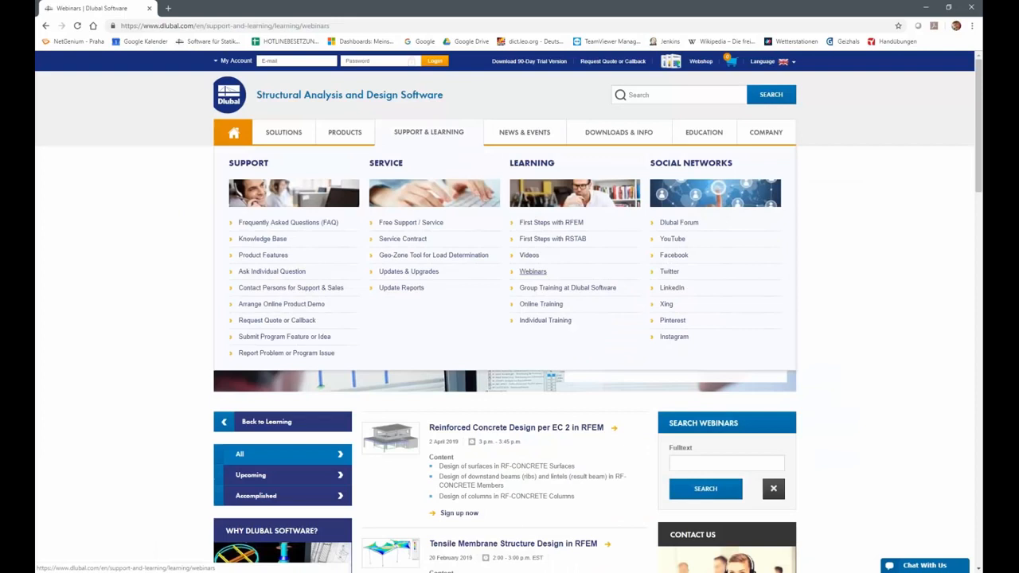
pyautogui.scroll(-6, 573, 478)
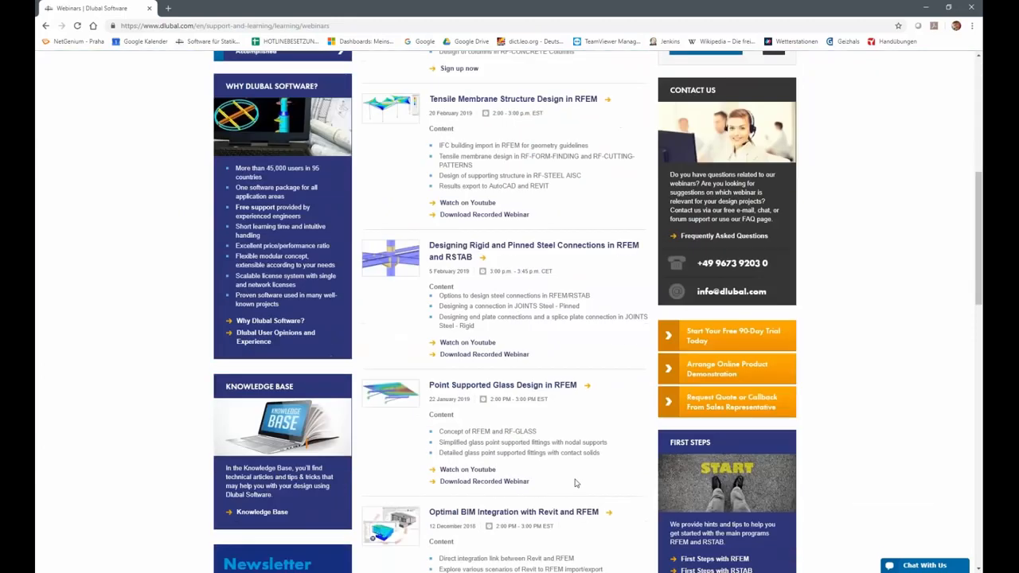
pyautogui.scroll(-15, 575, 483)
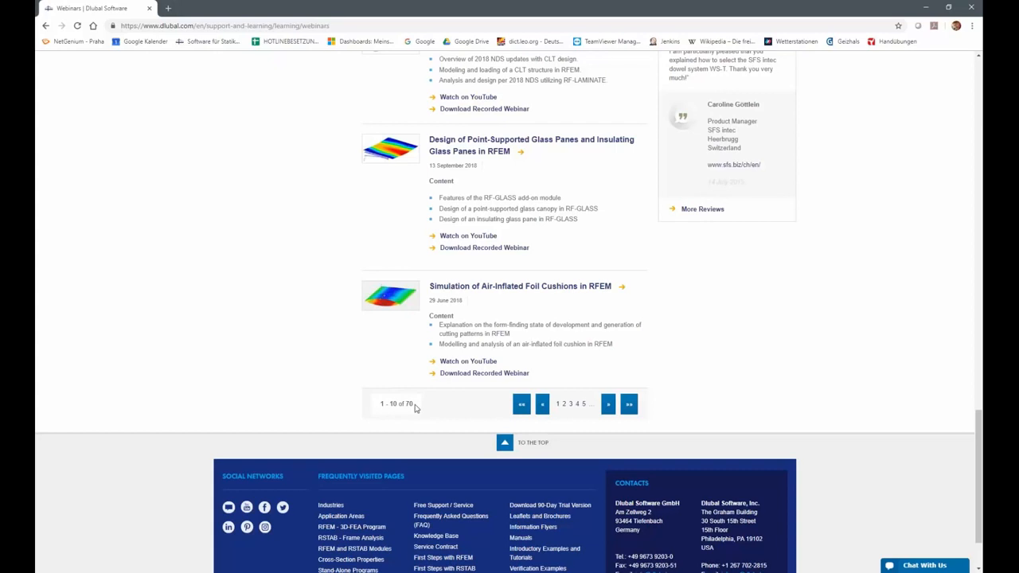
pyautogui.scroll(10, 418, 407)
pyautogui.scroll(7, 520, 363)
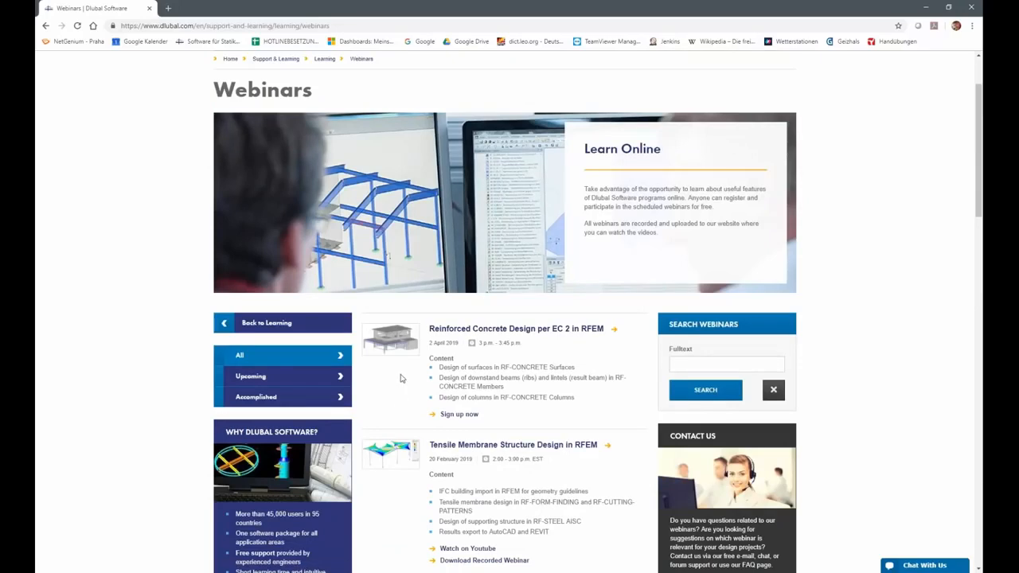
# Open the website's Knowledge Base, search the articles for "singularities" and look through the results.
pyautogui.scroll(2, 415, 436)
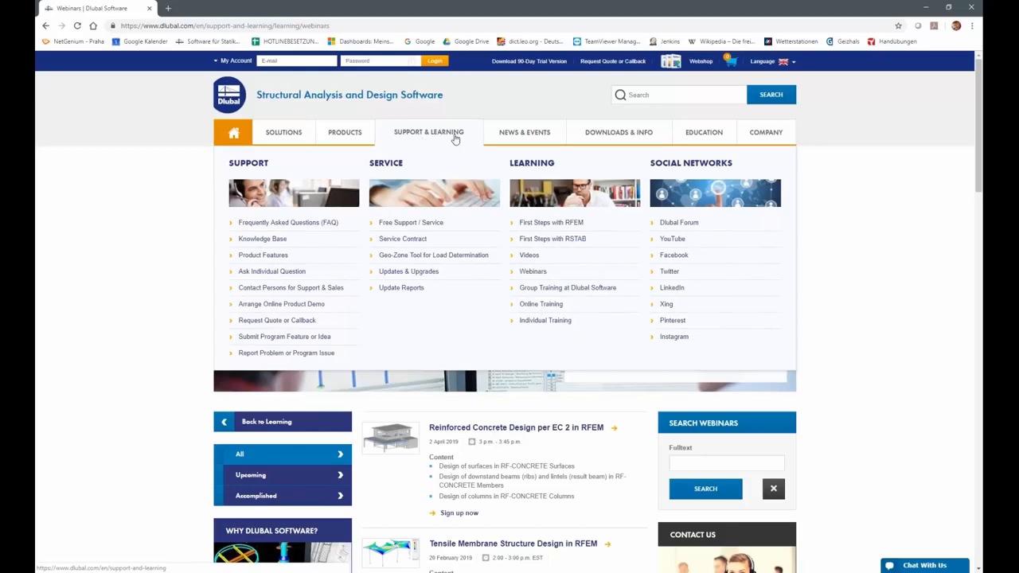
pyautogui.click(282, 240)
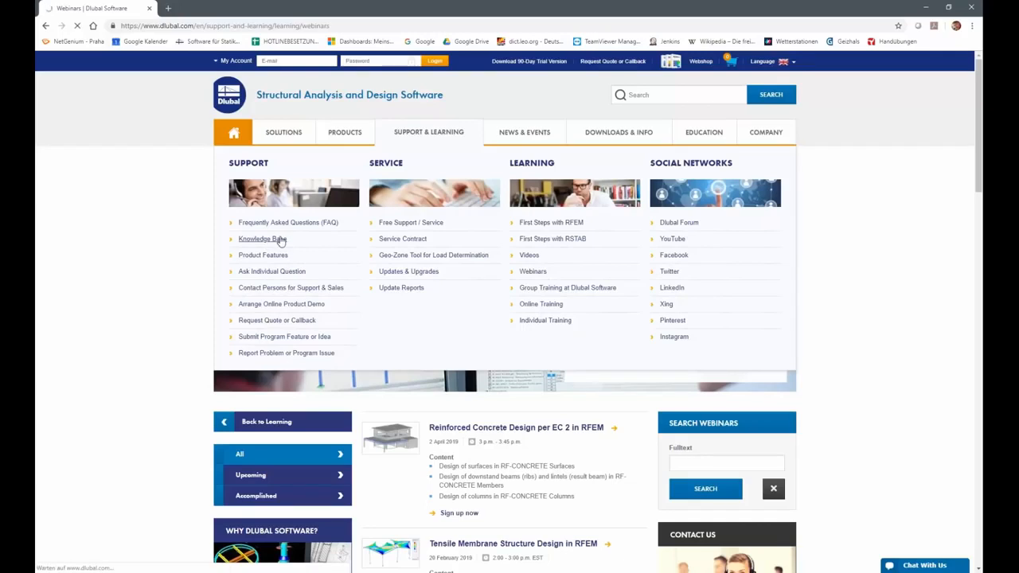
pyautogui.scroll(-3, 503, 391)
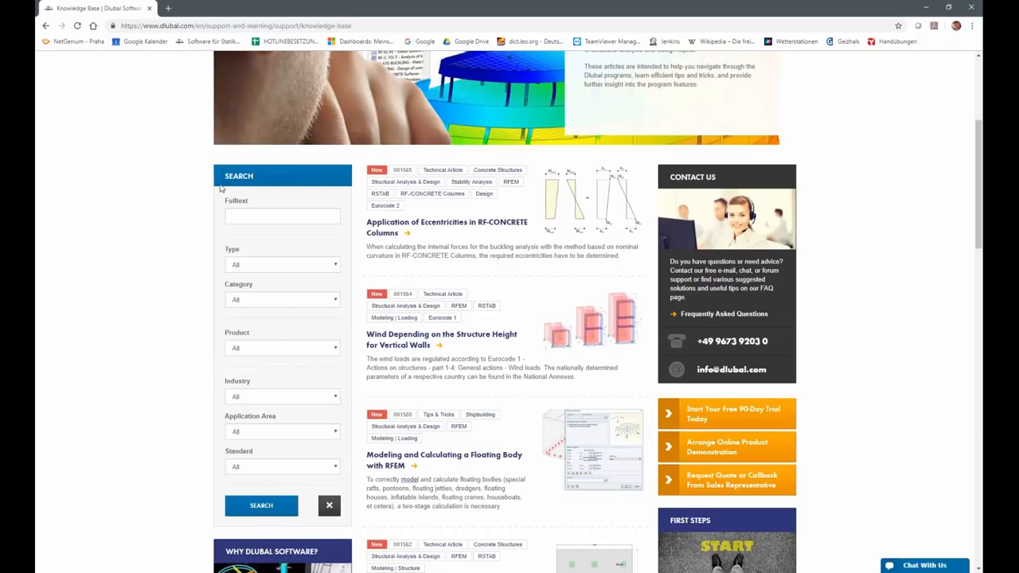
pyautogui.click(247, 222)
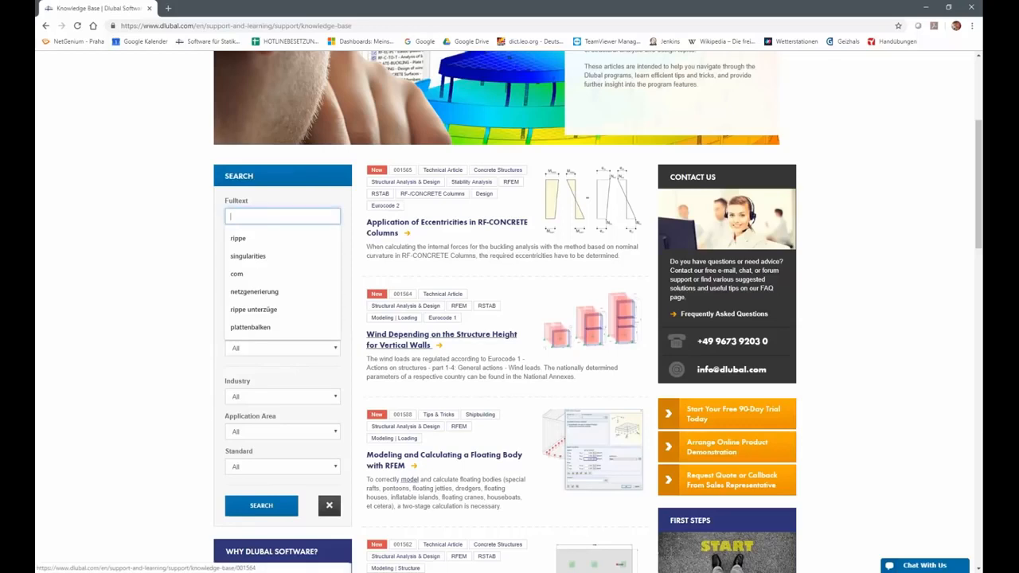
pyautogui.press('Down')
pyautogui.press('Down')
pyautogui.press('Return')
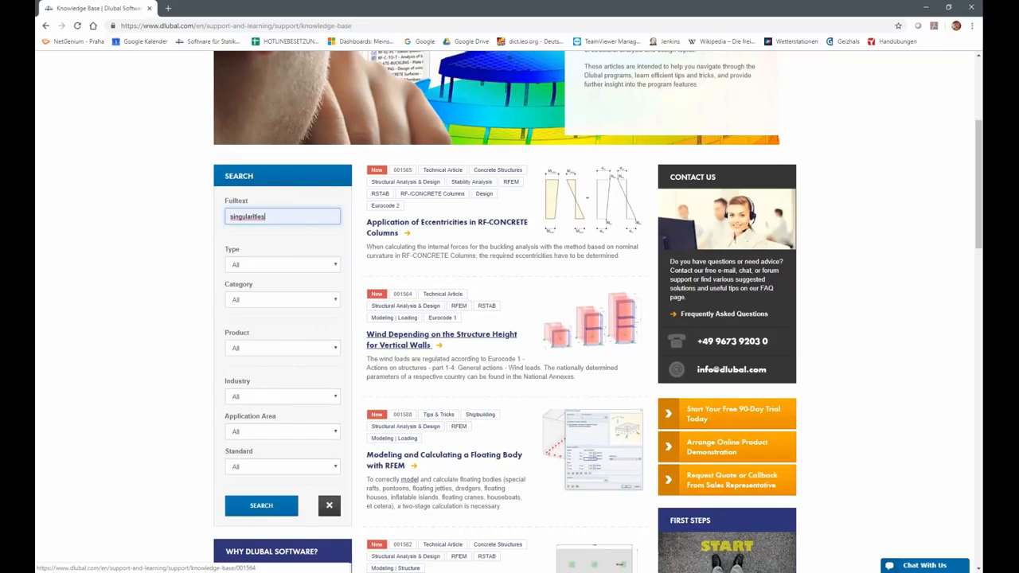
pyautogui.click(271, 507)
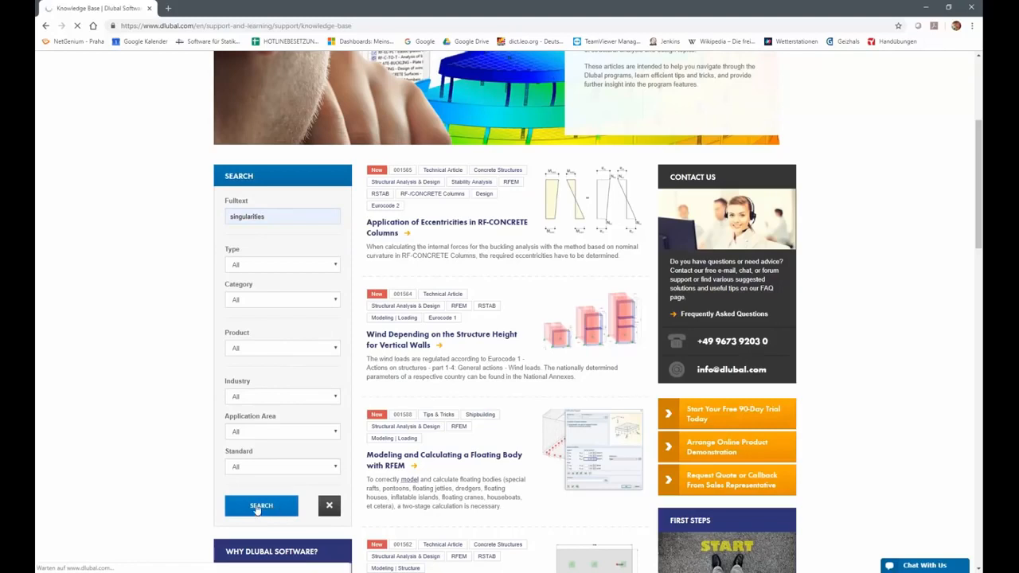
pyautogui.scroll(-1, 468, 494)
pyautogui.scroll(-2, 468, 495)
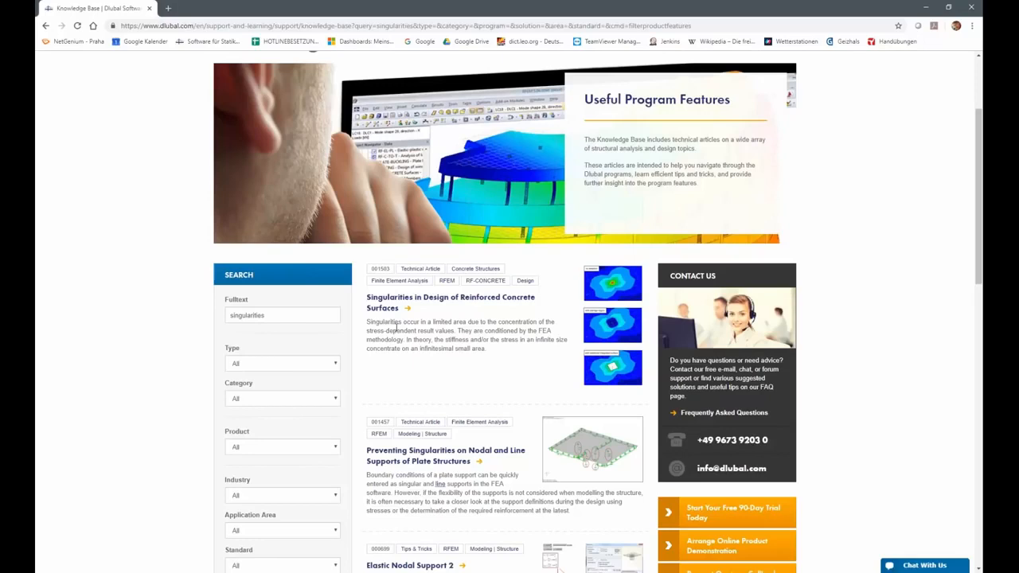
# Open the 90-day trial version download page and look through the available 64-bit programs.
pyautogui.scroll(2, 396, 326)
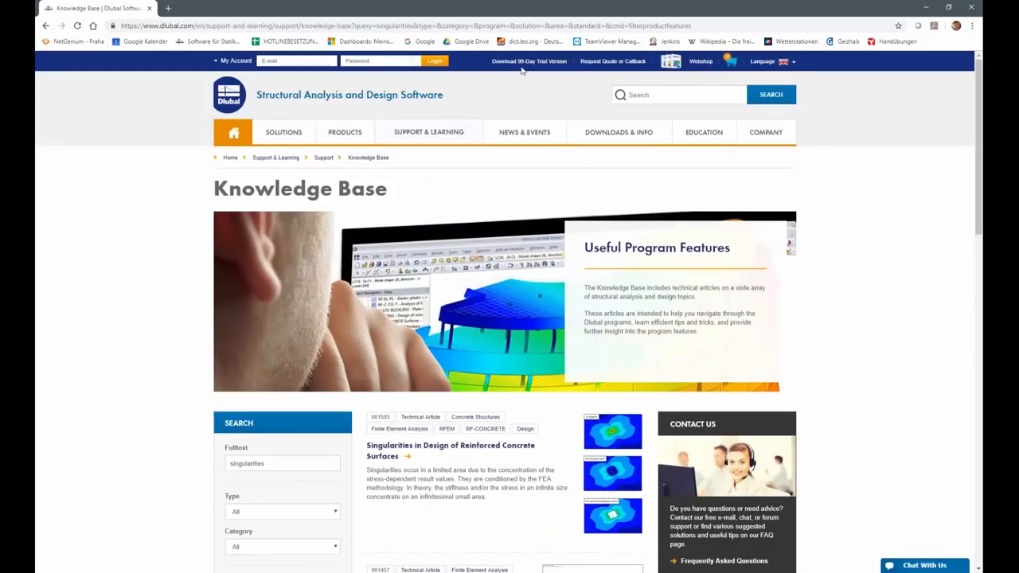
pyautogui.click(527, 64)
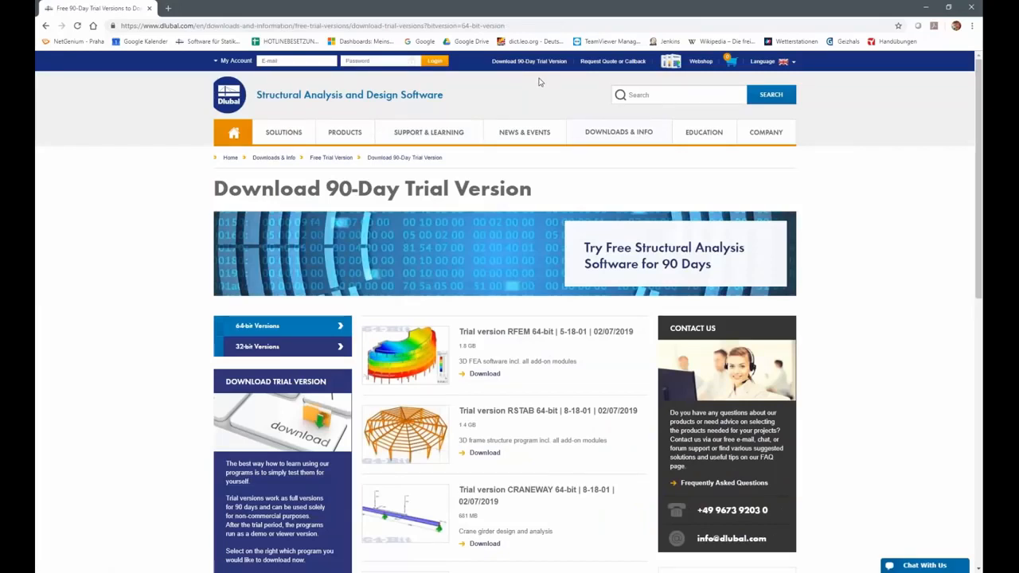
pyautogui.scroll(-2, 580, 366)
pyautogui.scroll(-1, 580, 354)
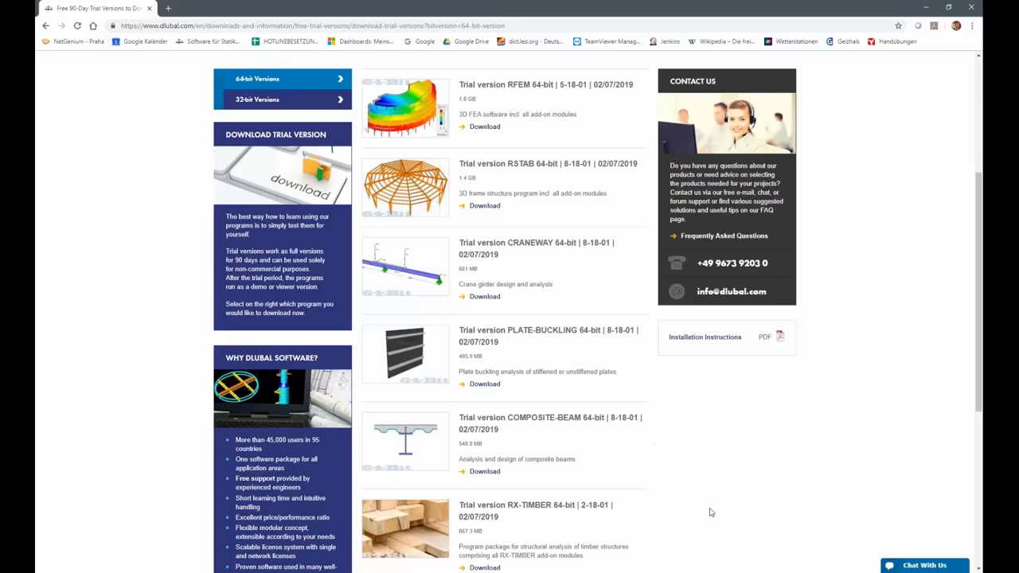
pyautogui.click(748, 572)
pyautogui.click(762, 548)
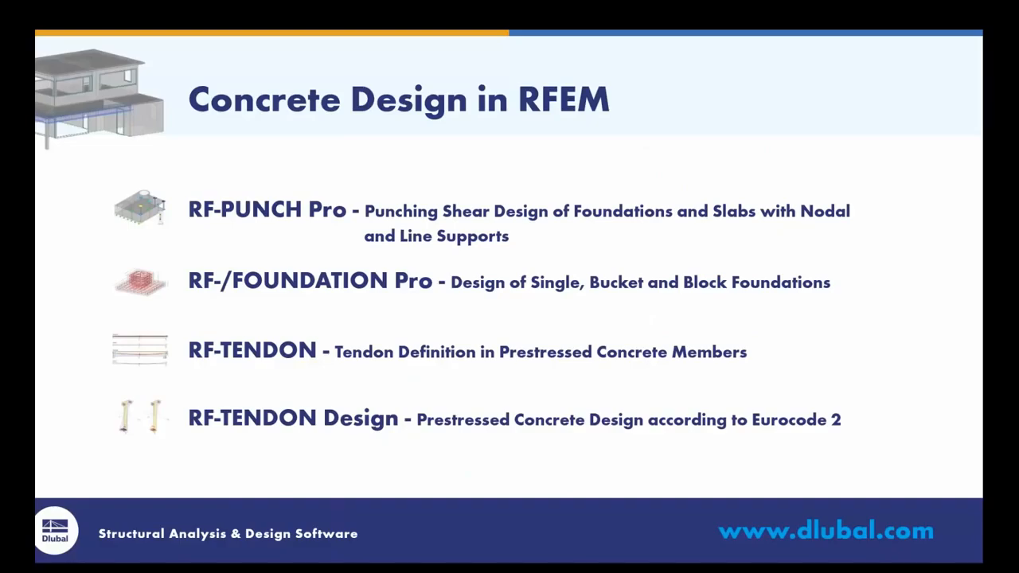
pyautogui.press('Right')
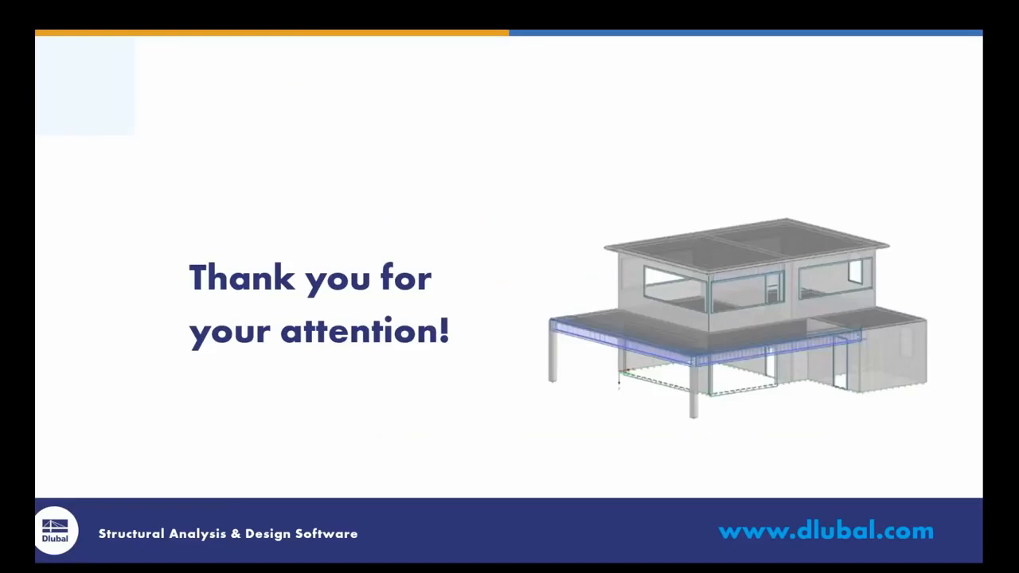